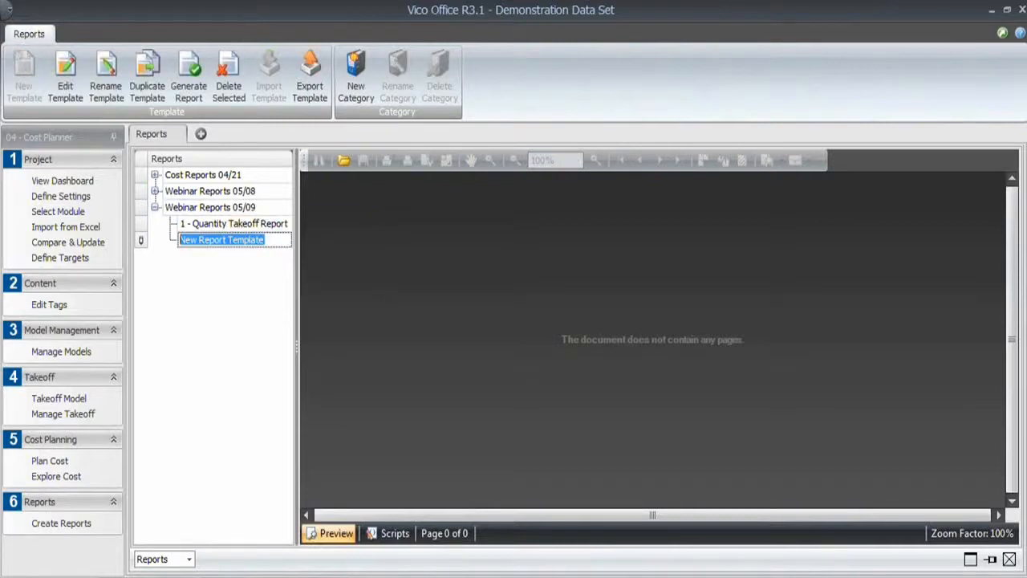
Step: Name the new report template "2 - Cost Plan Report - Structural"
text(2 - Cost Plan Report - Struc)
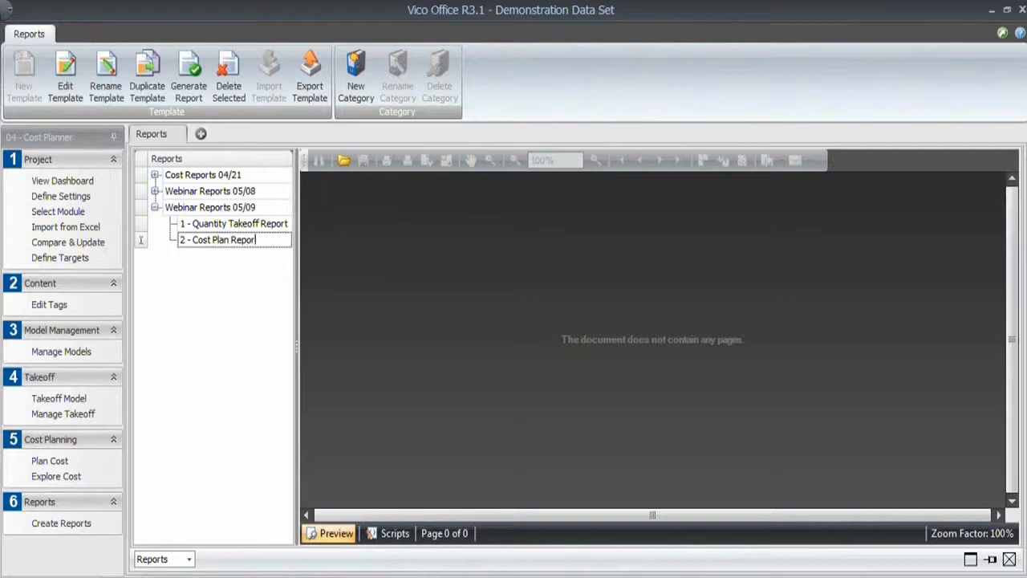
text(tural)
key(Return)
Step: Open the new cost plan template for editing, maximize the designer and narrow its toolbox to widen the design area
right_click(234, 242)
click(276, 273)
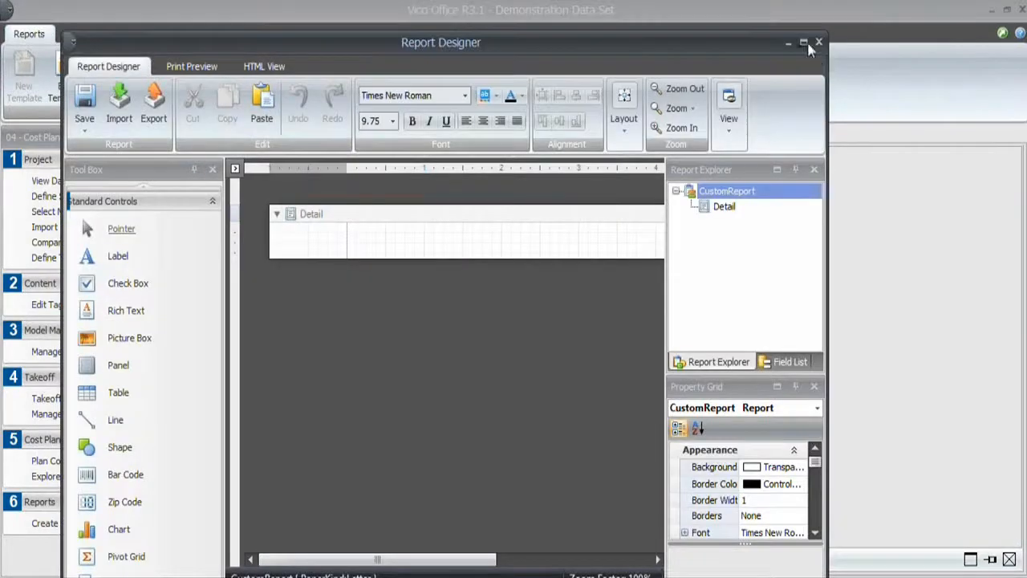
click(804, 42)
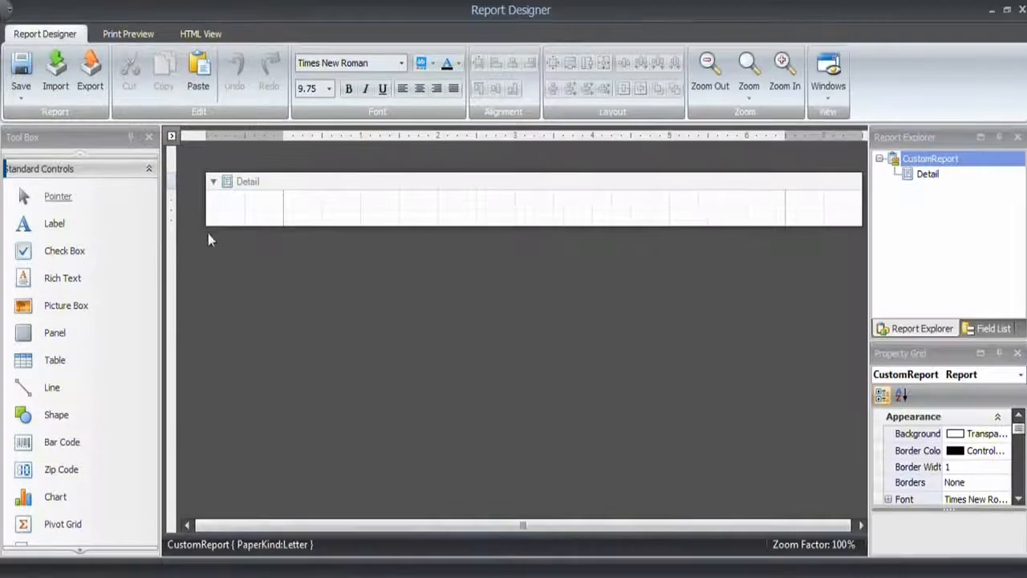
drag(159, 224, 117, 223)
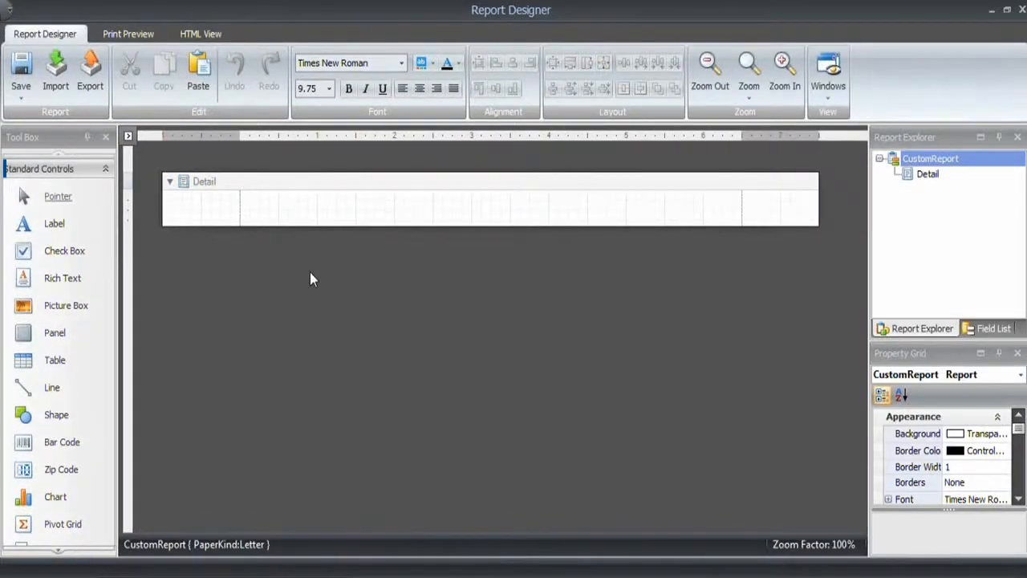
Step: Insert ReportHeader, PageHeader and PageFooter bands into the report
right_click(374, 218)
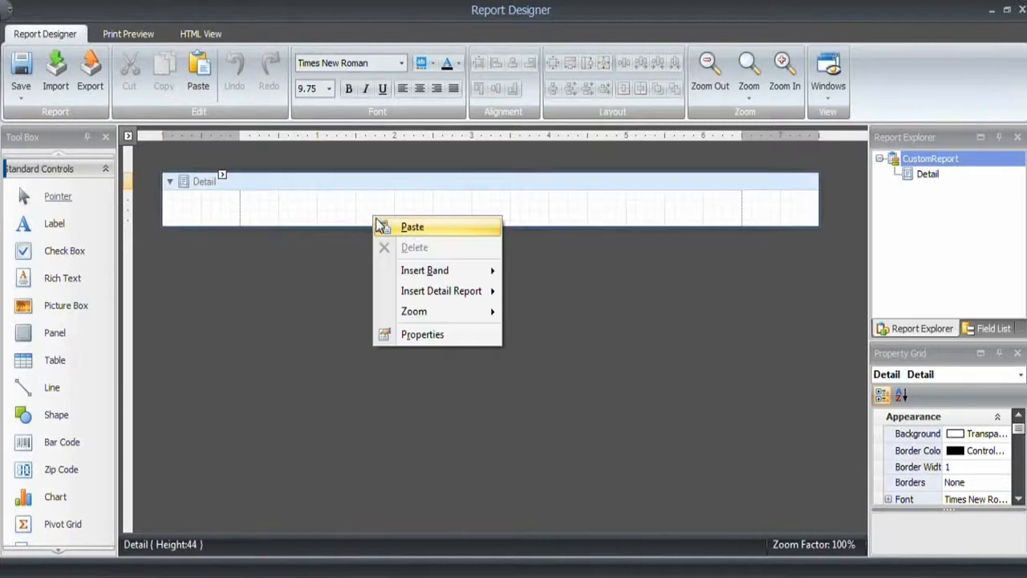
mouse_move(459, 274)
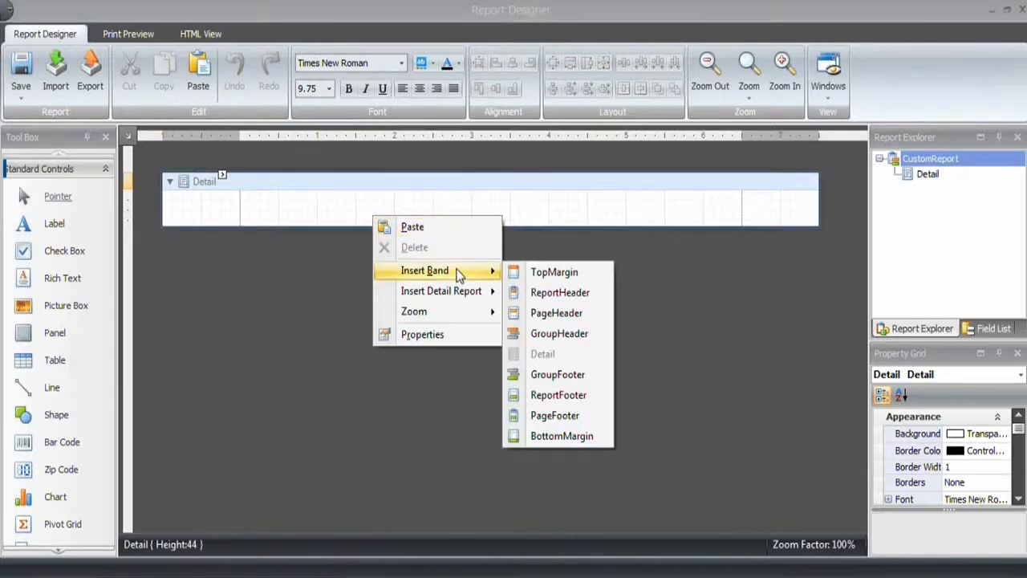
click(559, 292)
right_click(430, 242)
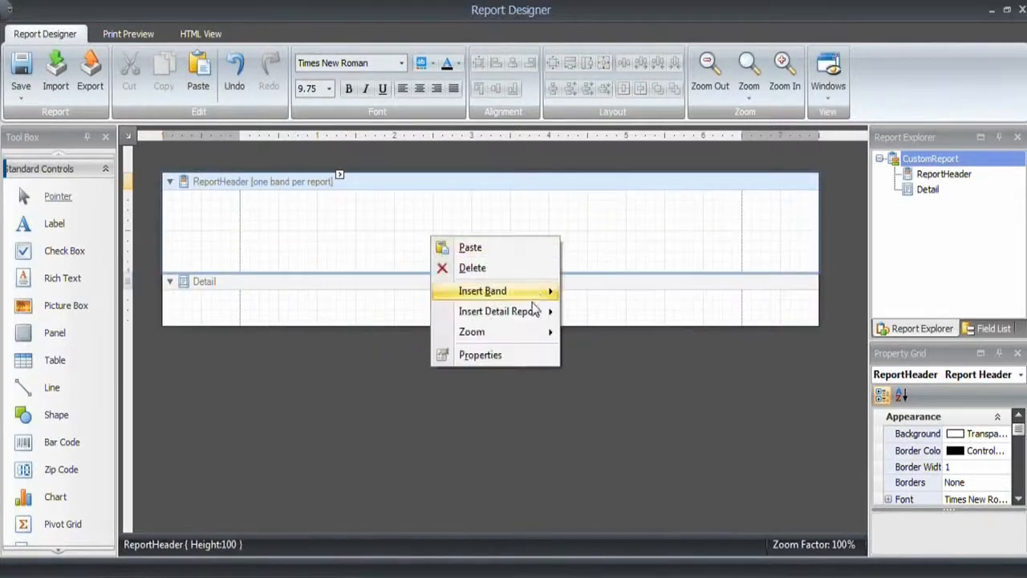
mouse_move(539, 295)
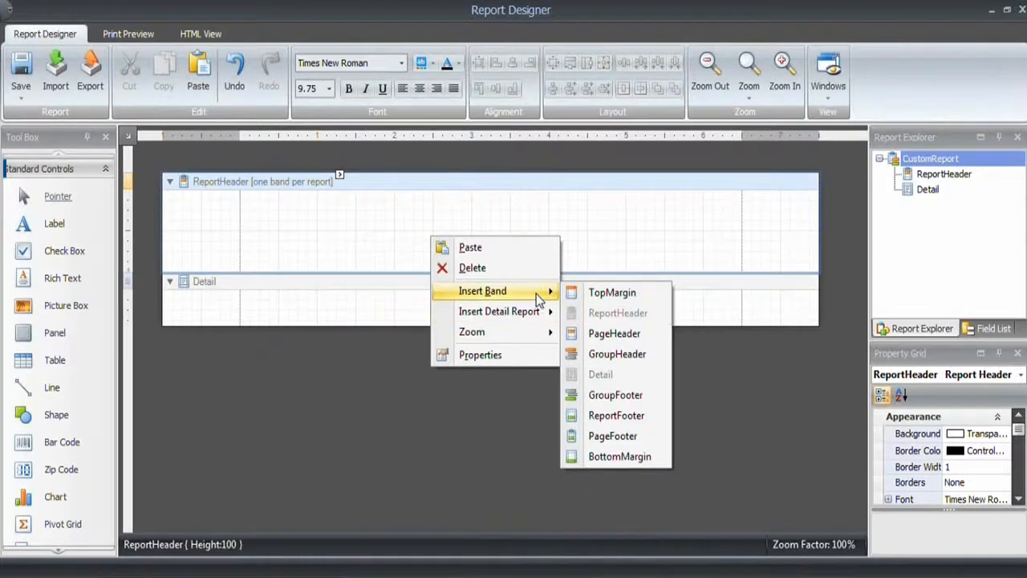
click(614, 332)
right_click(510, 323)
mouse_move(596, 378)
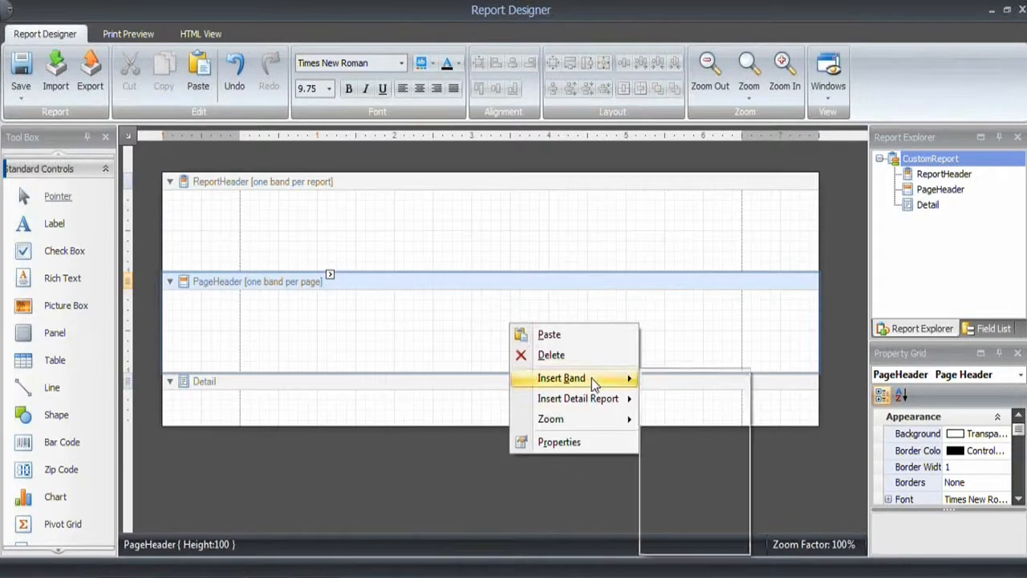
click(692, 523)
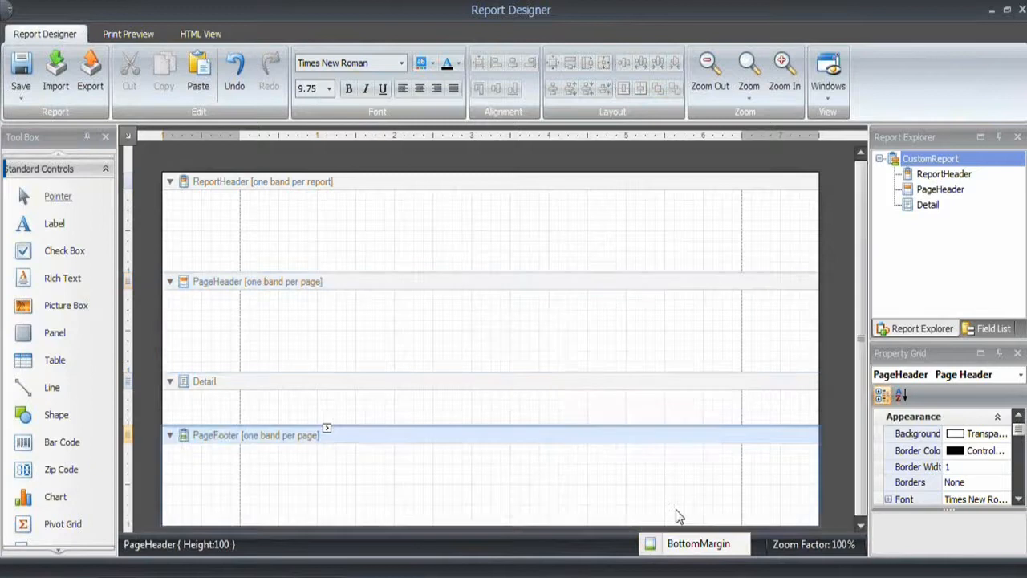
Step: Insert a detail report based on "Components"
right_click(467, 254)
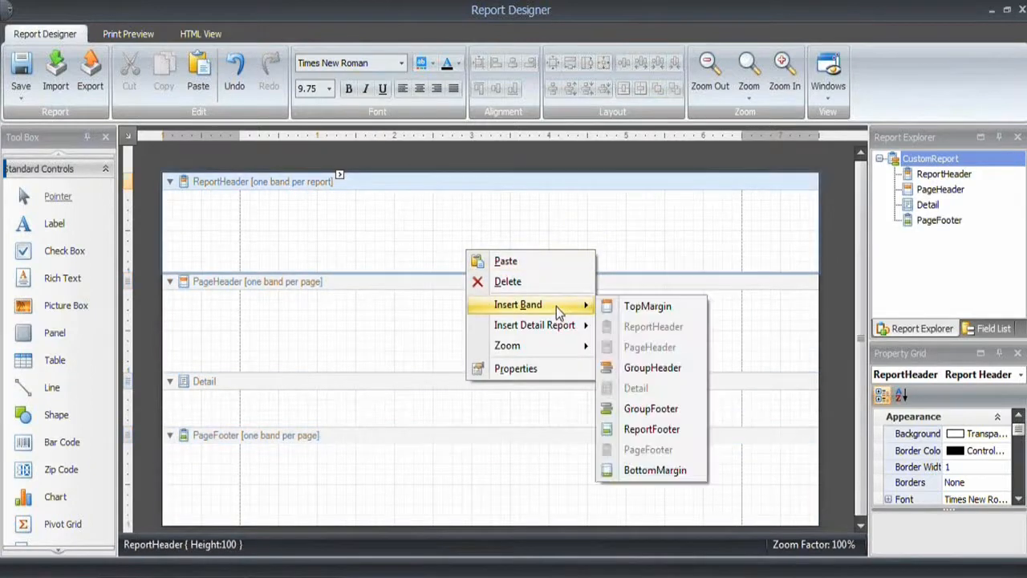
mouse_move(551, 330)
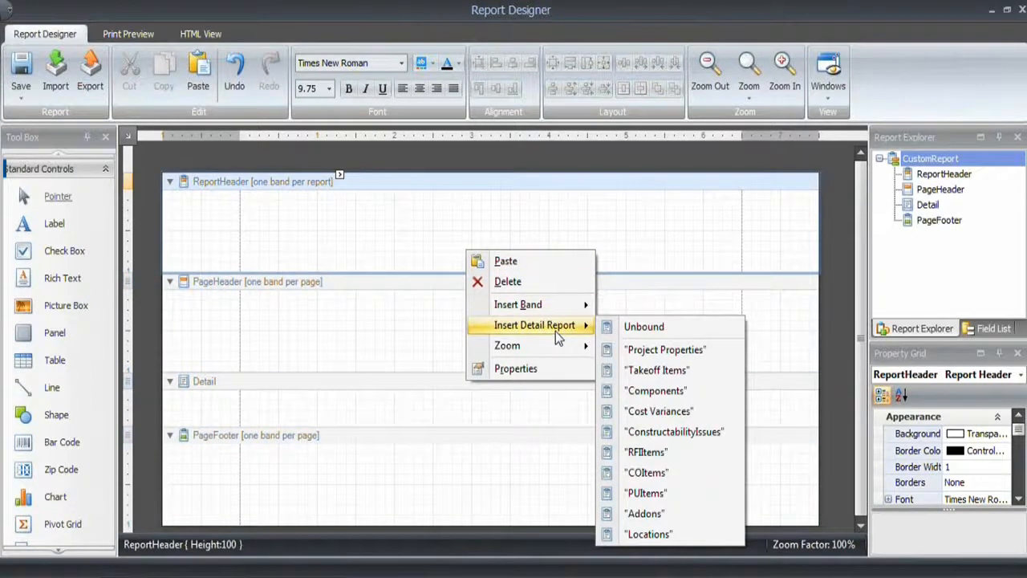
click(665, 391)
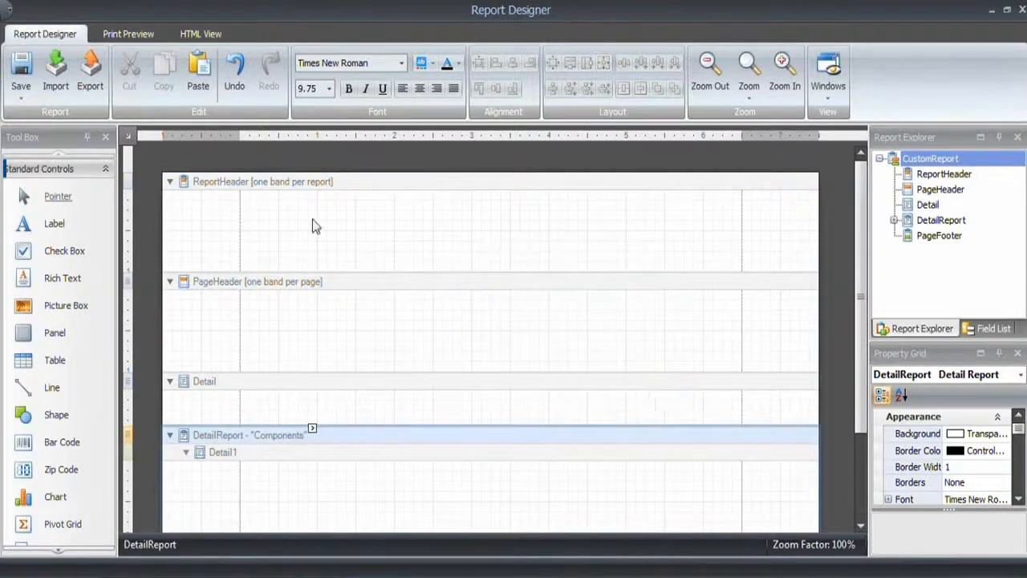
Step: Set the ReportHeader band's font to Arial, size 22
click(350, 191)
click(402, 63)
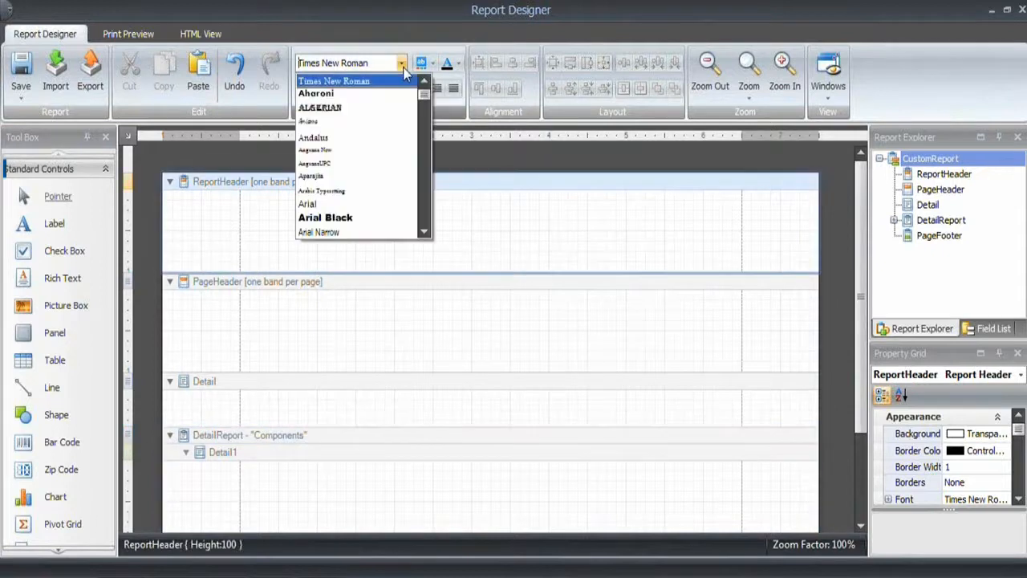
click(335, 202)
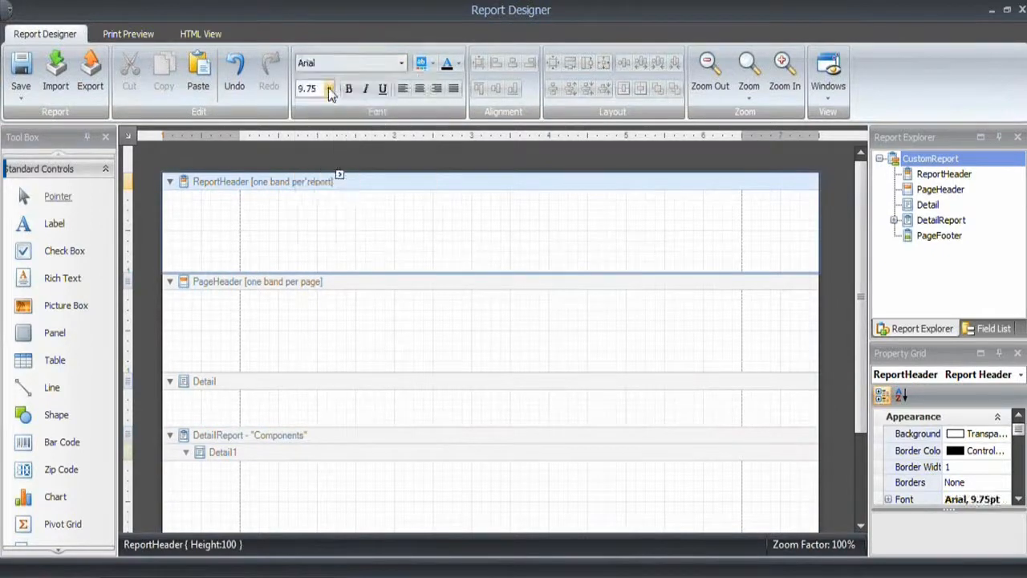
click(314, 89)
text(22)
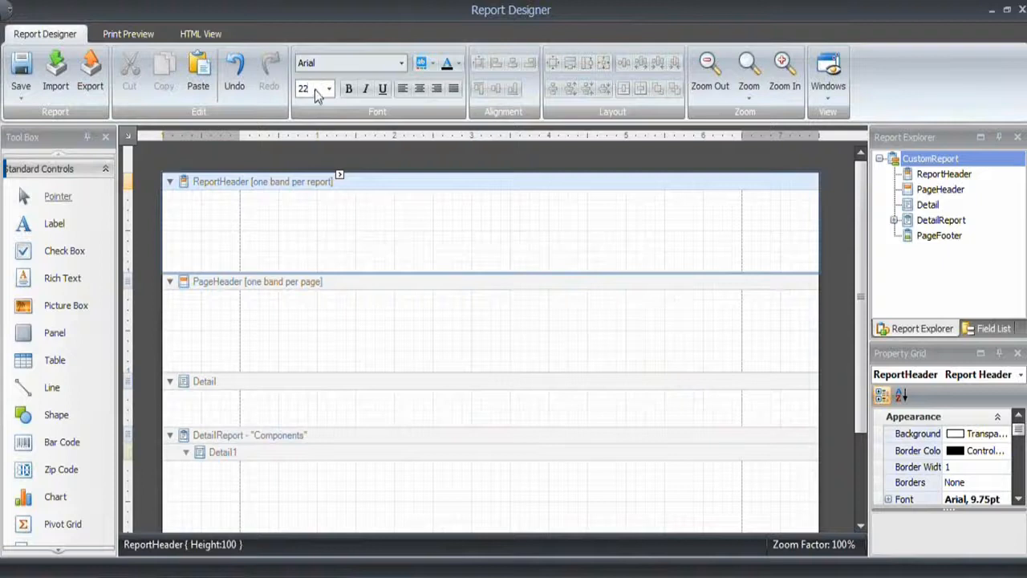
key(Return)
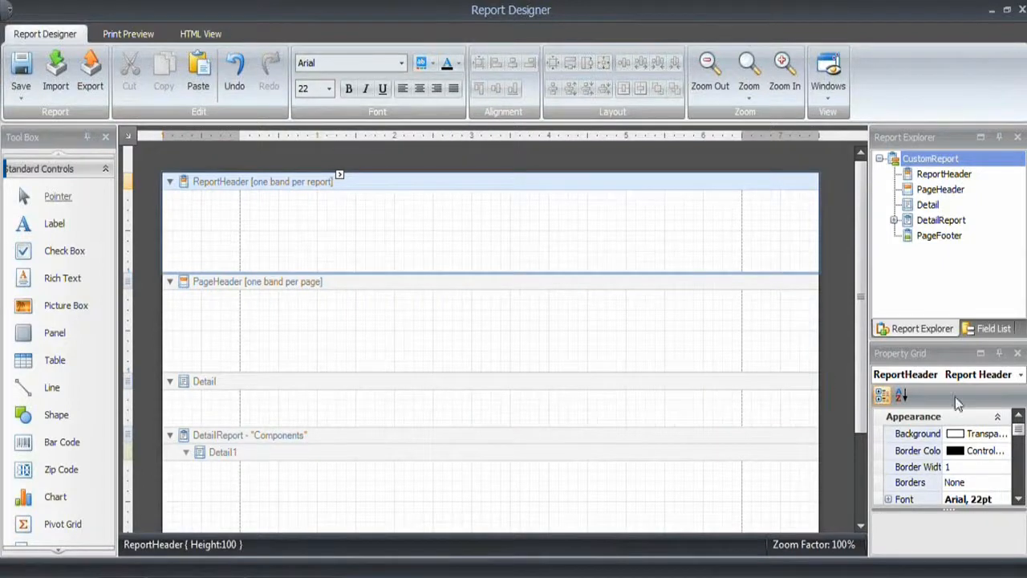
Step: Enlarge the property grid and set the ReportHeader band's foreground color to 0, 80, 160
click(980, 353)
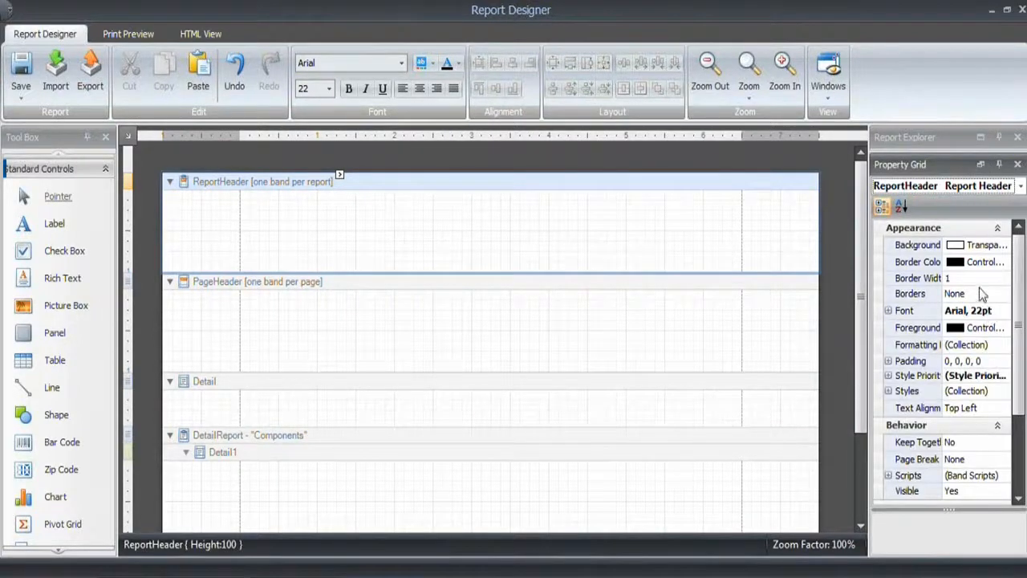
click(993, 328)
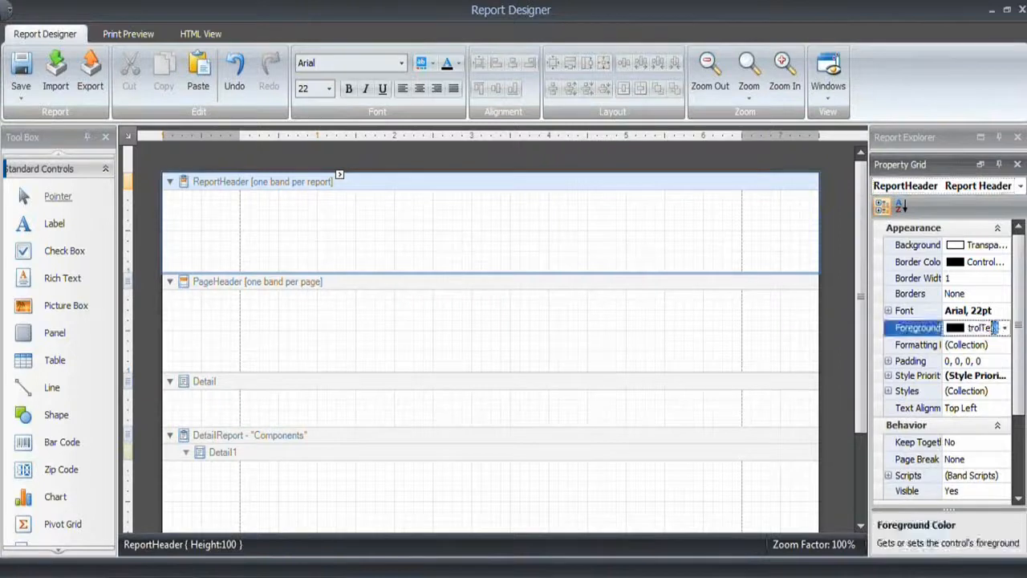
text(0)
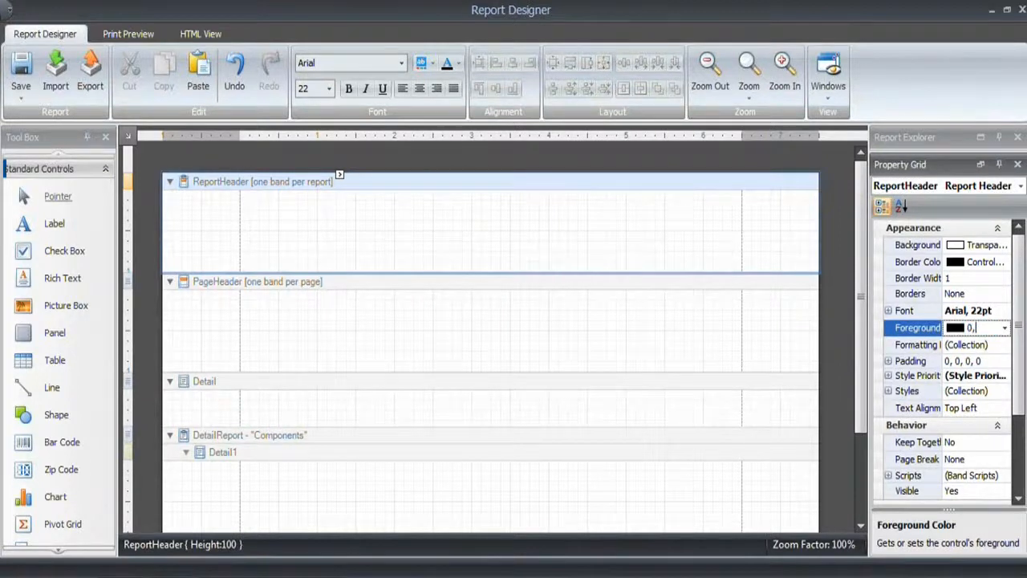
text(,80,160)
key(Return)
click(356, 233)
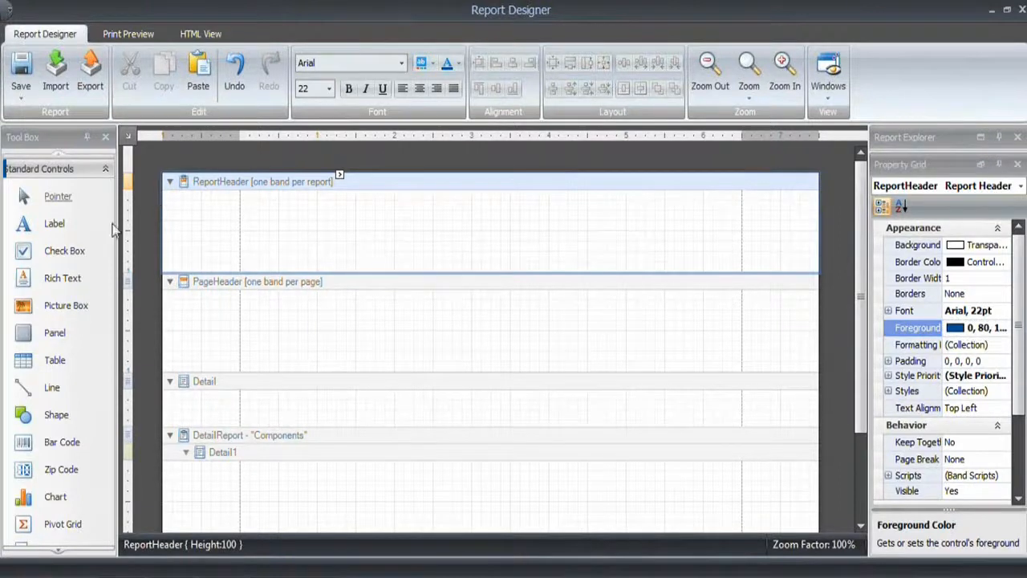
Step: Add a label about 370 by 59 at the left margin of the ReportHeader band with the text "Cost Plan Report"
click(55, 223)
drag(242, 196, 526, 245)
double_click(297, 213)
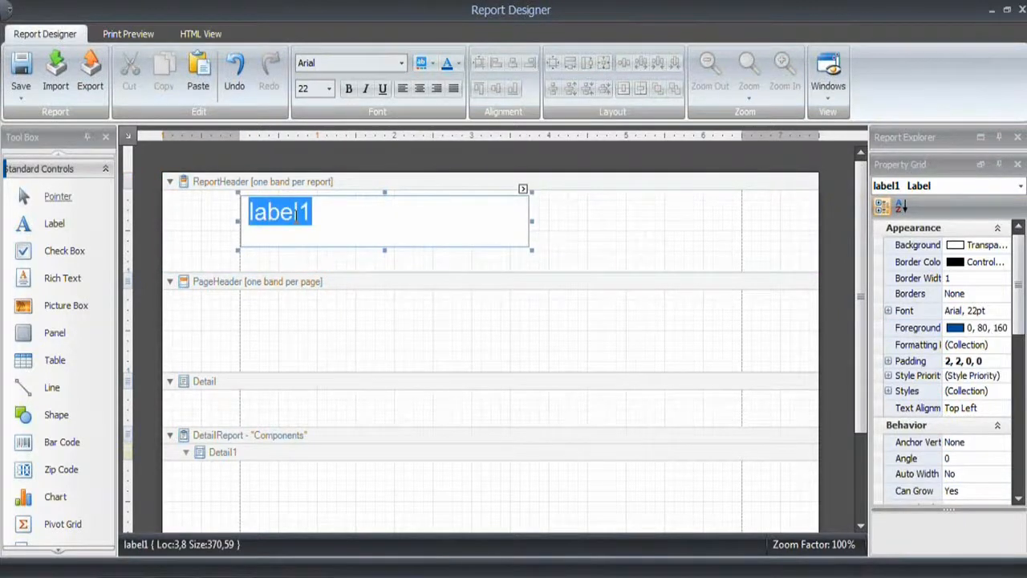
text(Cost P)
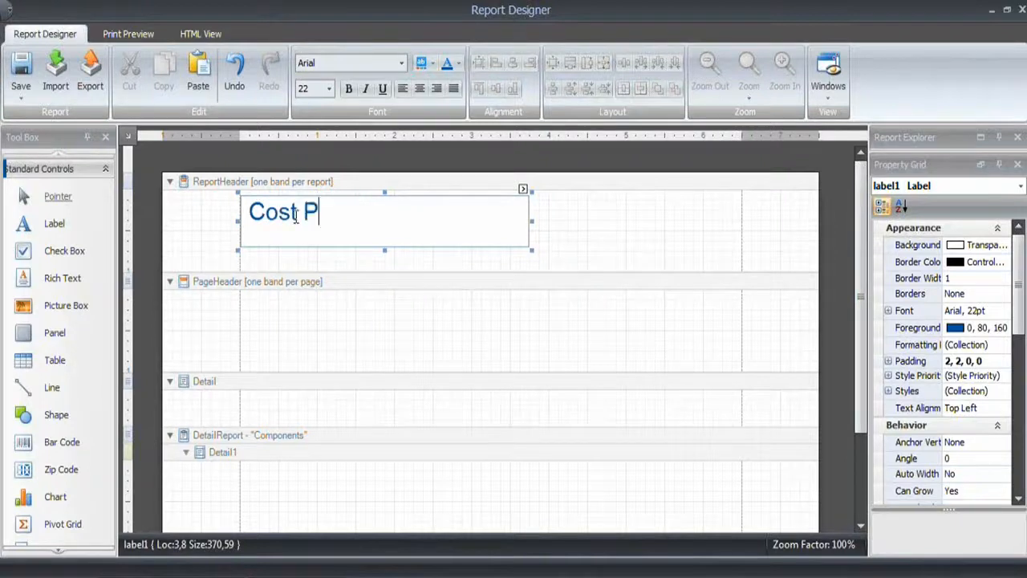
text(lan Report)
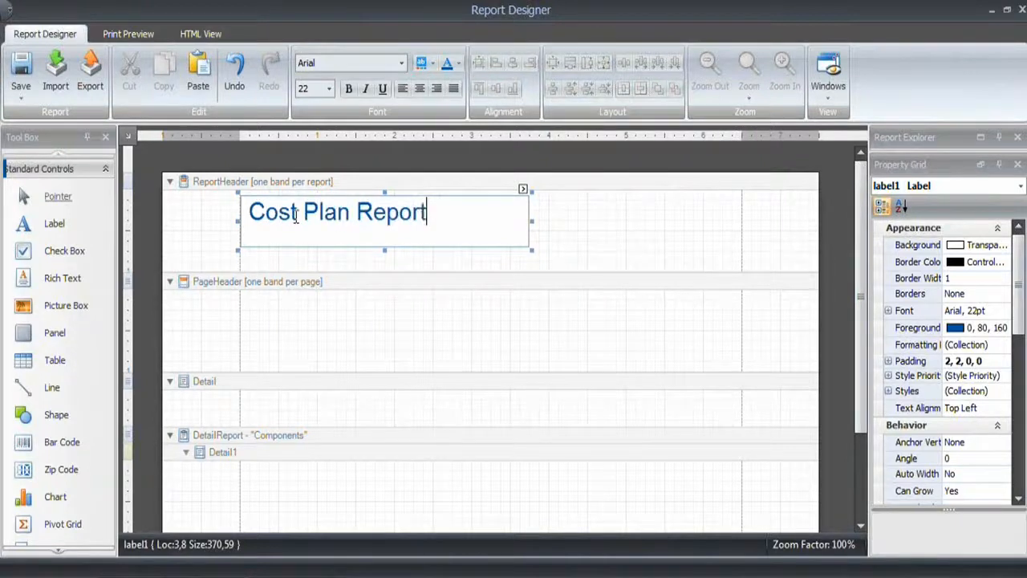
click(597, 260)
Step: Make the "Cost Plan Report" title label bold and italic
click(394, 213)
click(348, 88)
click(365, 89)
click(385, 192)
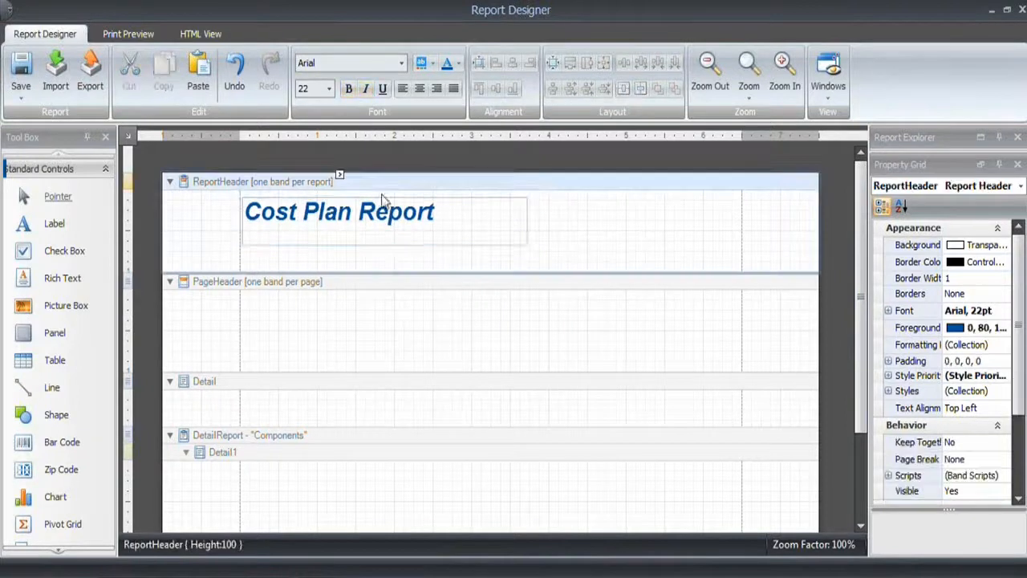
Step: Add a picture box about 249 by 90 beside the title in the ReportHeader band and load the Vico Logo image
click(87, 311)
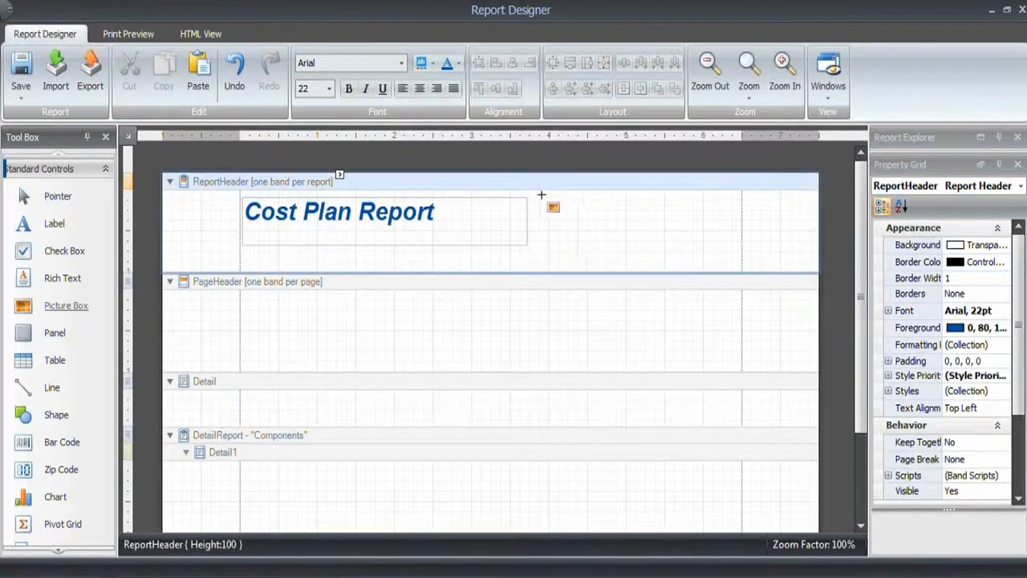
drag(544, 197, 735, 269)
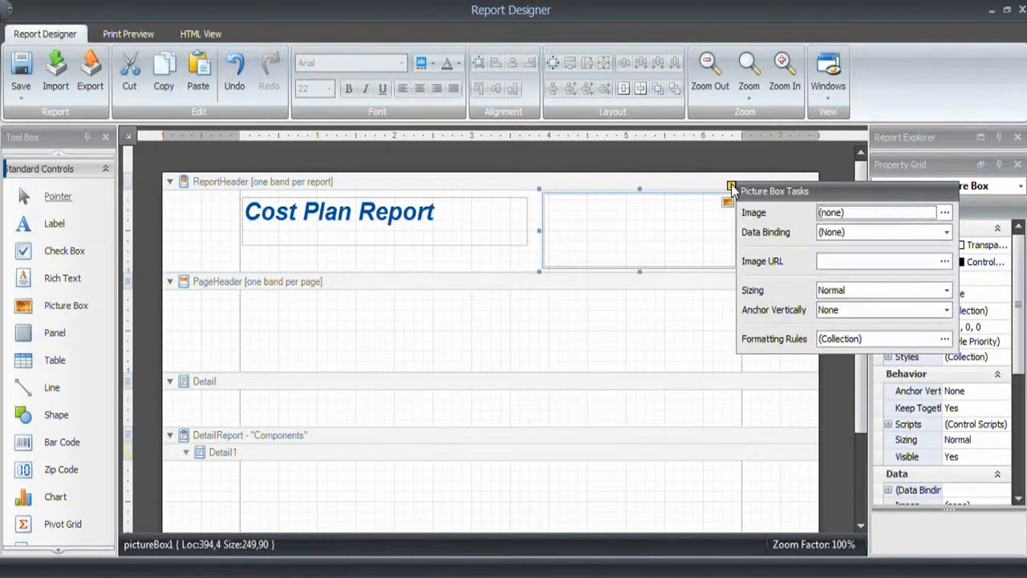
click(944, 214)
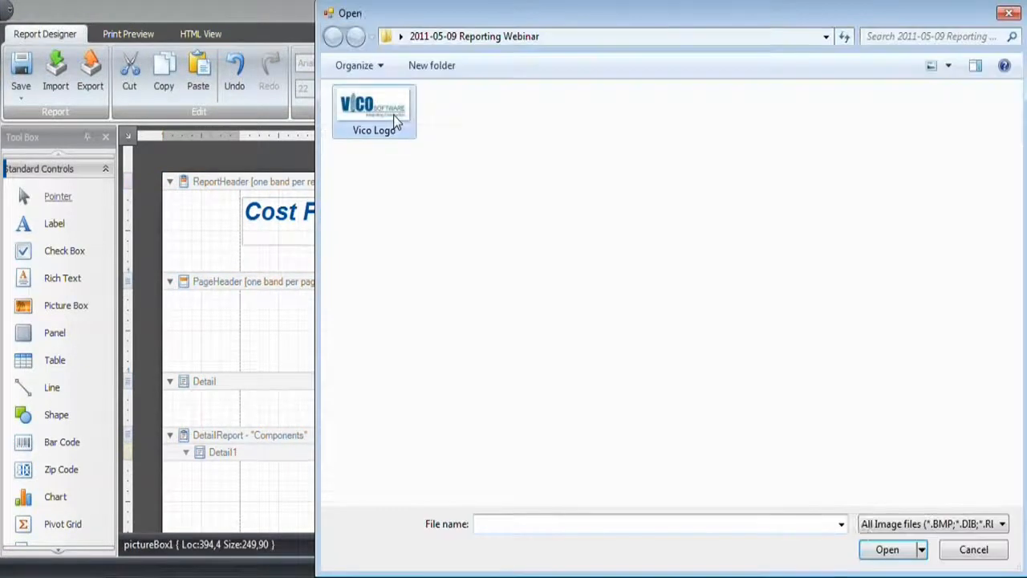
double_click(393, 118)
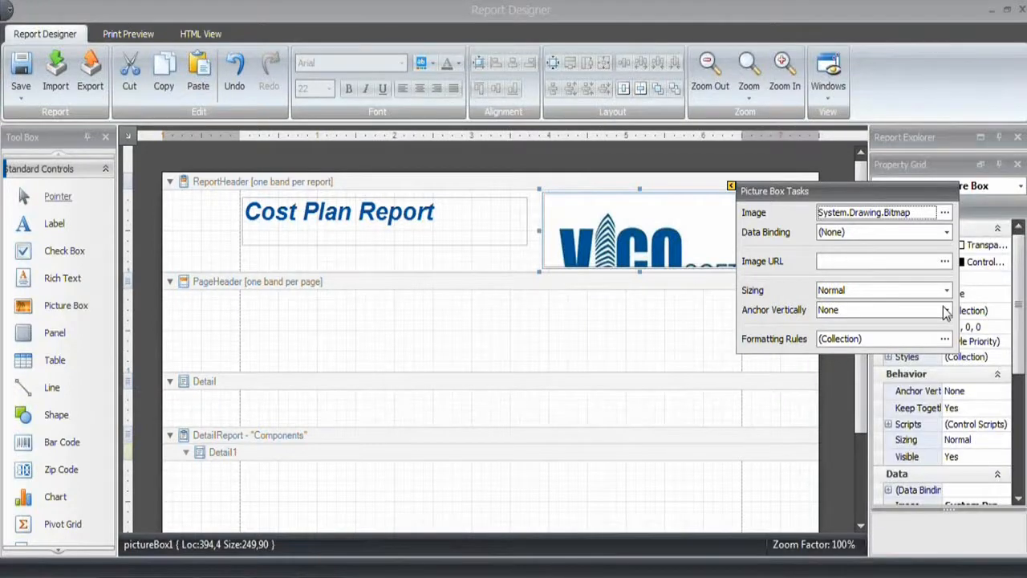
Step: Set the logo picture box's sizing to Zoom Image
click(946, 290)
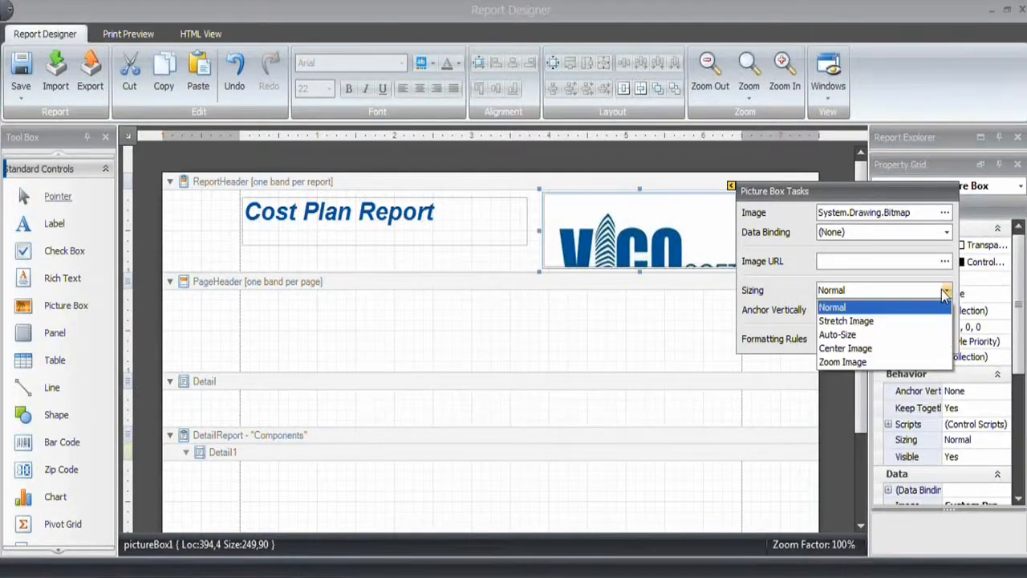
click(838, 362)
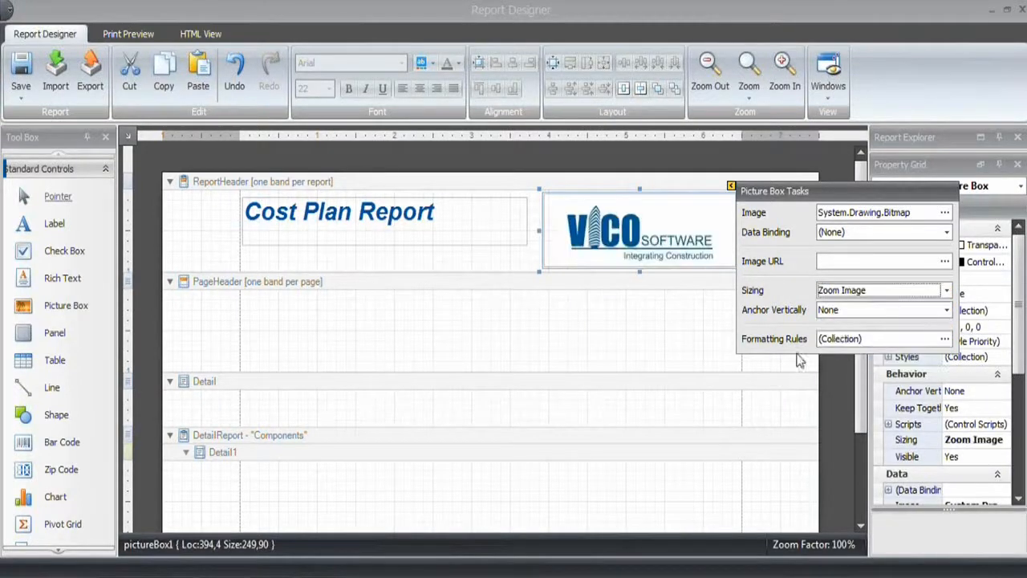
click(498, 259)
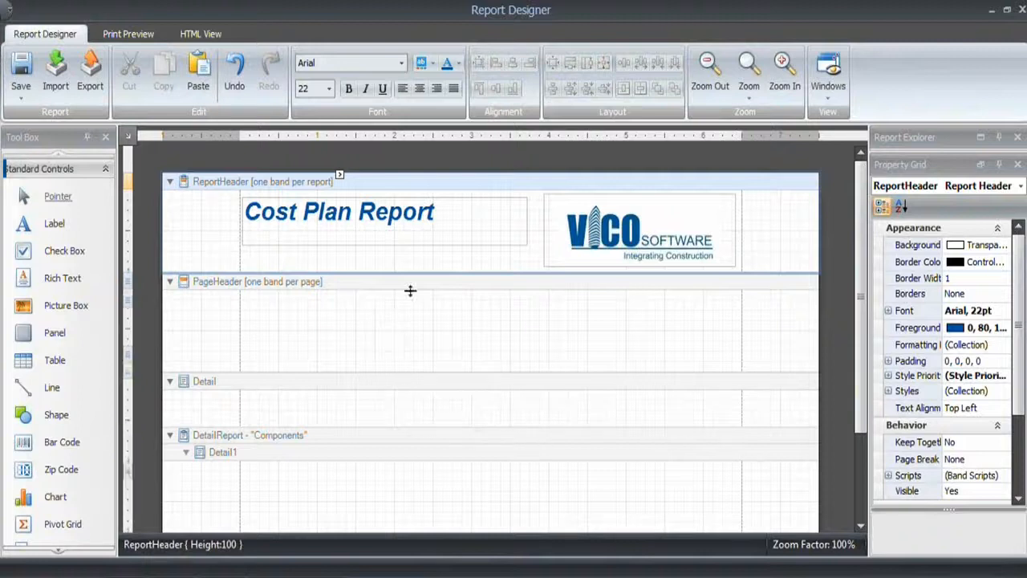
Step: Shorten the PageHeader band to a height of about 57 and collapse the empty main Detail band completely
drag(411, 287, 409, 277)
mouse_move(348, 342)
mouse_down()
mouse_move(367, 296)
mouse_move(372, 332)
mouse_move(357, 335)
mouse_up()
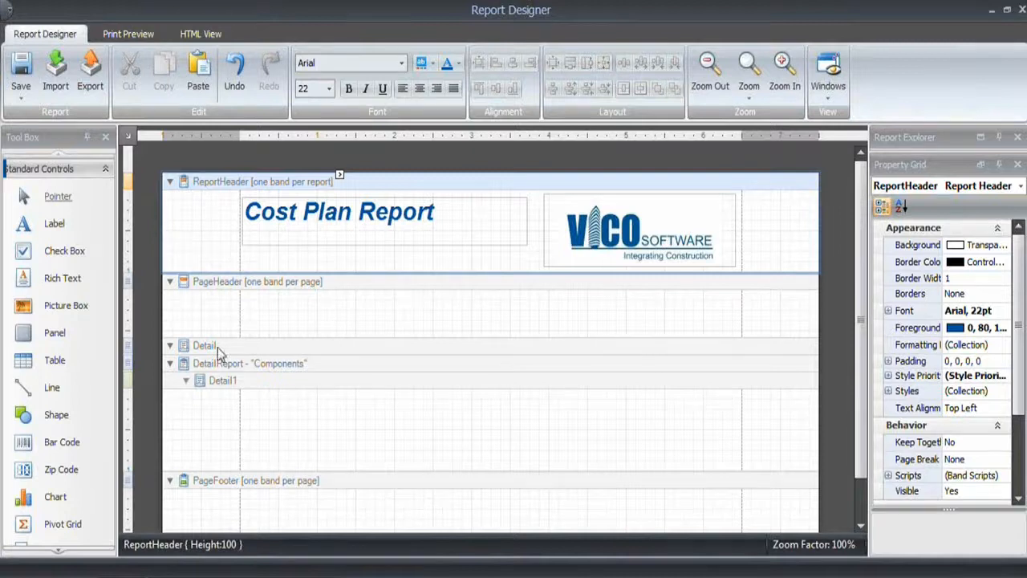
Step: Set the PageHeader band's font to Arial
click(359, 289)
click(401, 63)
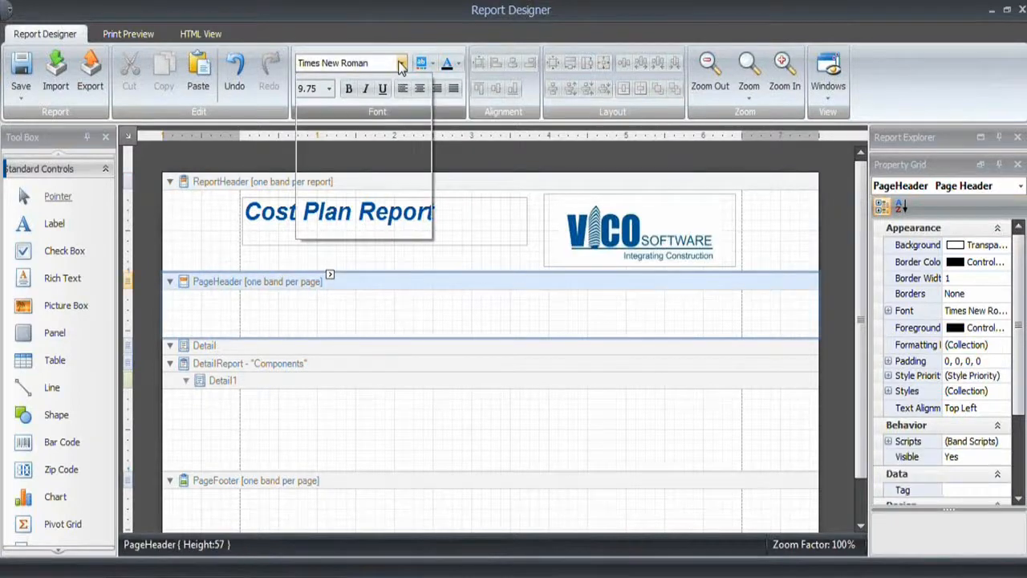
click(336, 82)
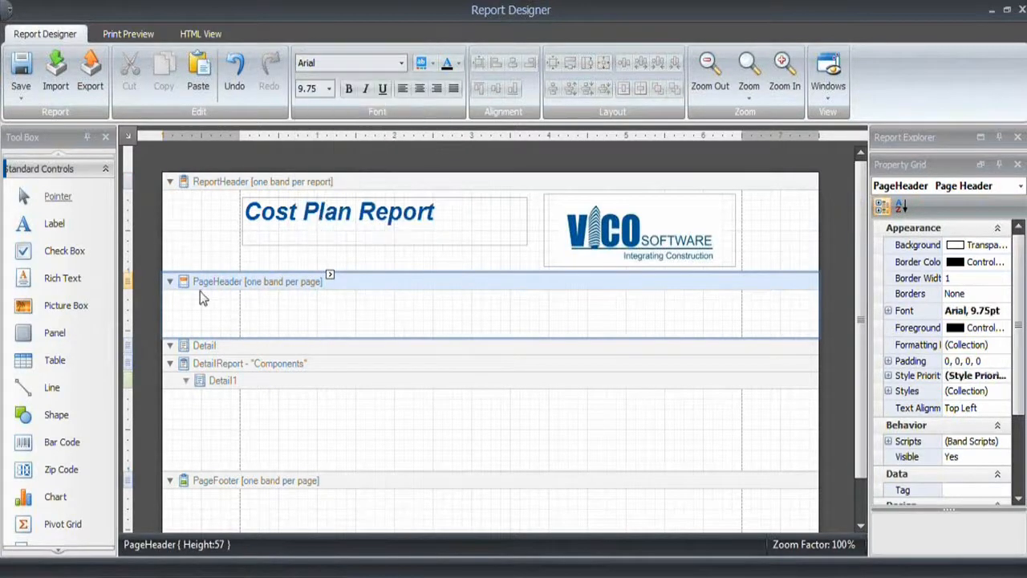
Step: Add a table about 629 by 25 to the PageHeader band and insert a column after its second column
click(76, 366)
drag(247, 295, 733, 312)
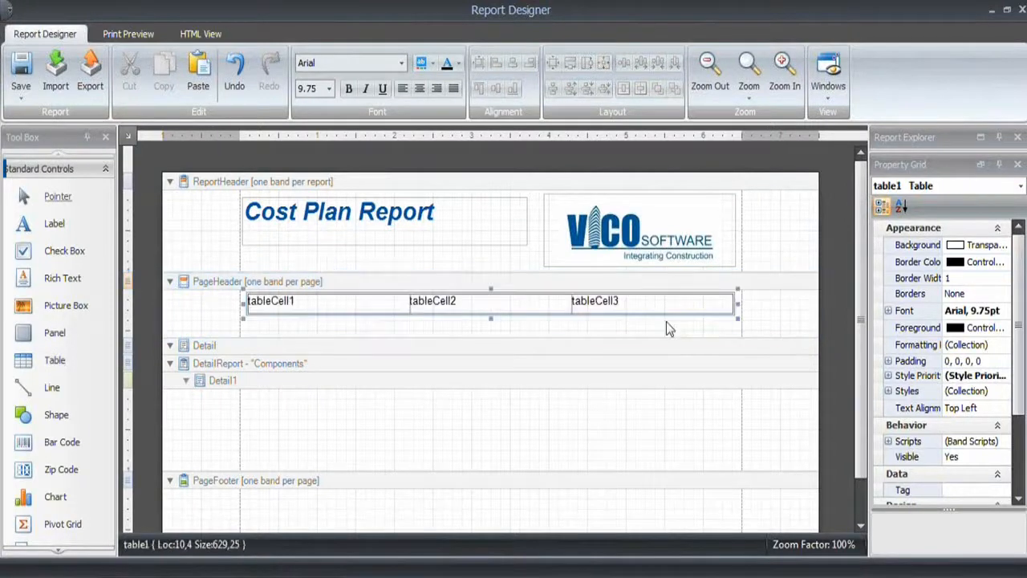
click(439, 309)
right_click(440, 309)
mouse_move(478, 314)
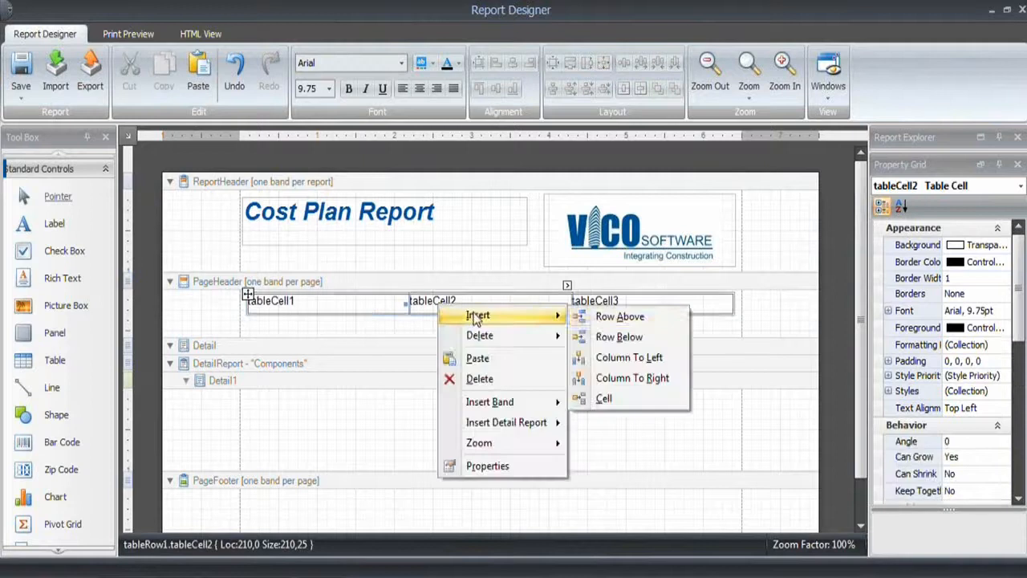
click(630, 378)
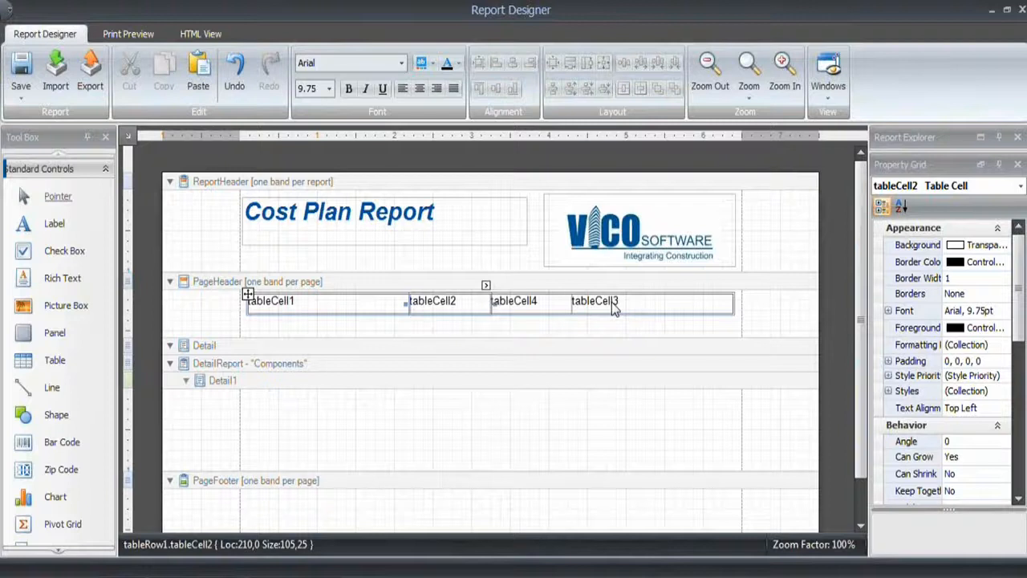
Step: Label the header table's second, third and fourth cells Description, Quantity and Unit
double_click(434, 301)
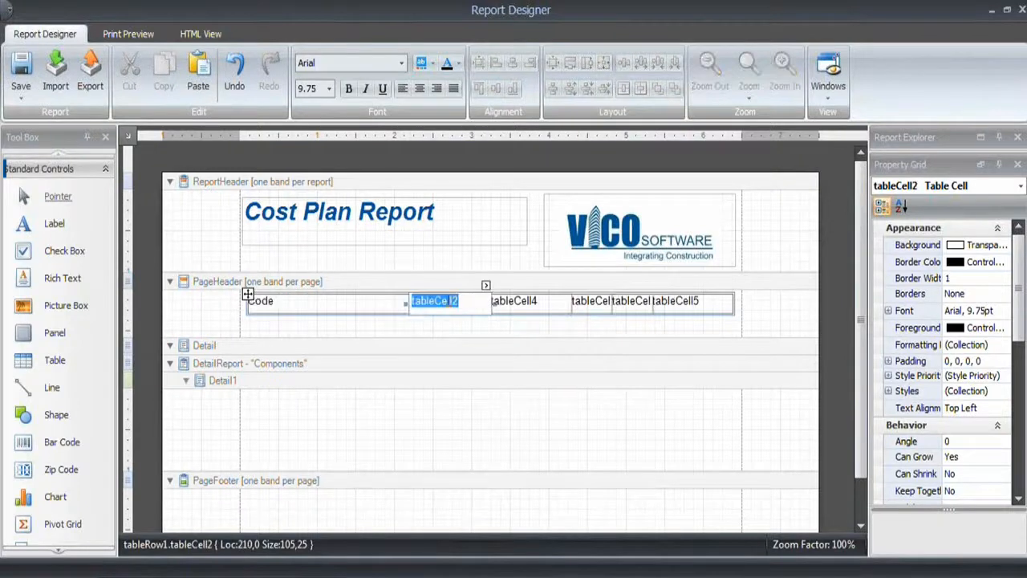
text(Description)
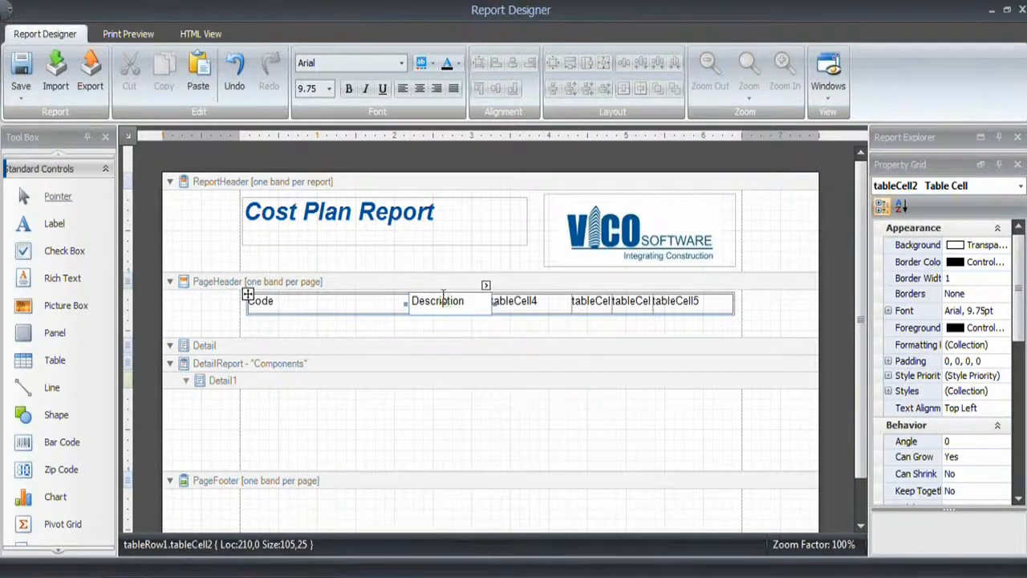
double_click(536, 305)
text(Quantity)
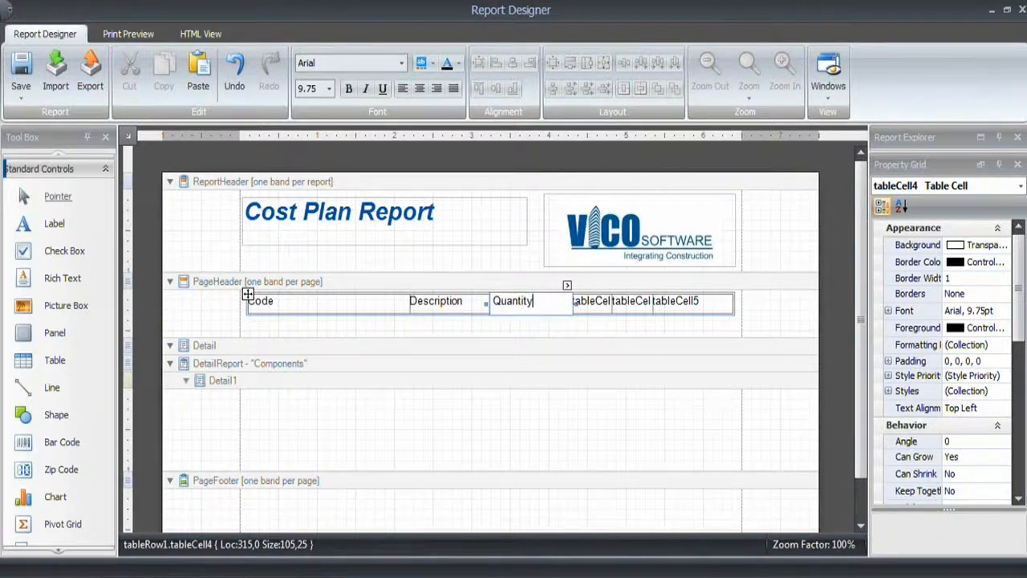
double_click(603, 308)
text(U)
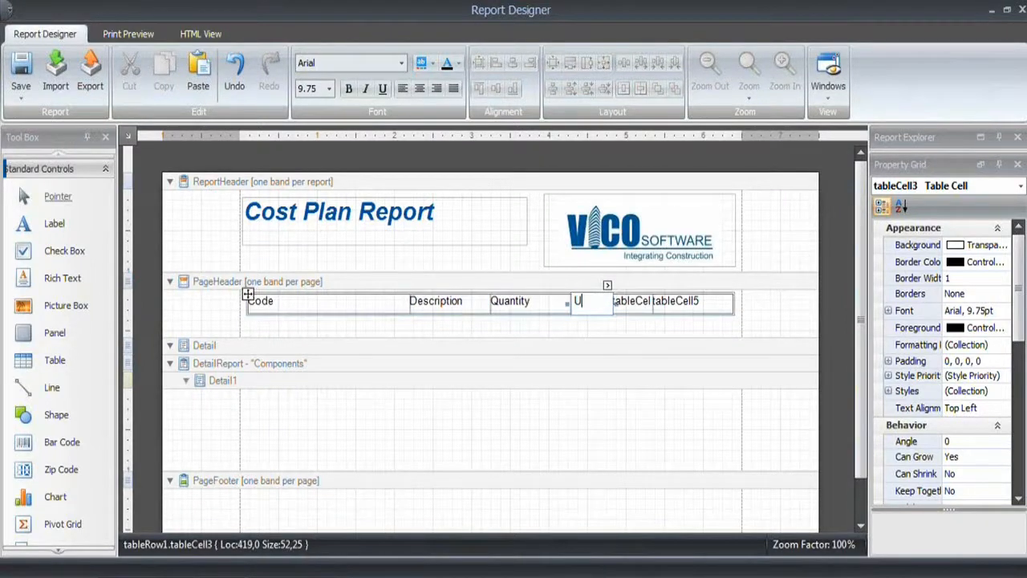
text(nit)
Step: Label the last two cells of the header table Unit Cost and Price
double_click(629, 303)
text(Unit)
text( Cost)
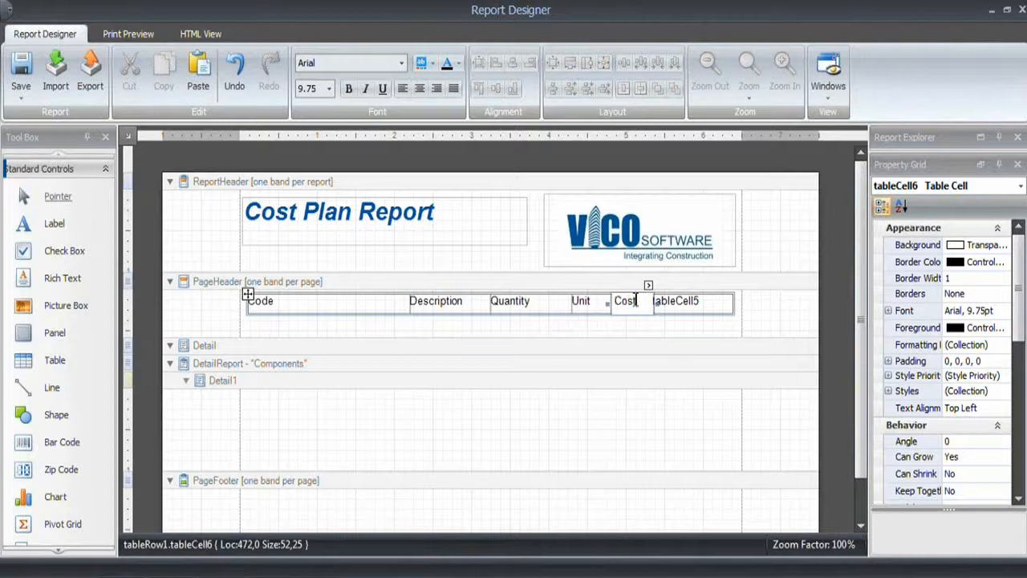
double_click(696, 302)
text(Price)
click(770, 321)
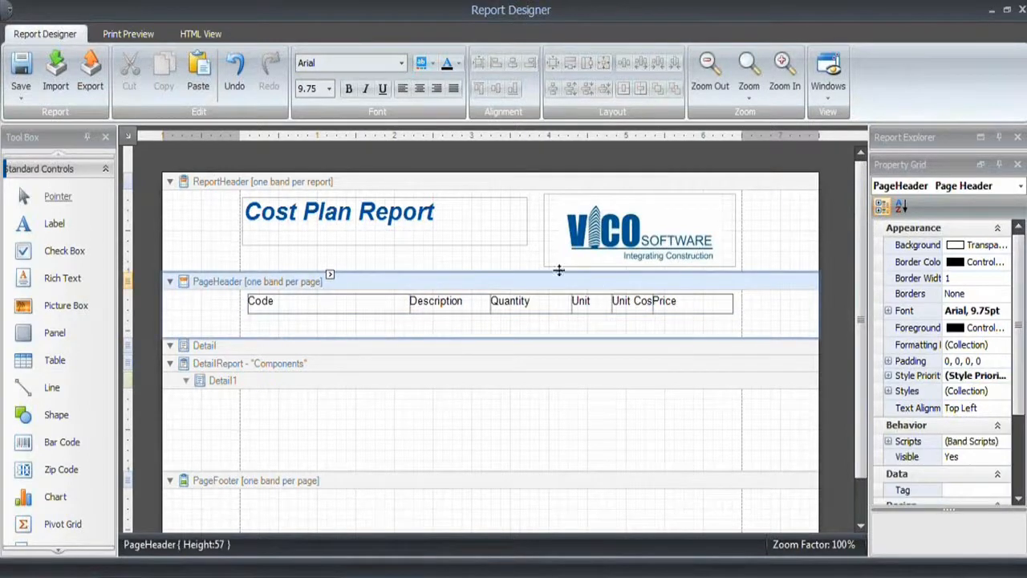
Step: Extend the header table to the left margin, narrow its Code column to about 99 and widen Description to about 238
click(325, 311)
drag(415, 305, 334, 305)
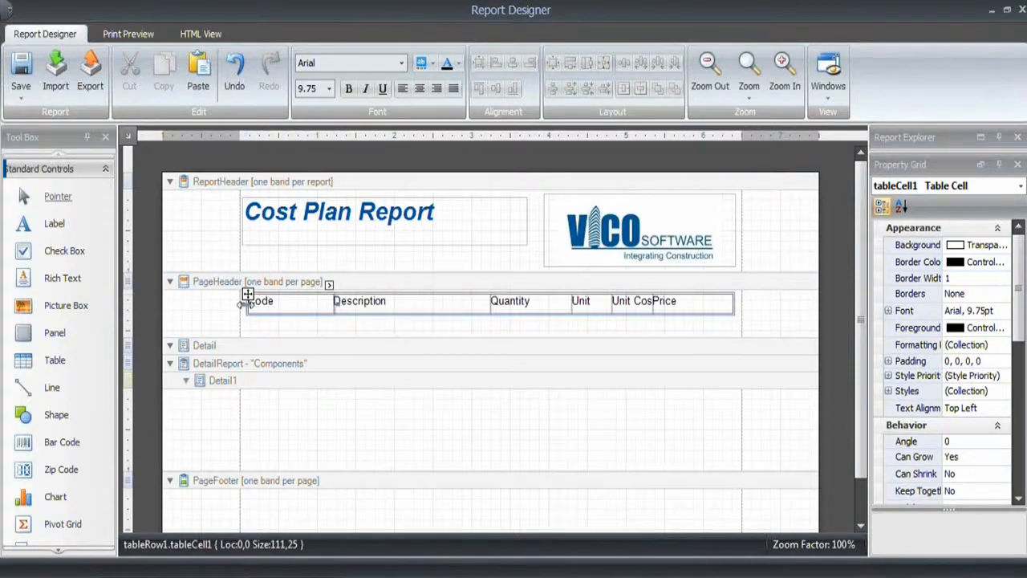
drag(247, 304, 241, 303)
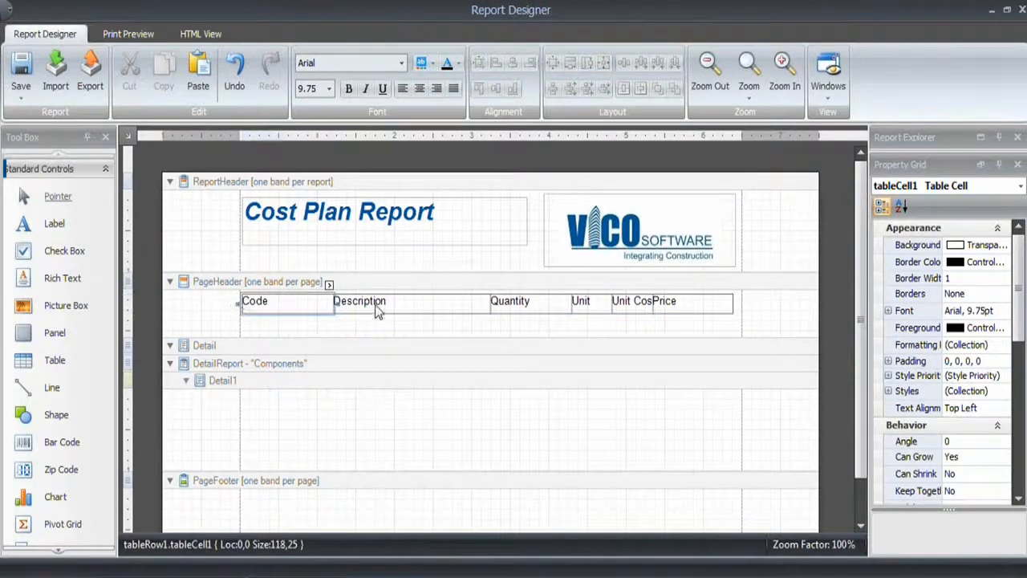
click(384, 309)
drag(325, 303, 318, 302)
drag(489, 304, 501, 304)
Step: Narrow the Unit column to about 38 to widen Unit Cost, and extend the header table to a total width of about 640
click(630, 303)
drag(611, 306, 602, 306)
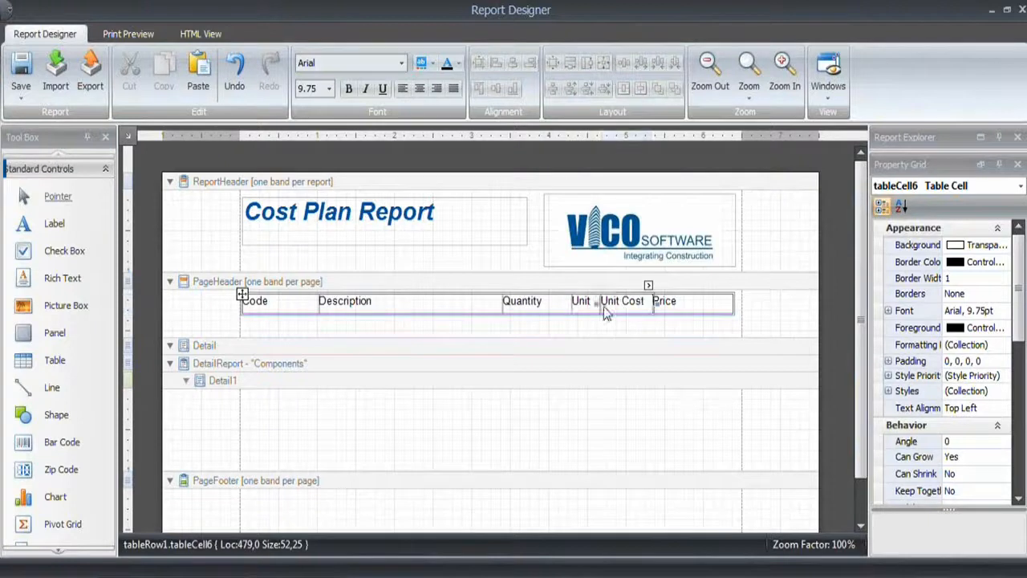
click(663, 300)
drag(736, 304, 737, 304)
click(778, 321)
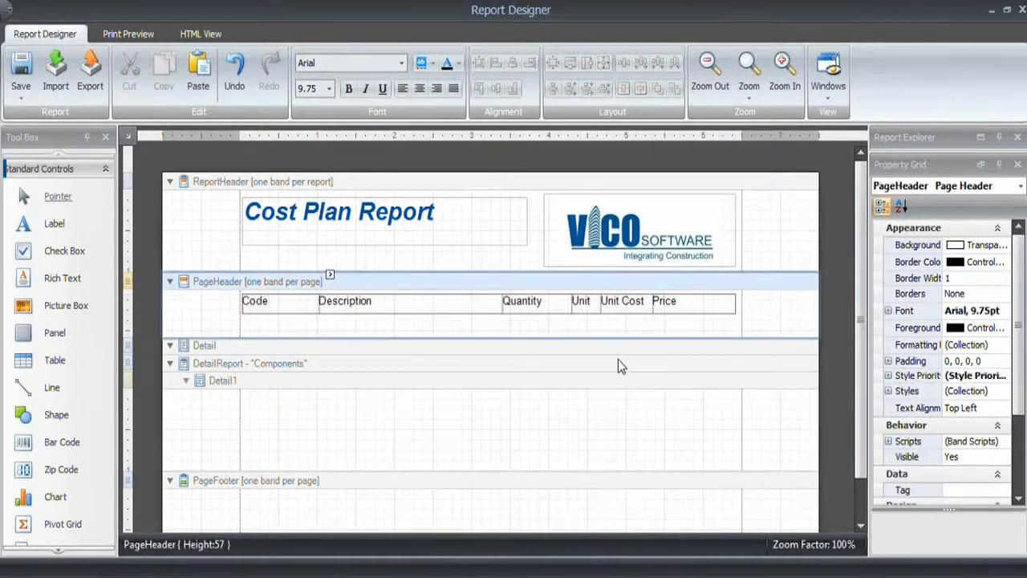
Step: Give the whole header table a light gray background and bold text, and shorten the PageHeader band to a height of about 29
click(270, 310)
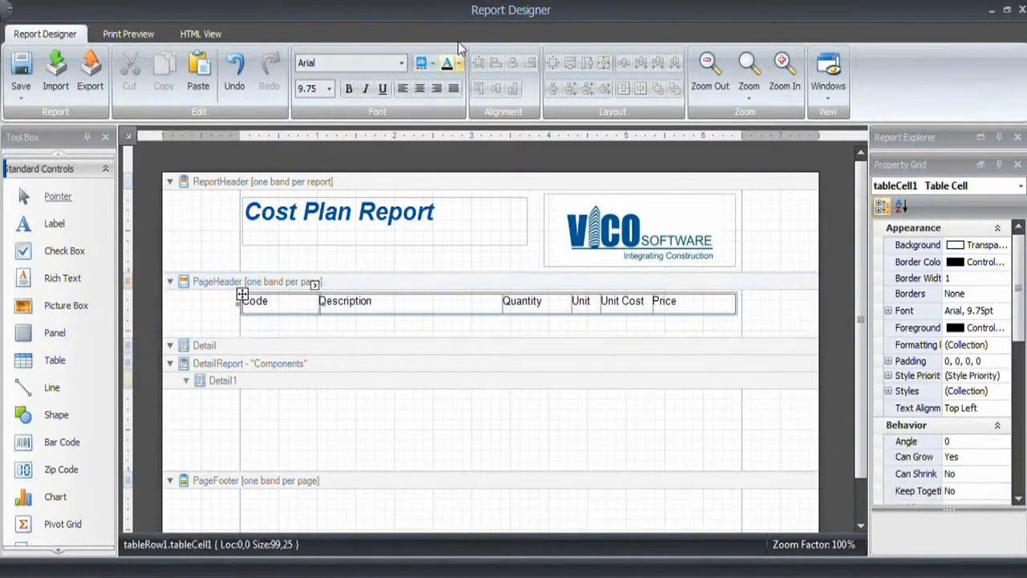
click(360, 306)
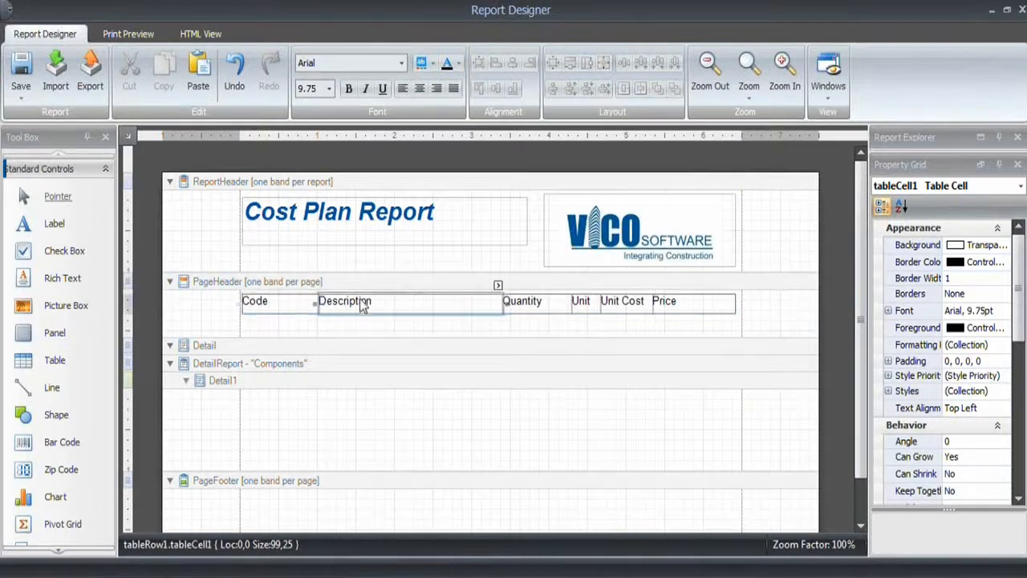
click(243, 294)
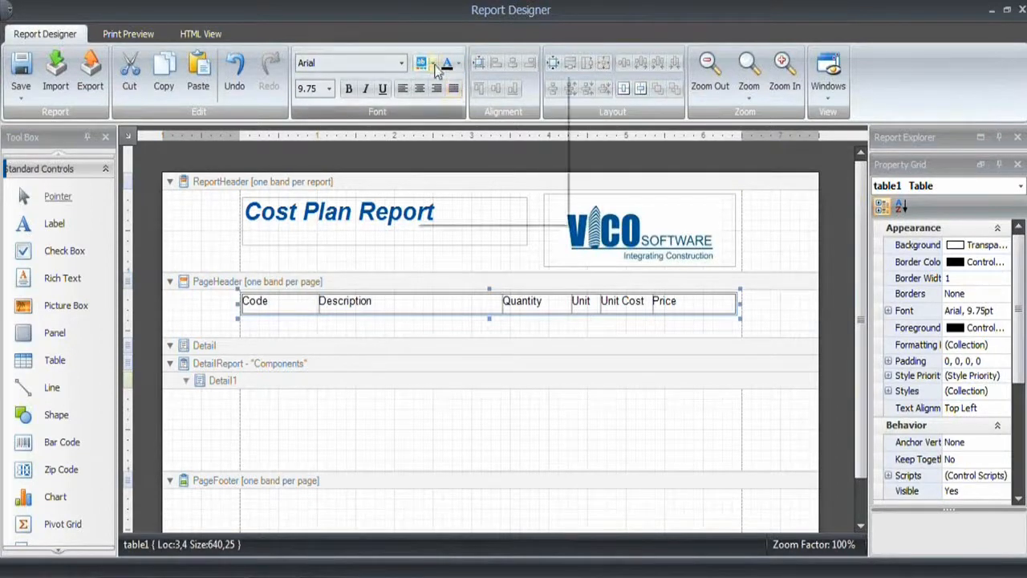
click(433, 62)
click(426, 124)
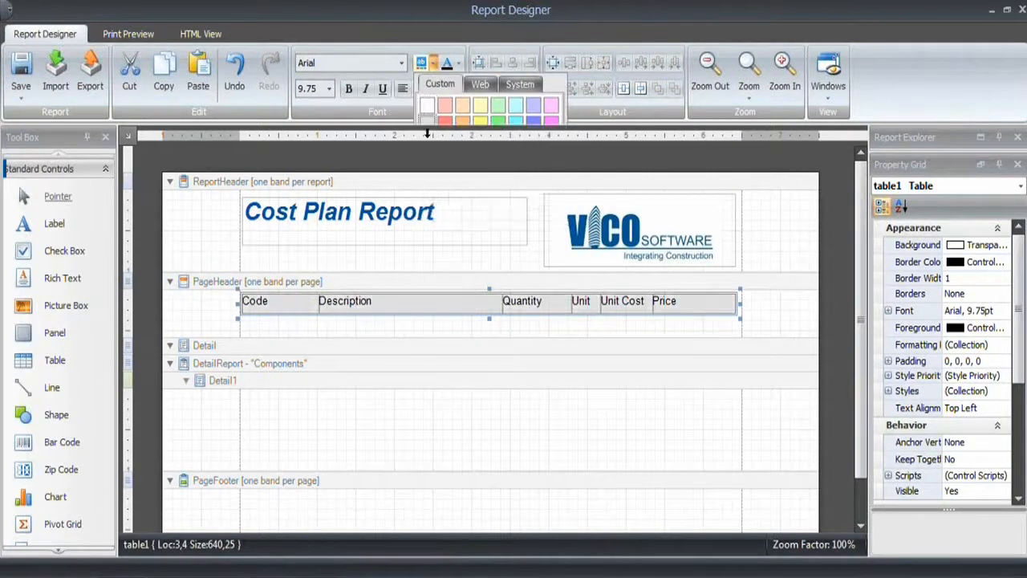
click(348, 89)
click(772, 328)
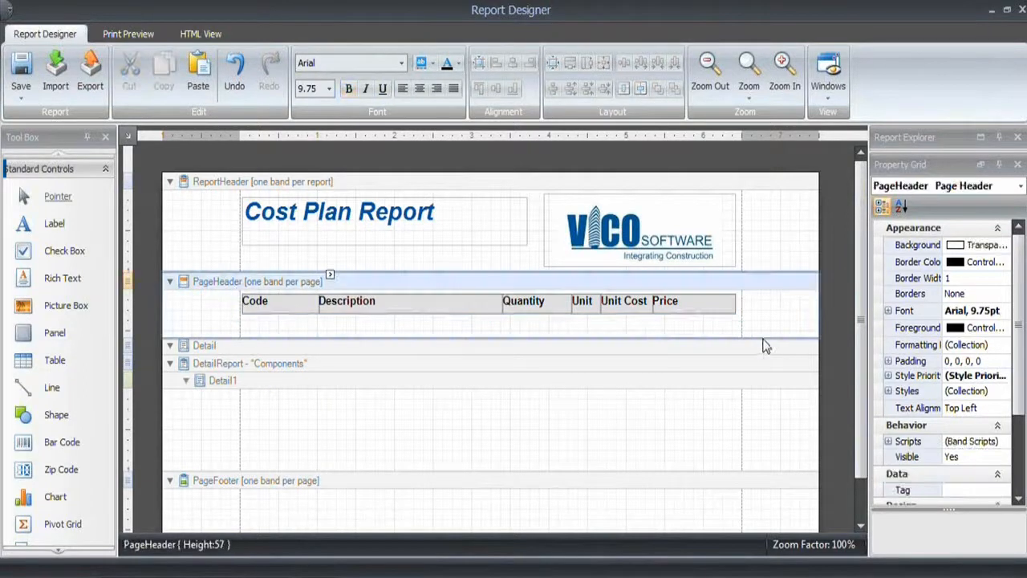
drag(772, 337, 773, 311)
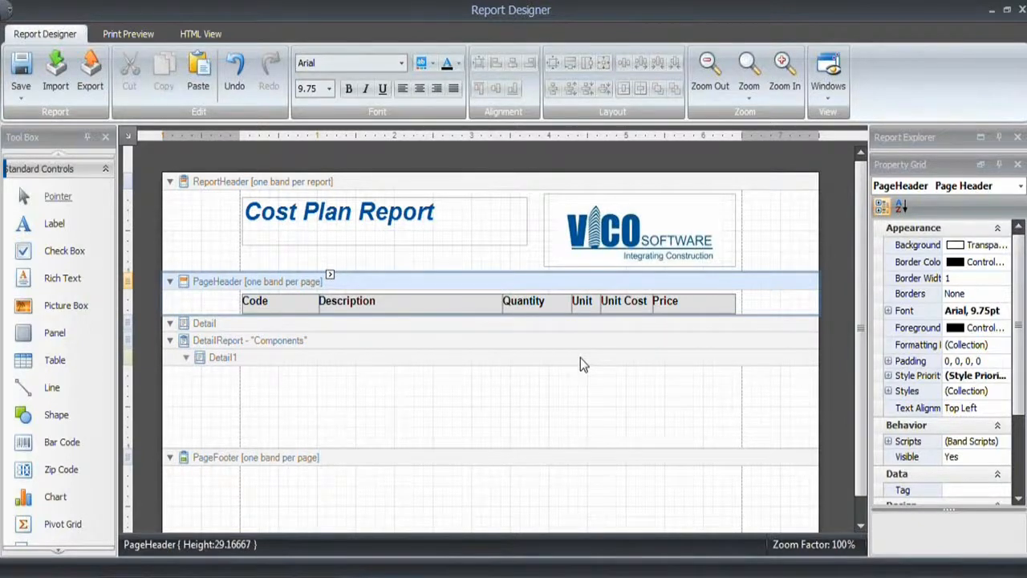
Step: Copy the header table into the Detail1 band and place it at the band's top edge, aligned with the original's columns
click(288, 309)
click(242, 294)
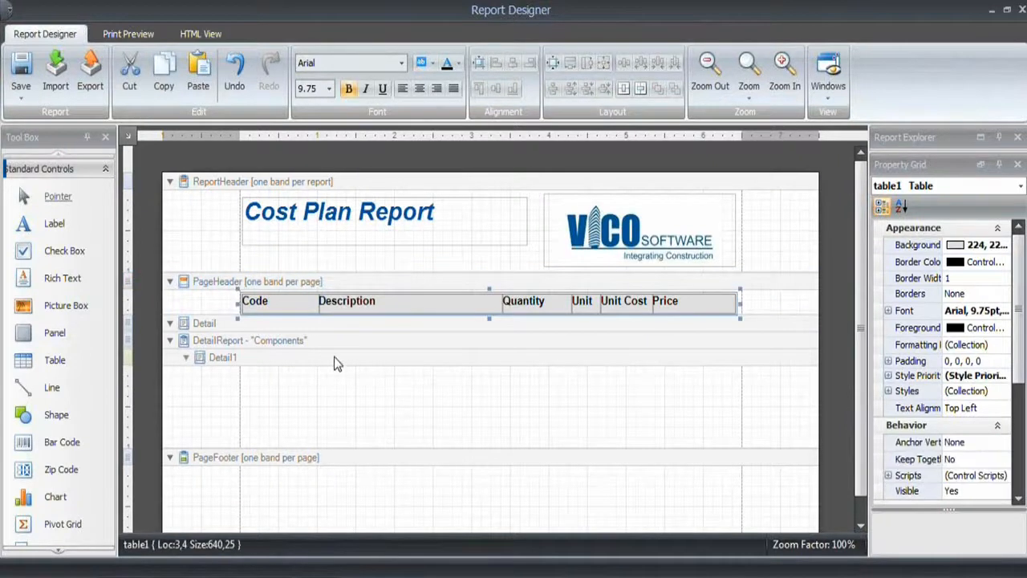
key(ctrl+c)
click(313, 403)
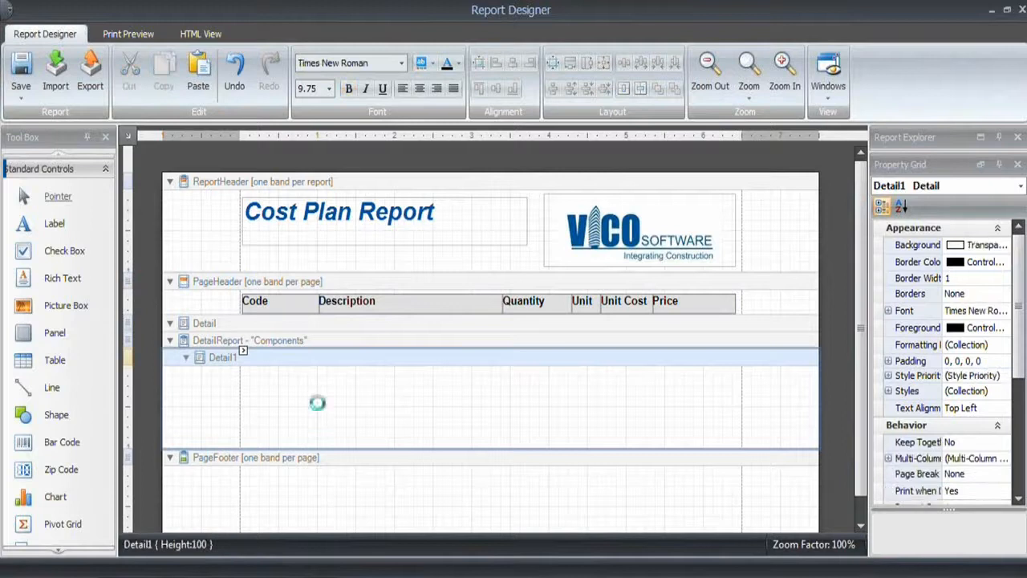
key(ctrl+v)
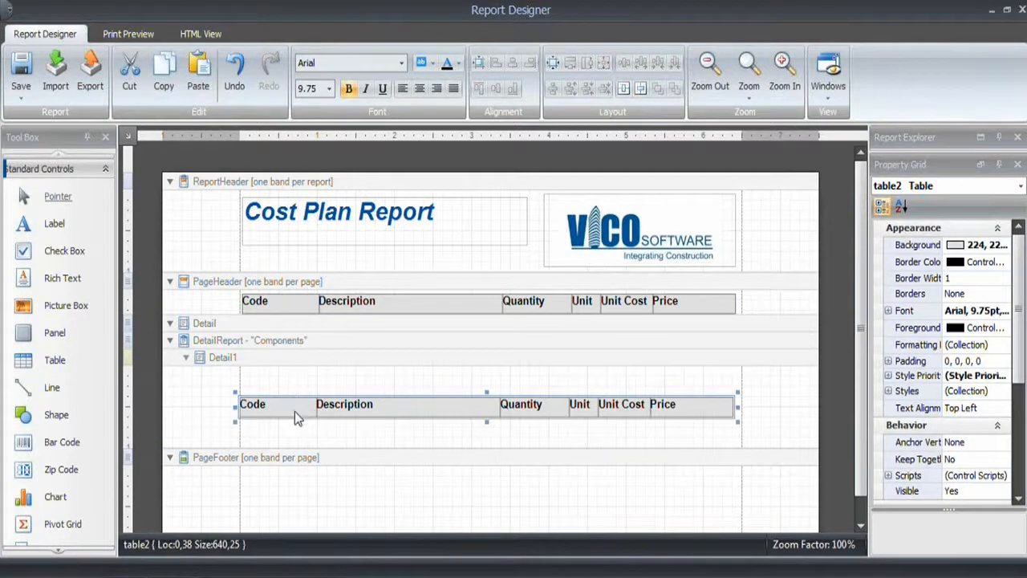
click(289, 407)
drag(235, 391, 240, 362)
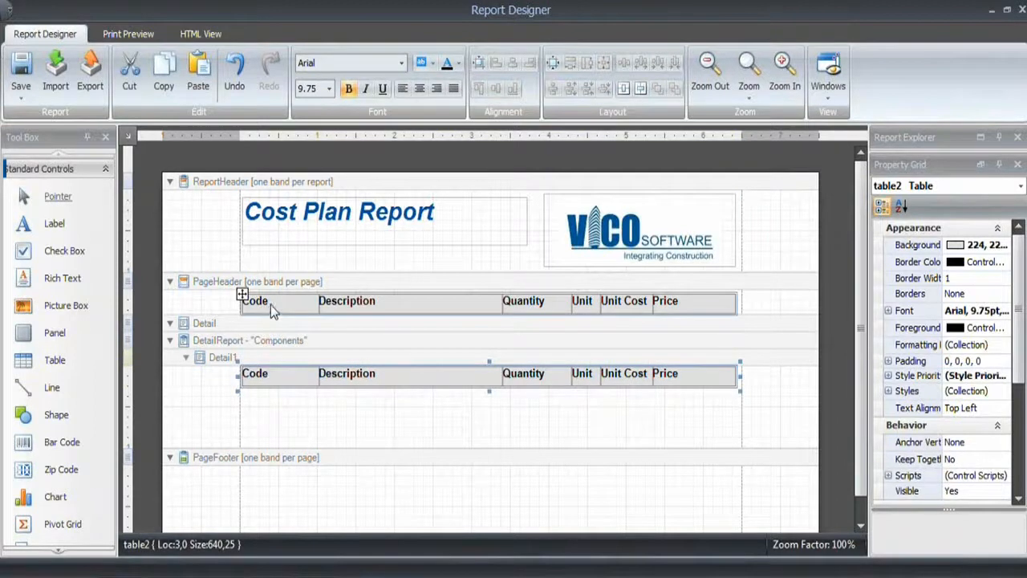
Step: Give the Detail1 table a white background and non-bold text, and shorten the Detail1 band to a height of 25
click(280, 376)
click(243, 364)
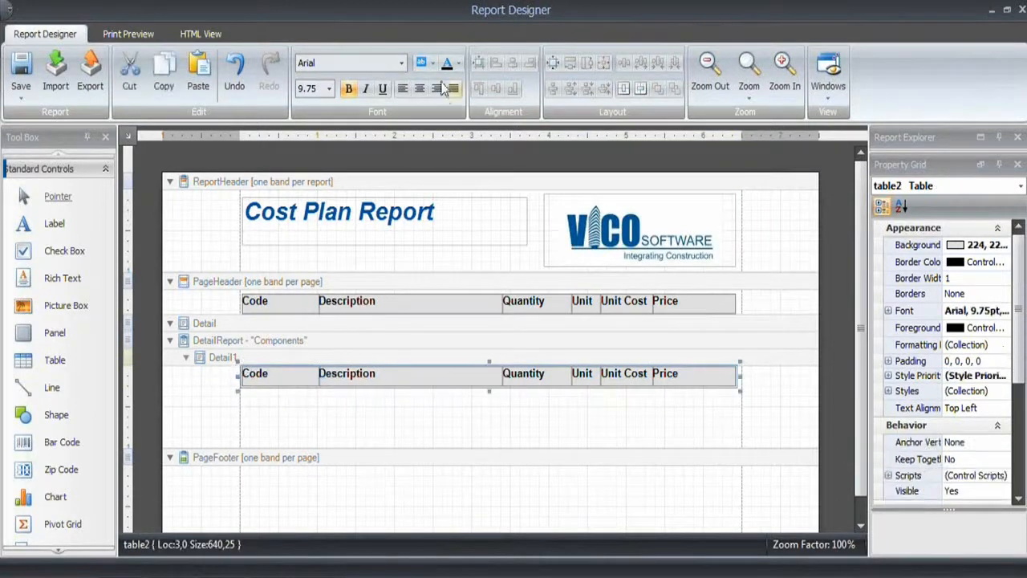
click(432, 62)
click(428, 102)
click(349, 90)
click(391, 416)
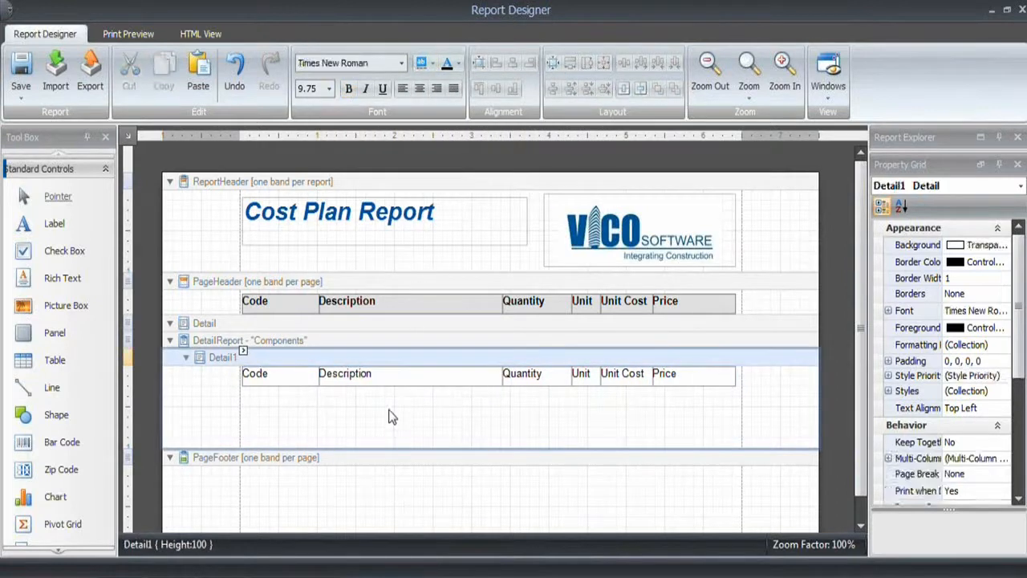
drag(798, 446, 802, 386)
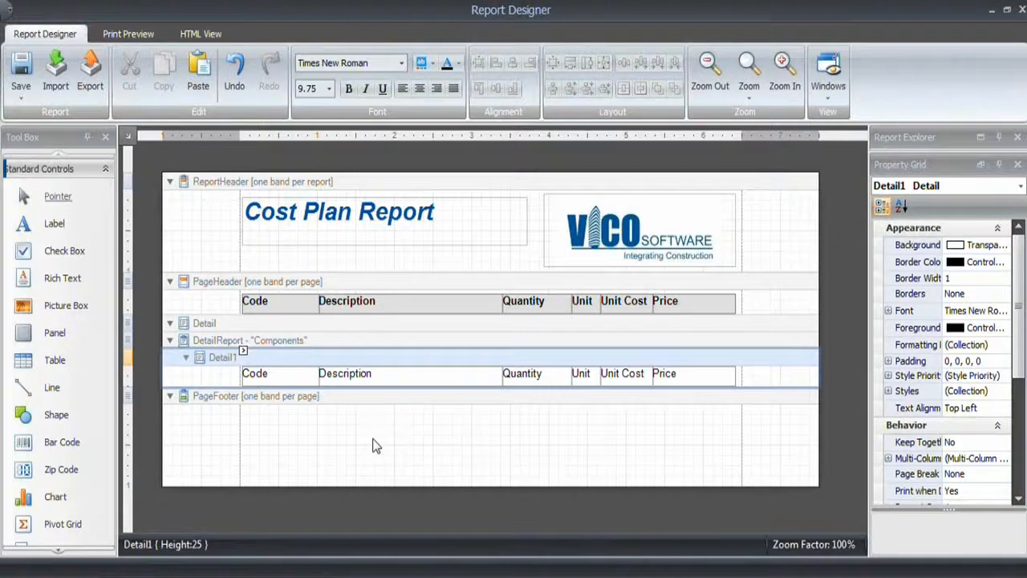
Step: Switch to the PowerPoint presentation, start the slide show and advance to the Cost Structure slide on node levels
key(Escape)
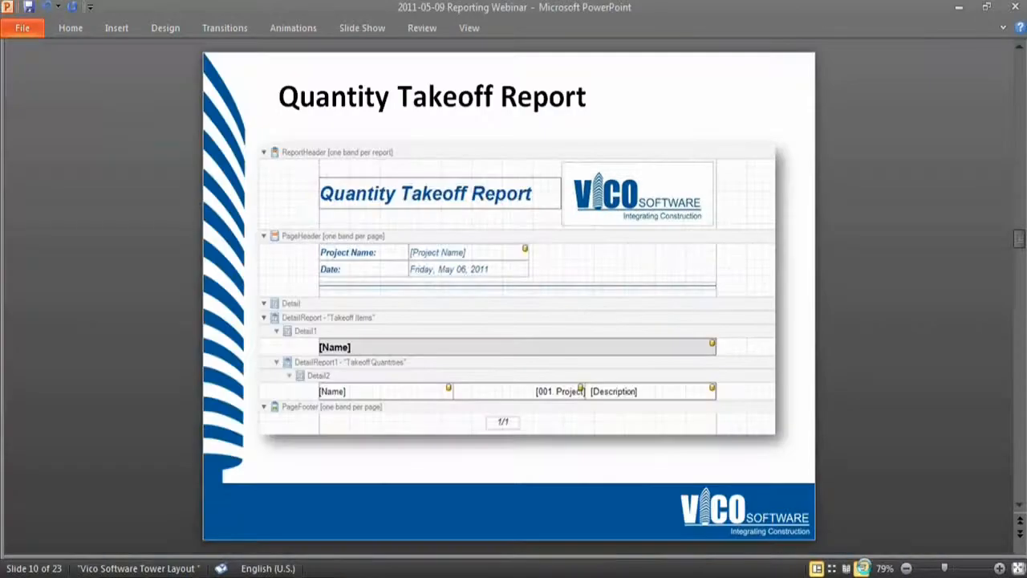
click(862, 567)
key(Right)
key(Right)
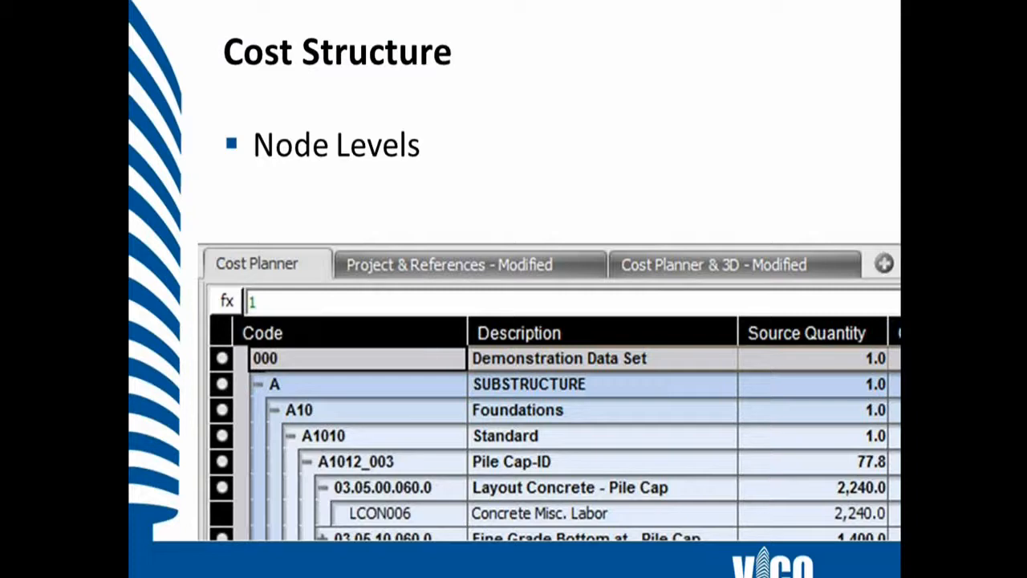
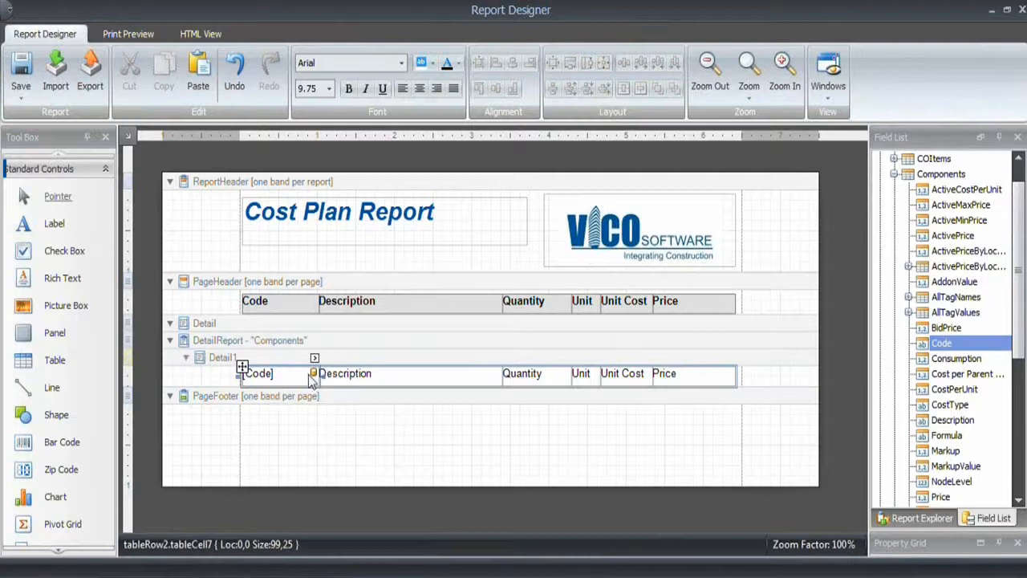
Step: Bind the Detail1 table's Description, Quantity and Unit cells to the Components fields of the same names
scroll(1021, 337, down, 2)
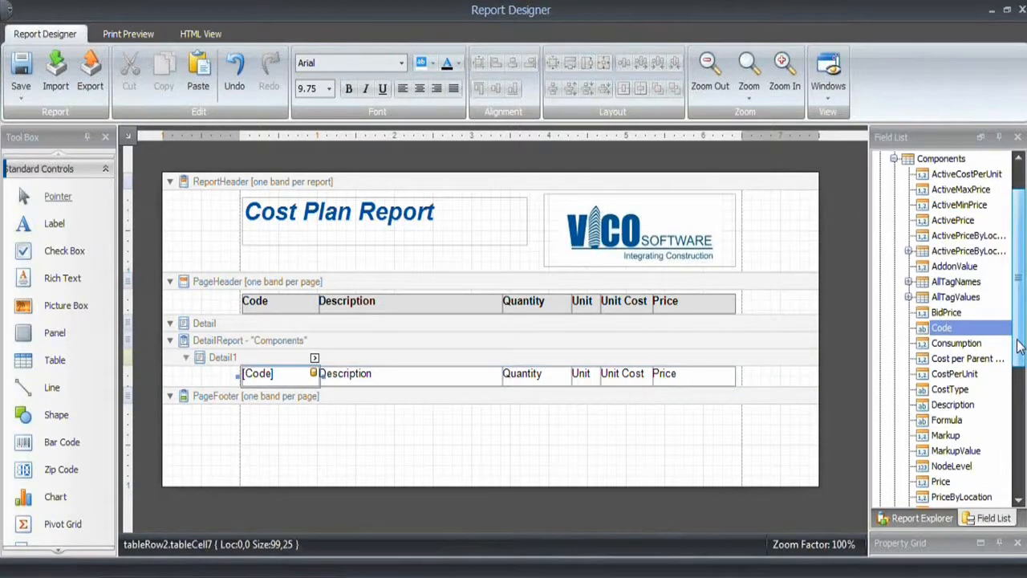
drag(953, 389, 417, 377)
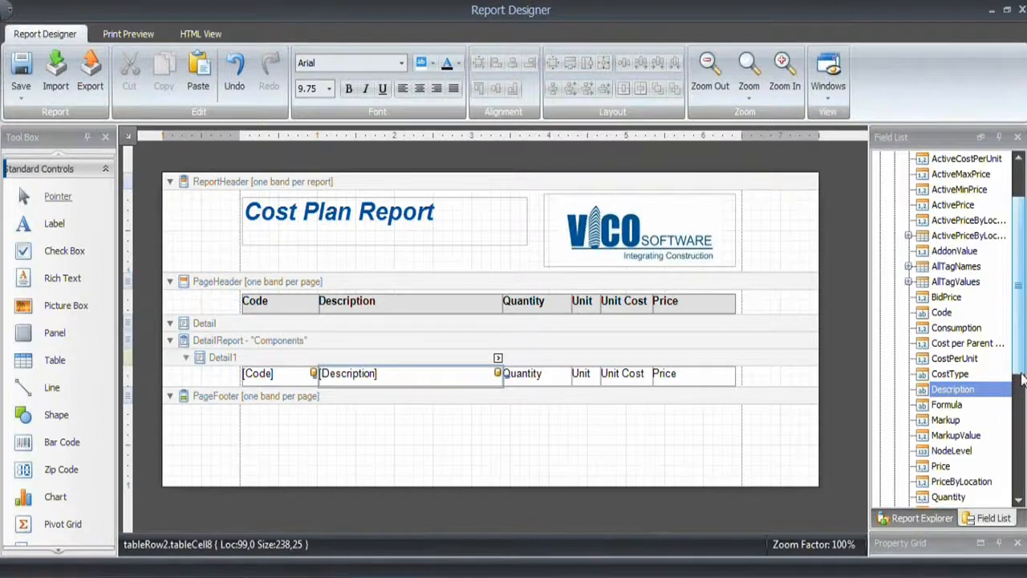
scroll(1021, 363, down, 3)
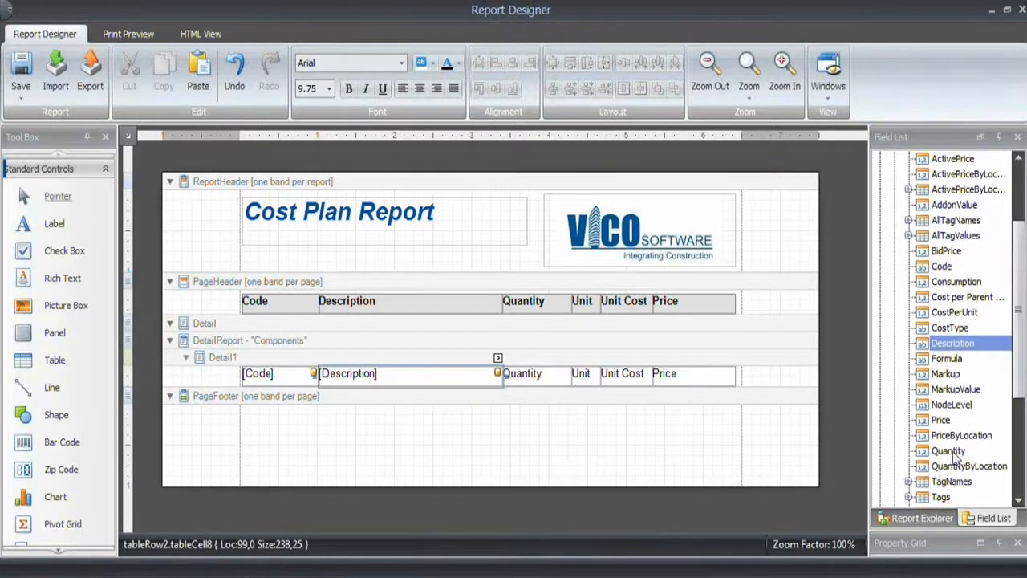
drag(954, 454, 545, 379)
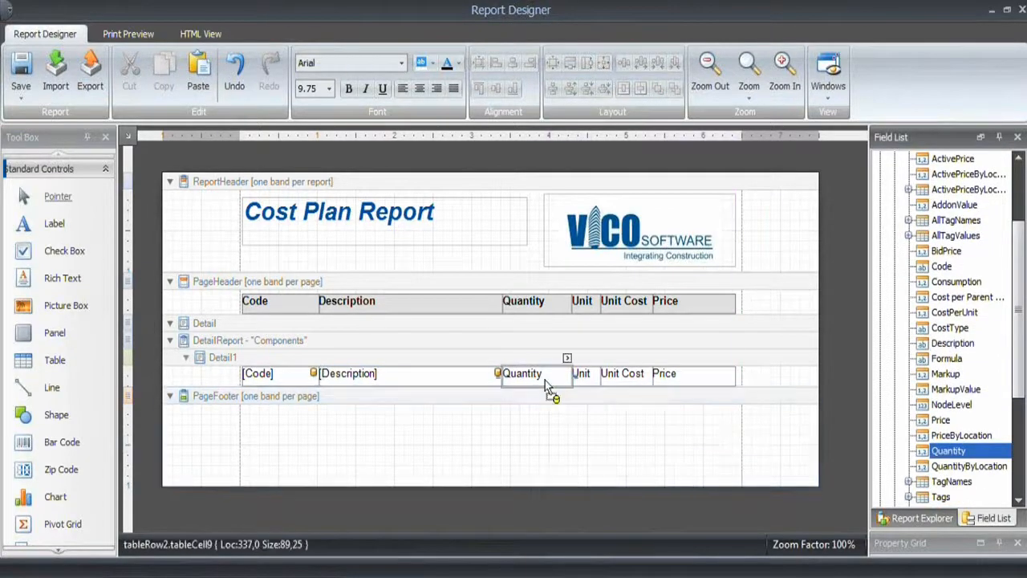
scroll(1019, 369, down, 4)
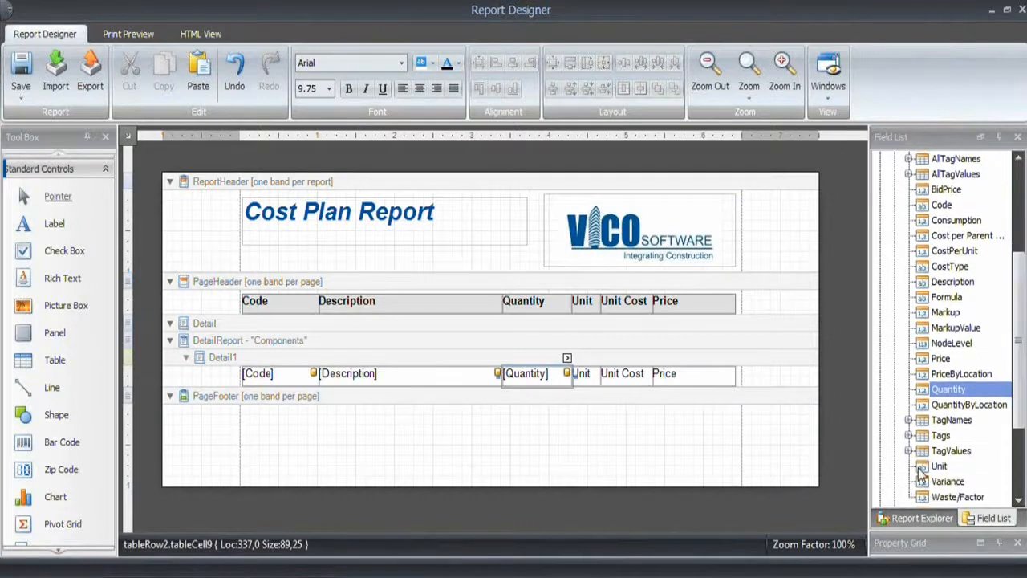
drag(940, 468, 592, 376)
drag(1023, 409, 1020, 332)
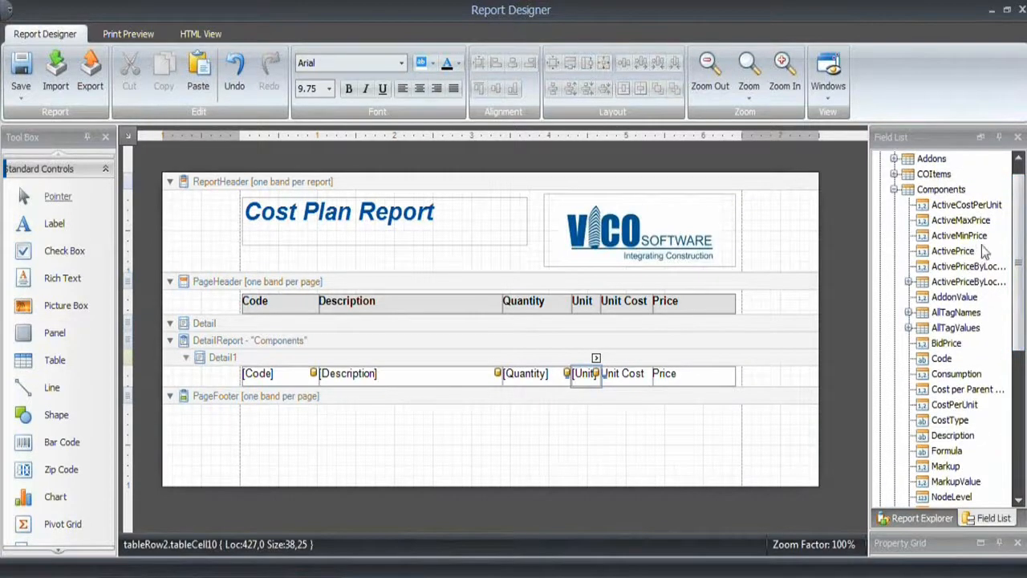
Step: Bind the Detail1 table's Price cell to the Components field ActivePrice and add a calculated field to Components
drag(967, 252, 692, 374)
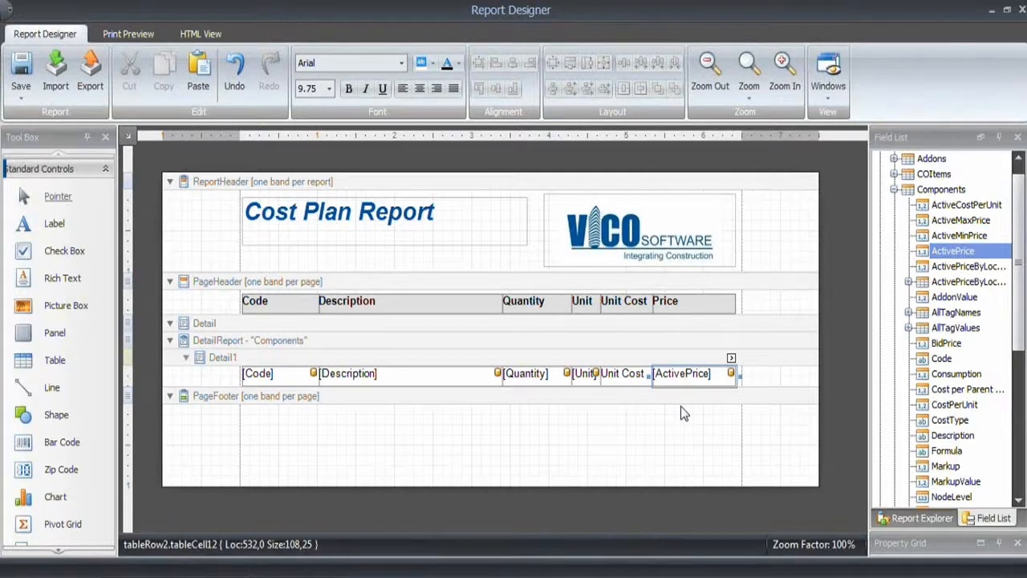
click(631, 377)
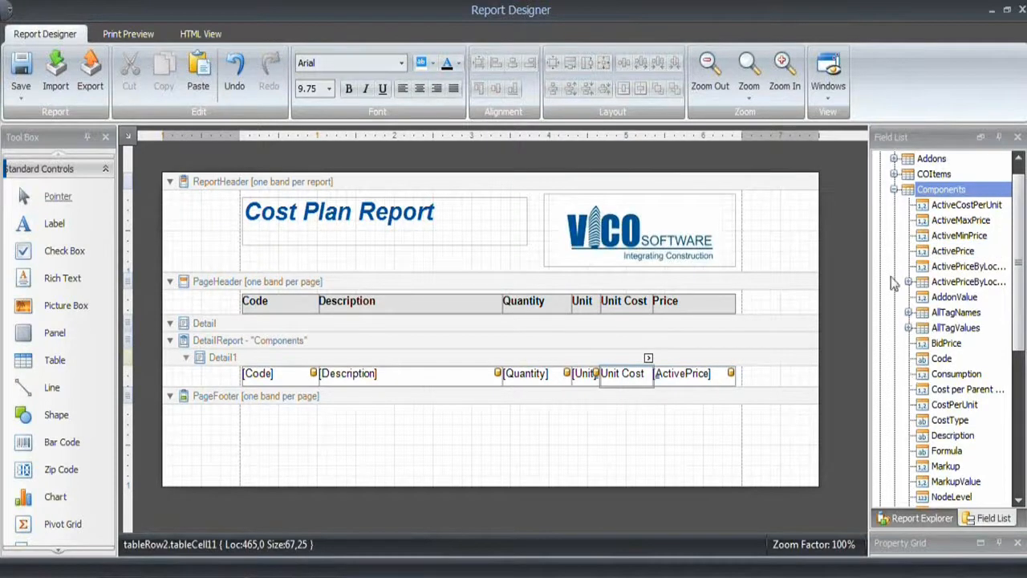
drag(935, 201, 939, 195)
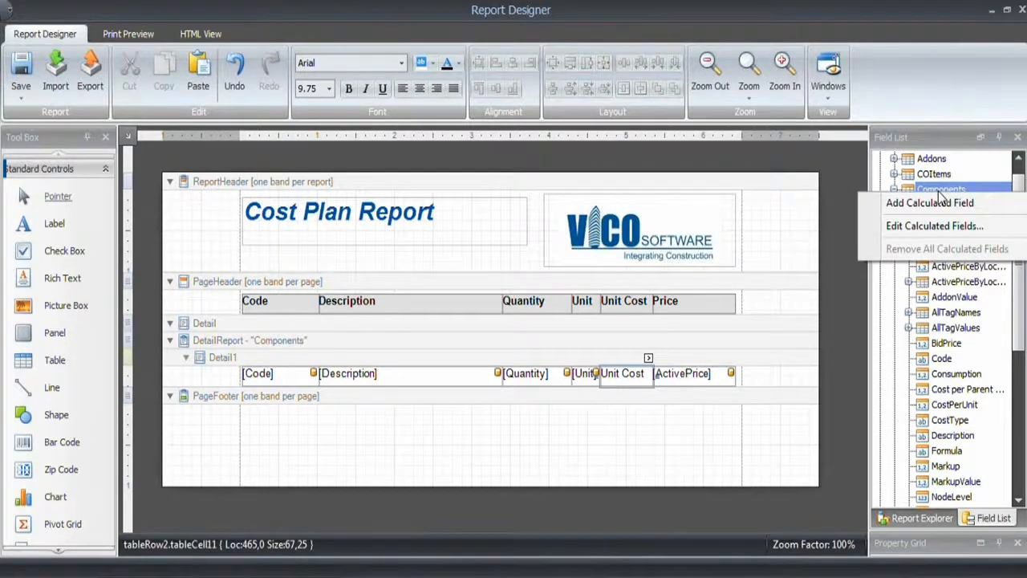
click(952, 203)
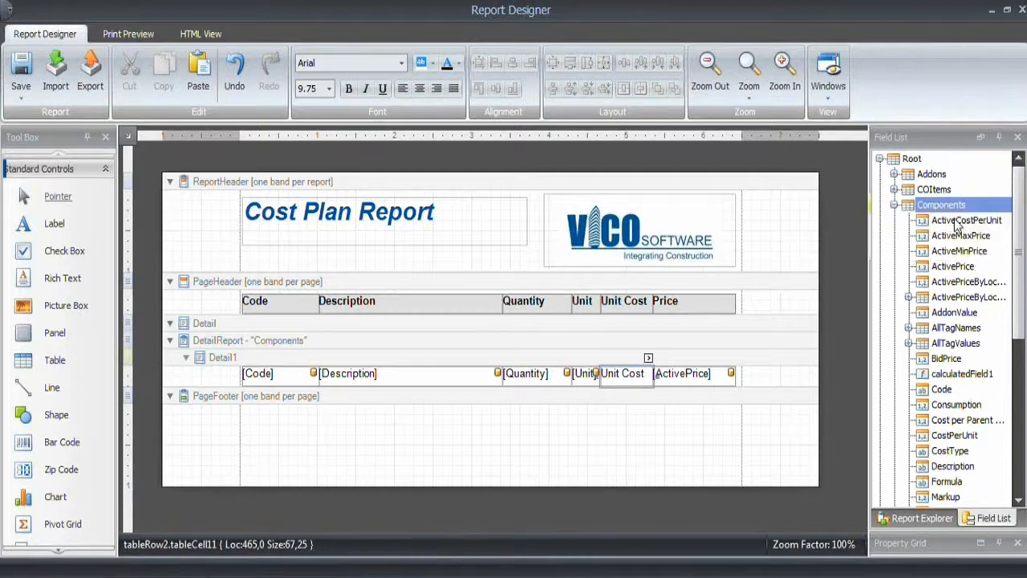
click(961, 374)
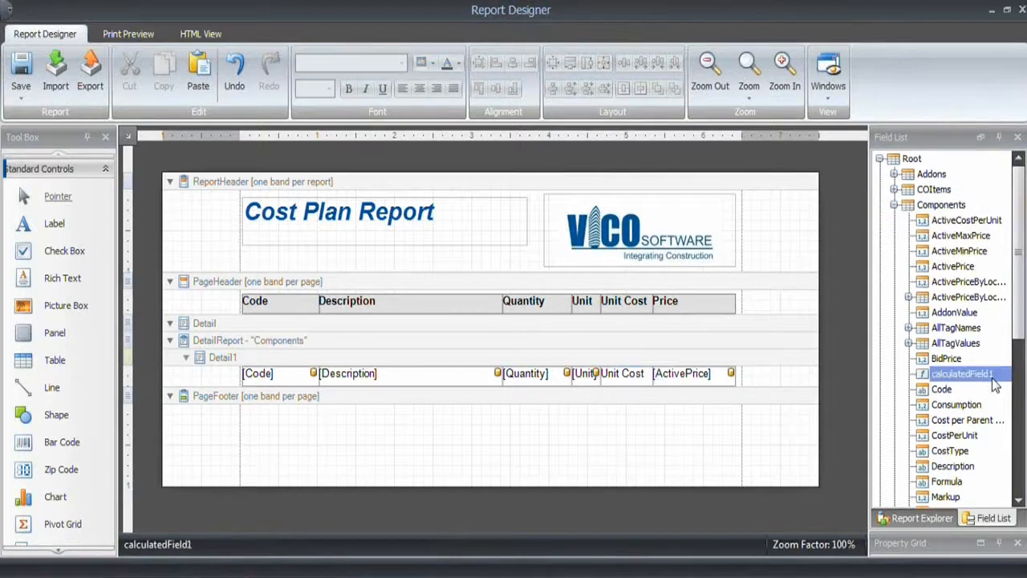
Step: Set the calculated field's expression to [ActivePrice] / [Quantity] and bind the Detail1 table's Unit Cost cell to that field
right_click(949, 377)
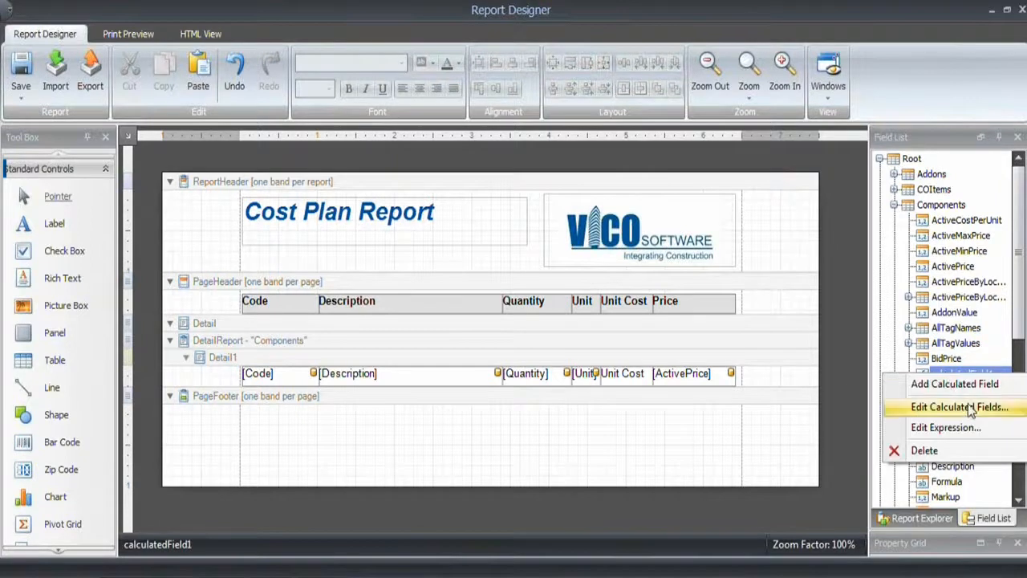
click(978, 430)
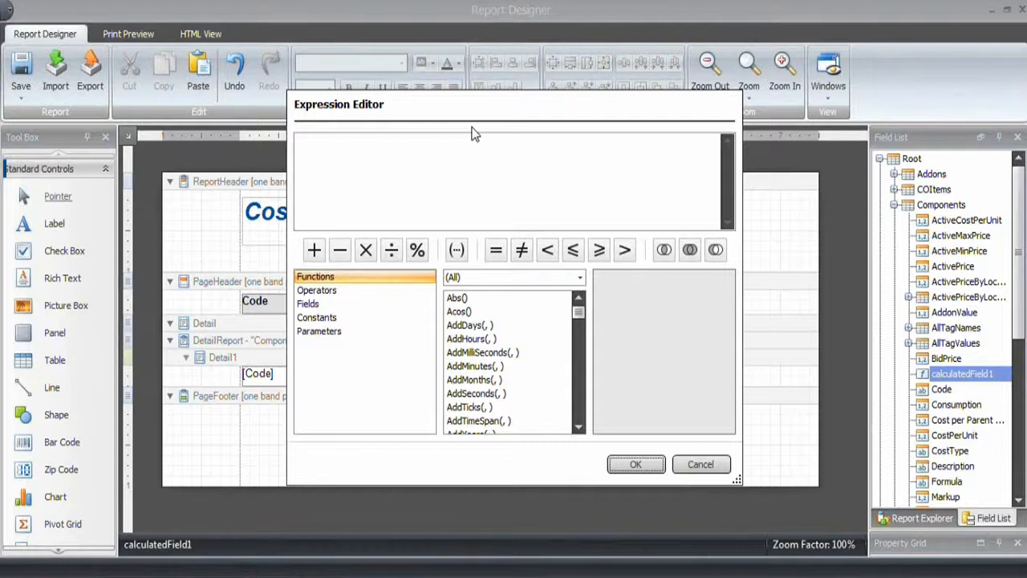
click(341, 304)
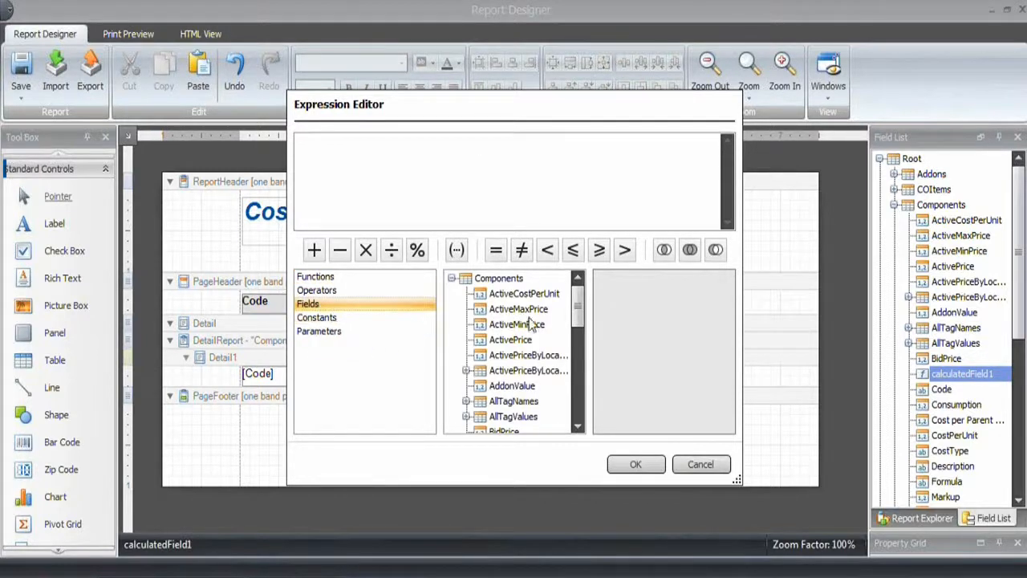
drag(576, 305, 579, 344)
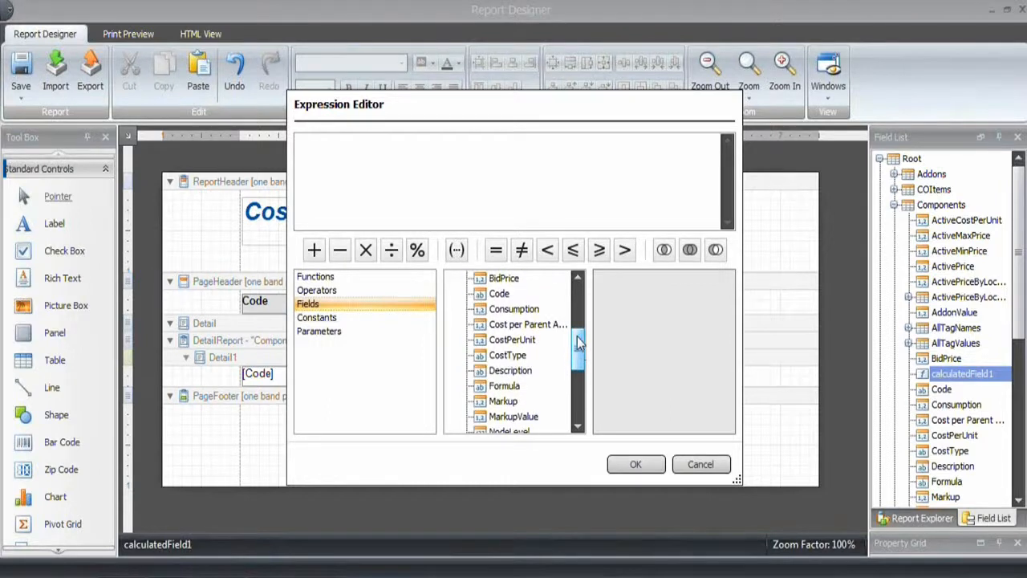
scroll(577, 340, up, 1)
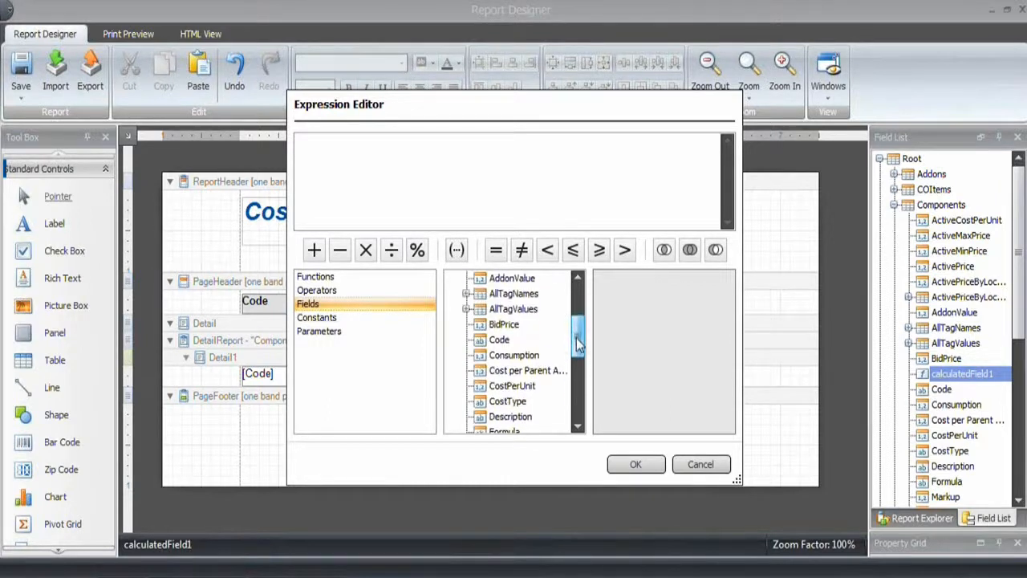
scroll(579, 343, up, 3)
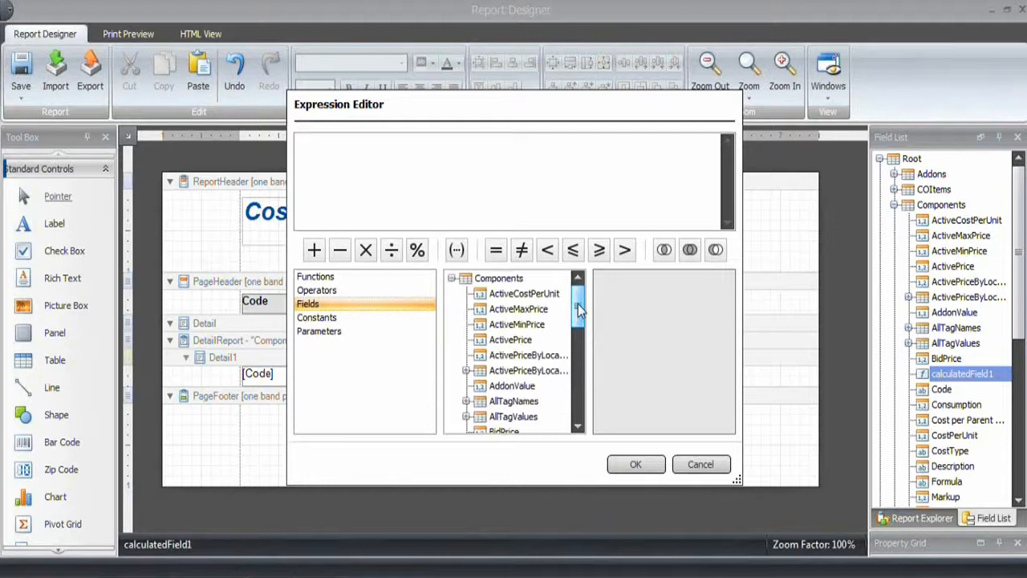
double_click(520, 340)
click(391, 249)
drag(583, 313, 579, 391)
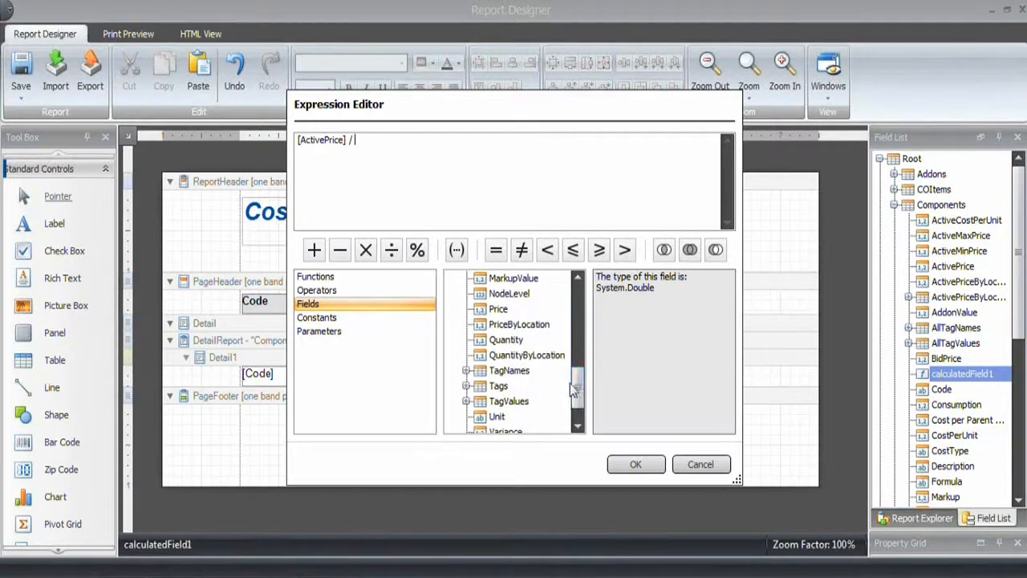
double_click(513, 341)
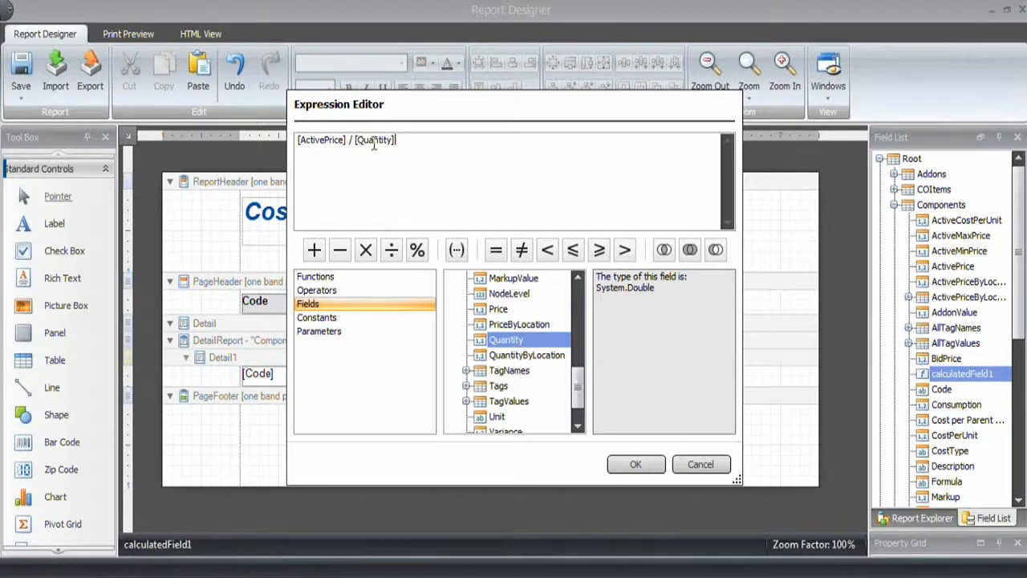
click(638, 465)
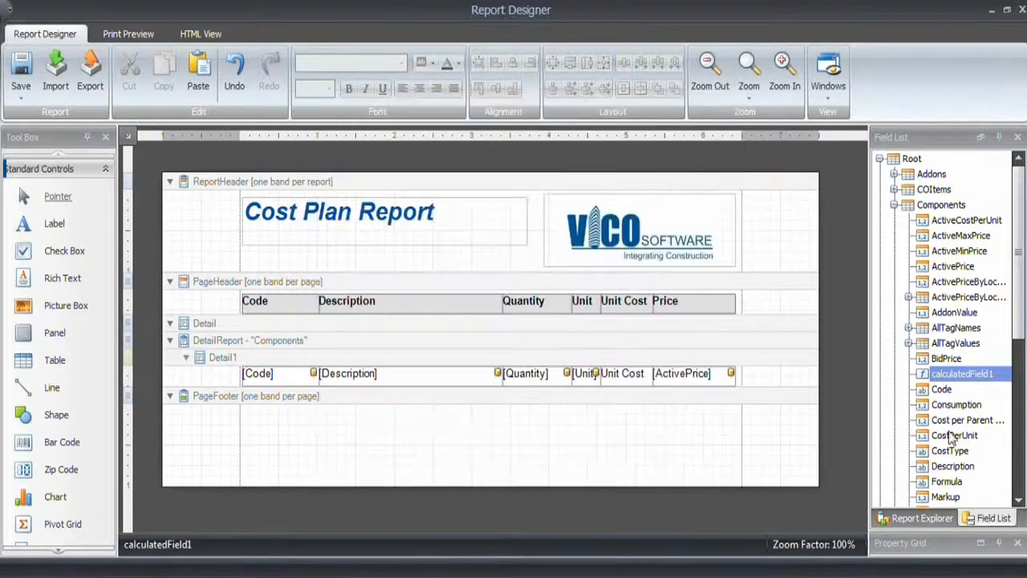
drag(965, 375, 630, 375)
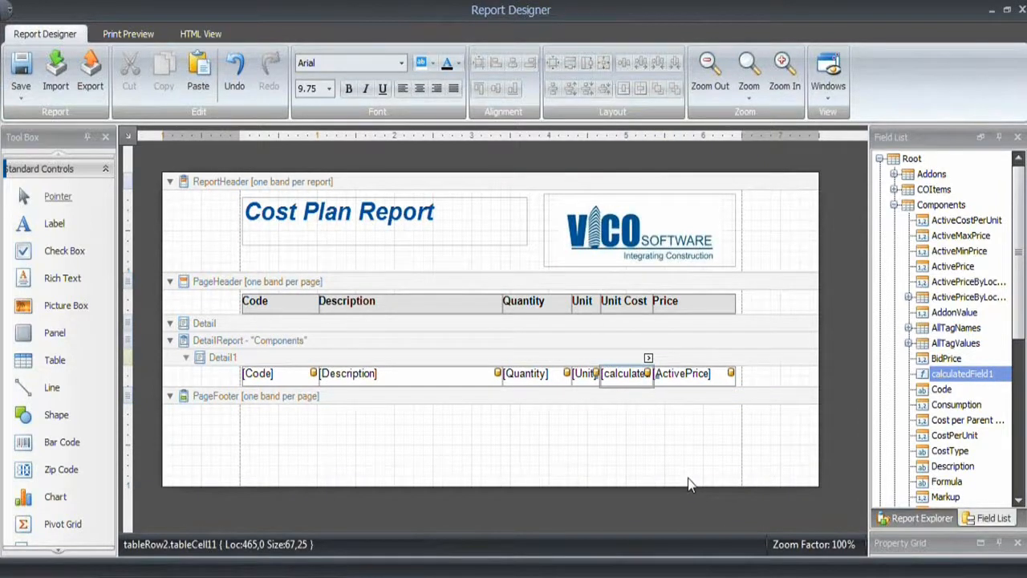
Step: Give the Detail1 table's Quantity cell the Number format string n2
click(531, 378)
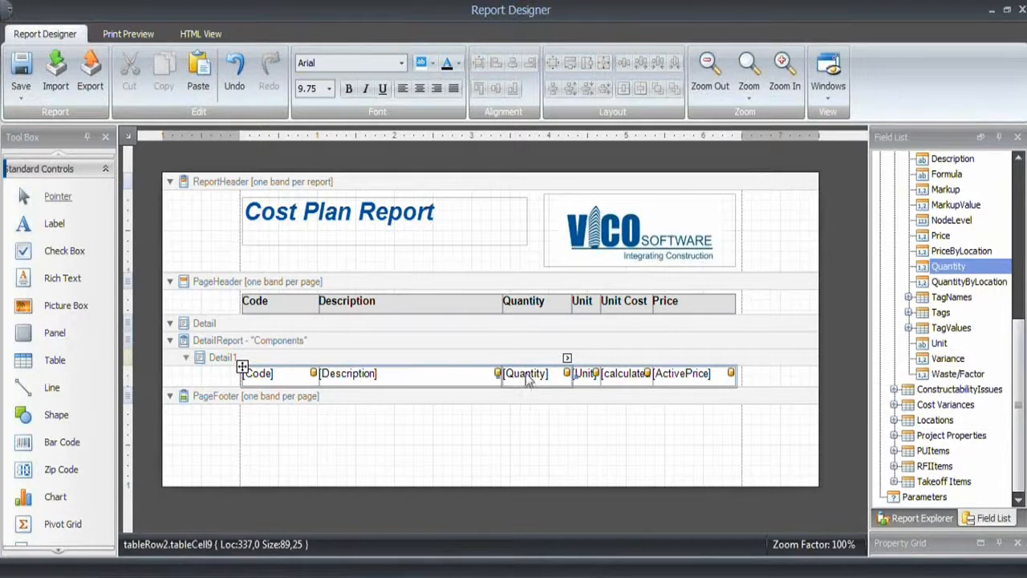
click(568, 358)
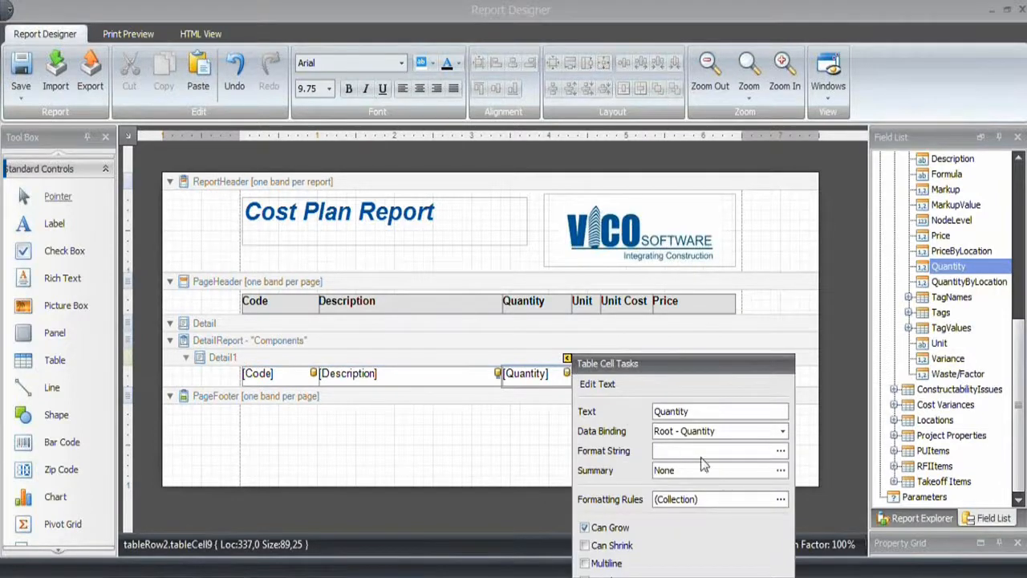
click(780, 451)
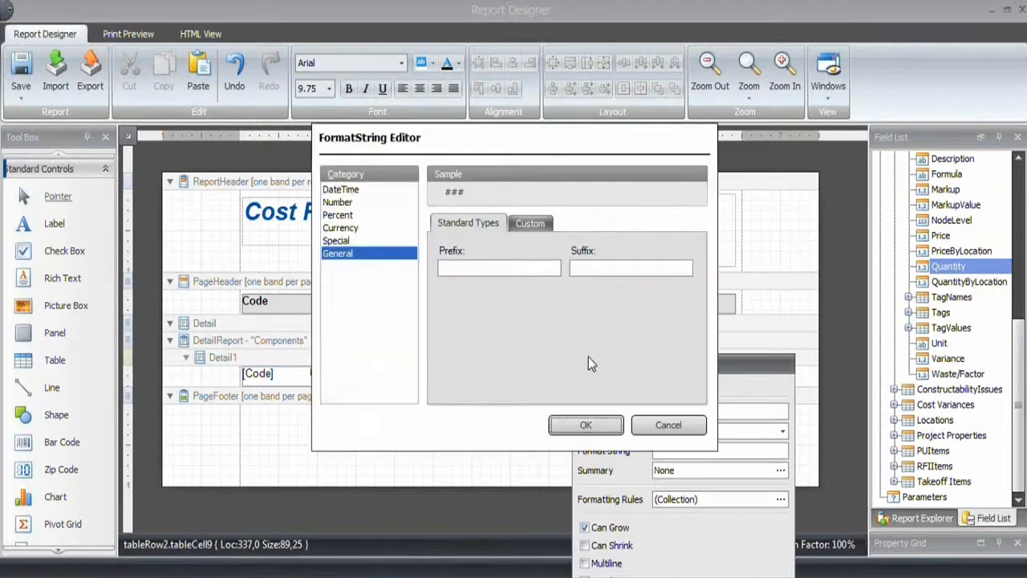
click(348, 203)
click(444, 328)
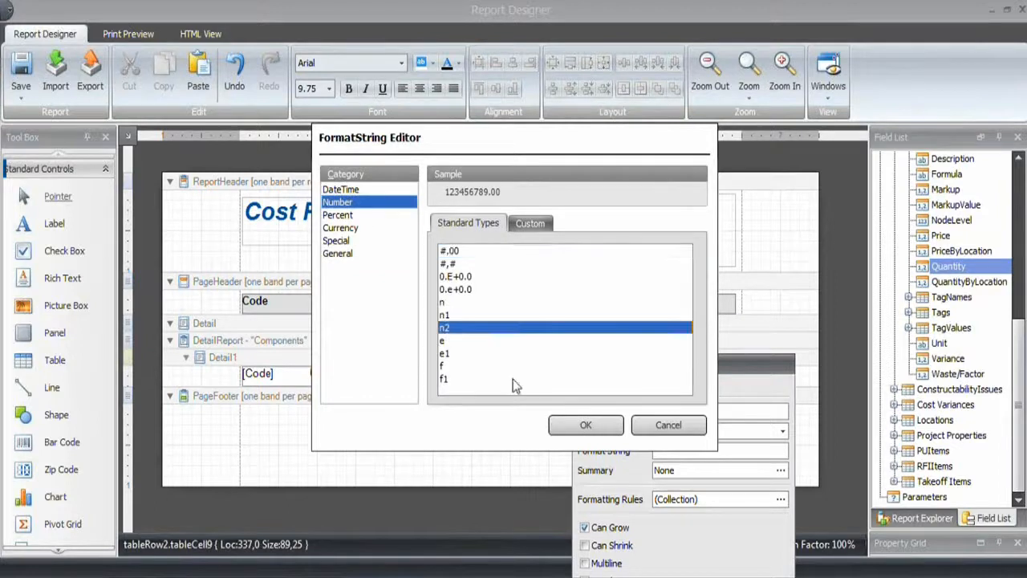
click(584, 427)
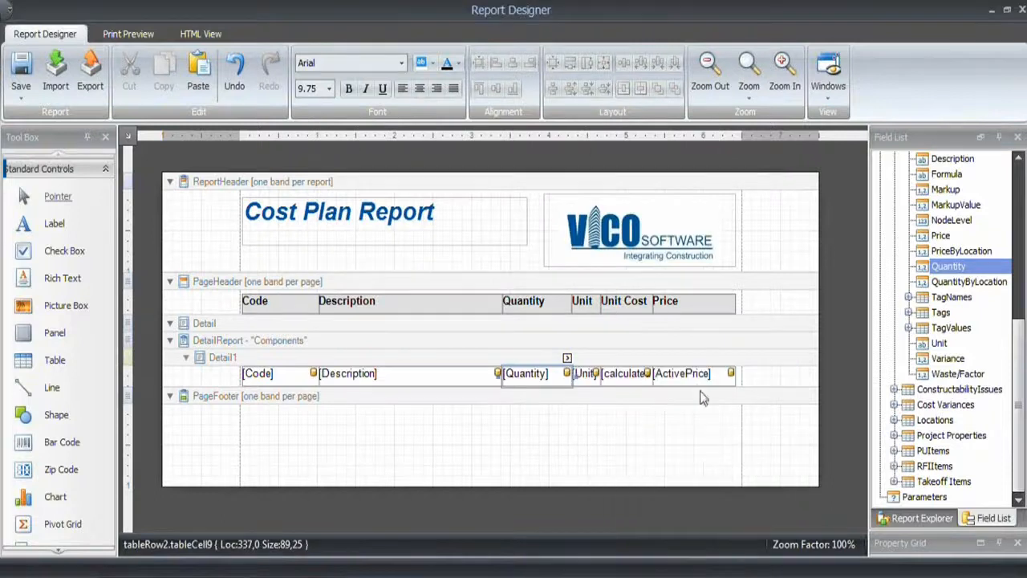
Step: Give the Detail1 table's Price cell the Number format string #,#
click(693, 377)
click(730, 358)
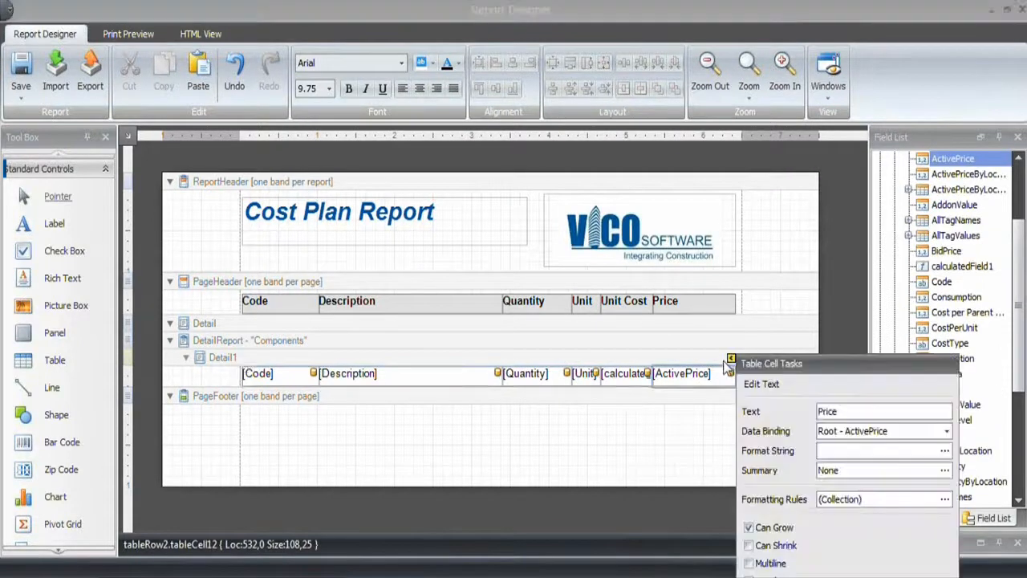
click(944, 450)
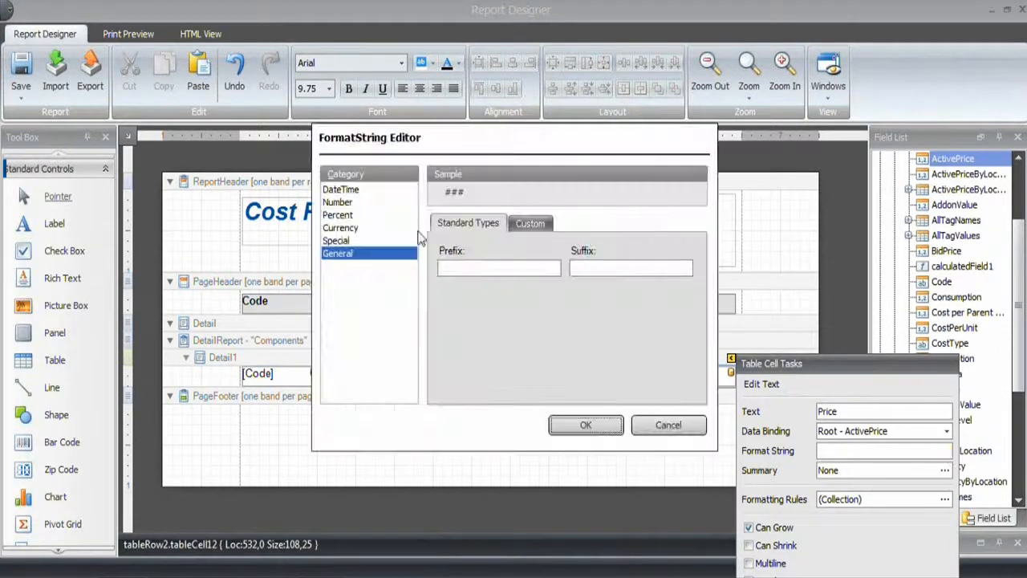
click(356, 206)
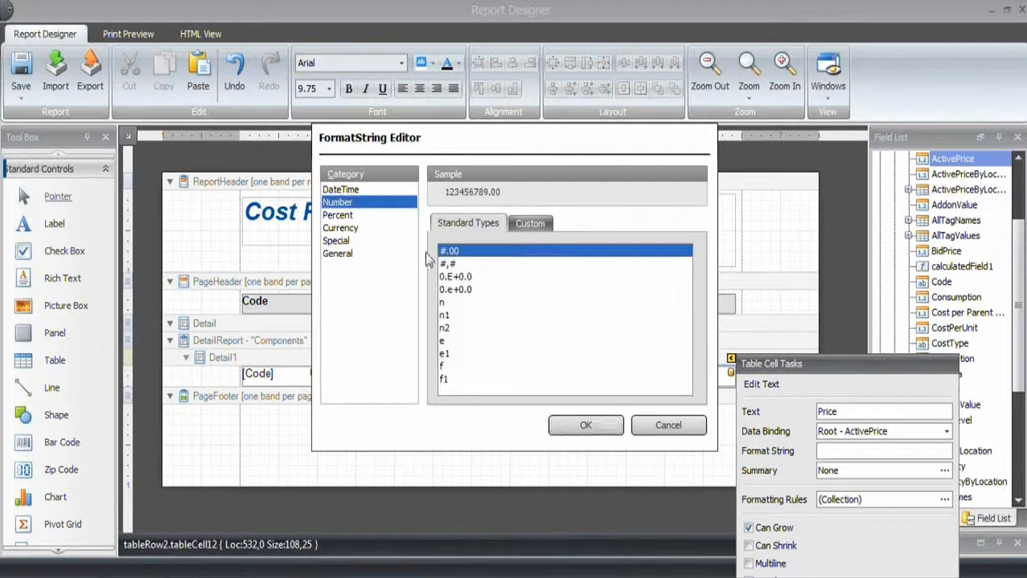
click(448, 305)
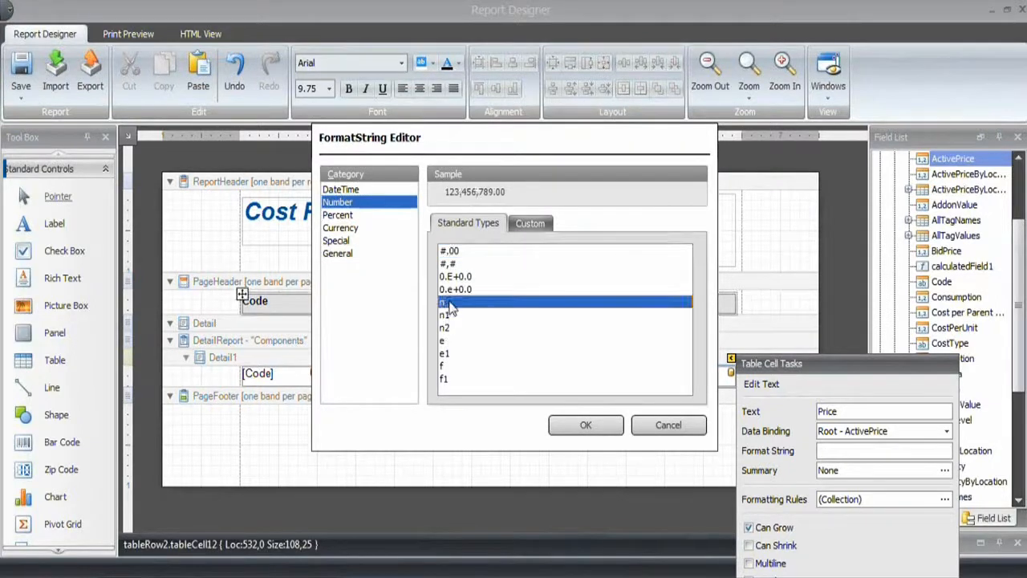
click(449, 315)
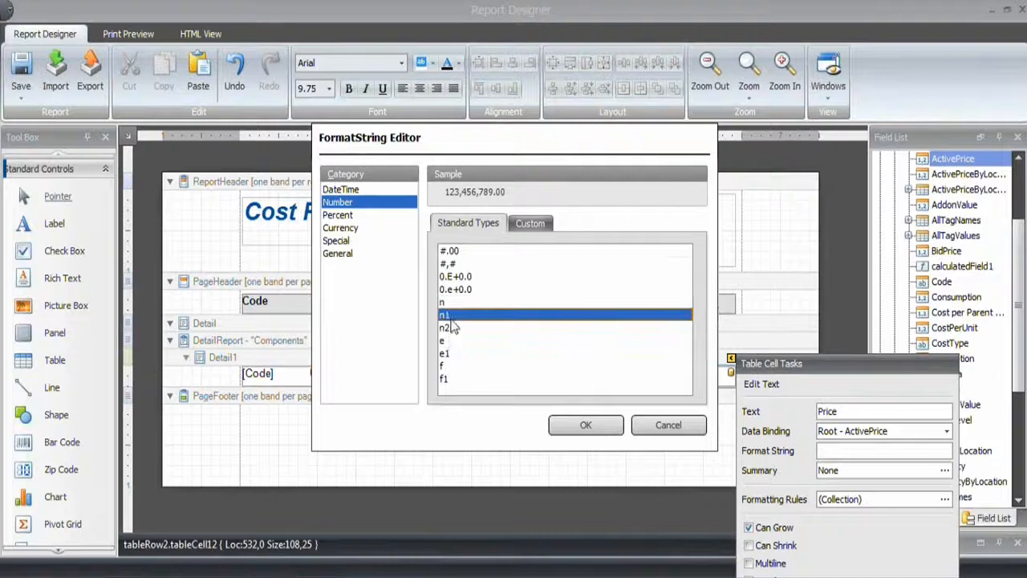
click(461, 265)
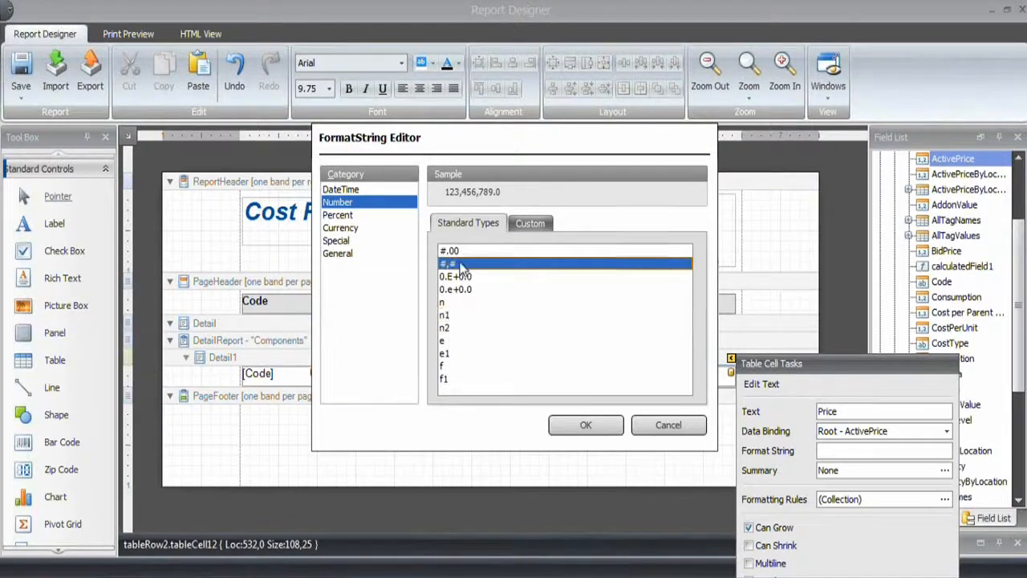
click(594, 425)
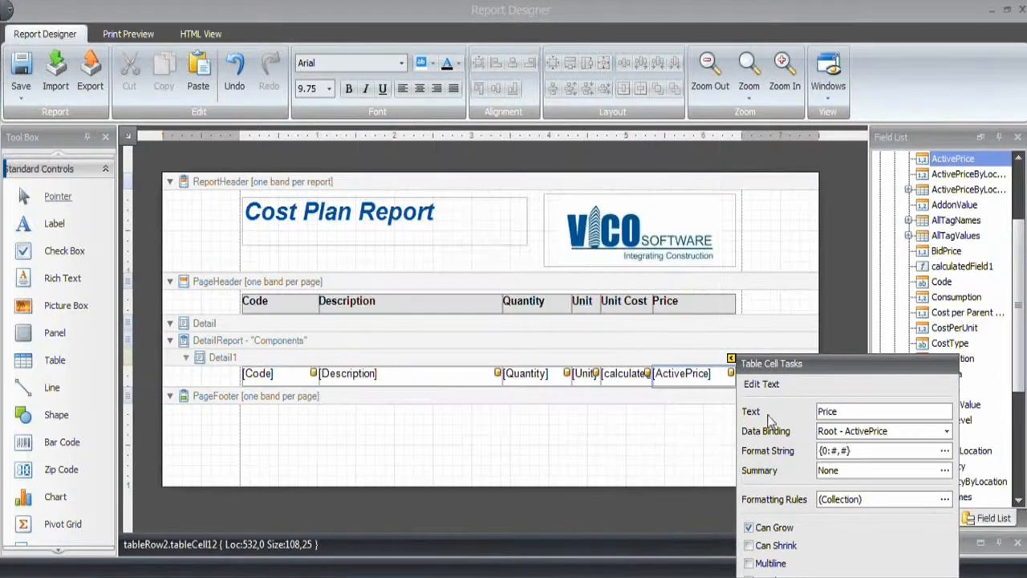
click(732, 358)
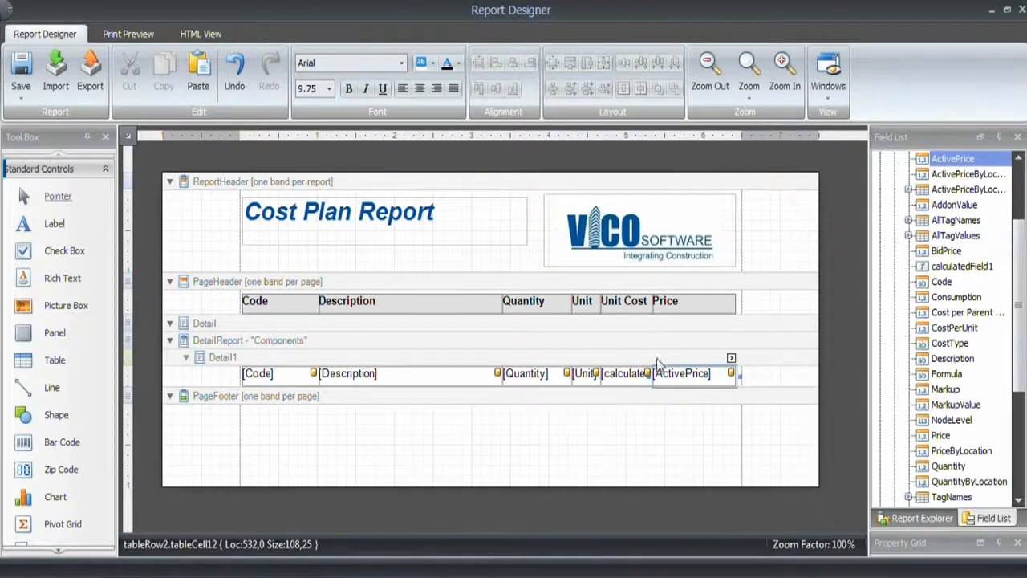
Step: Right-align the text of the Price and Quantity cells in the Detail1 table
click(437, 88)
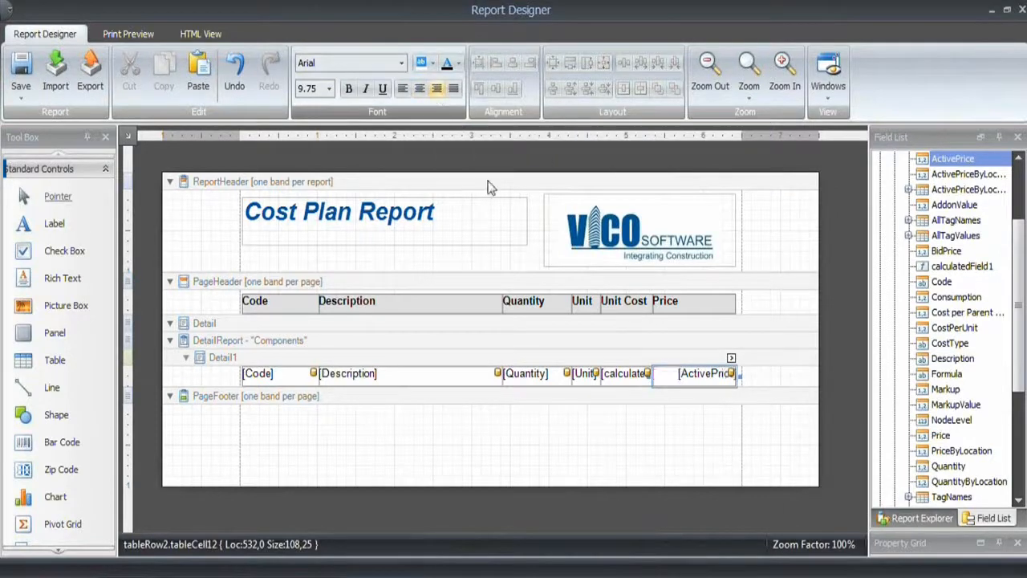
click(532, 377)
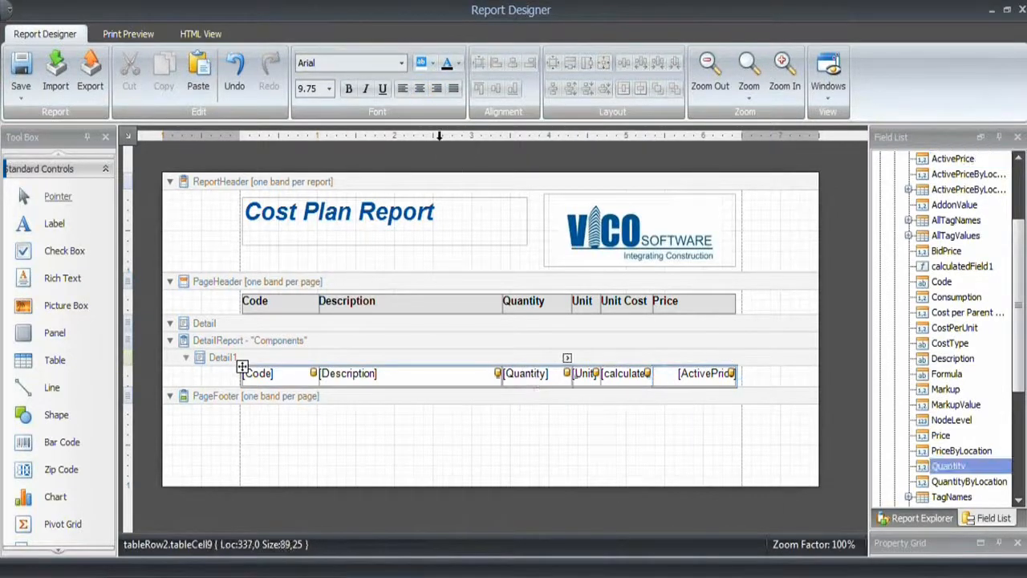
click(437, 88)
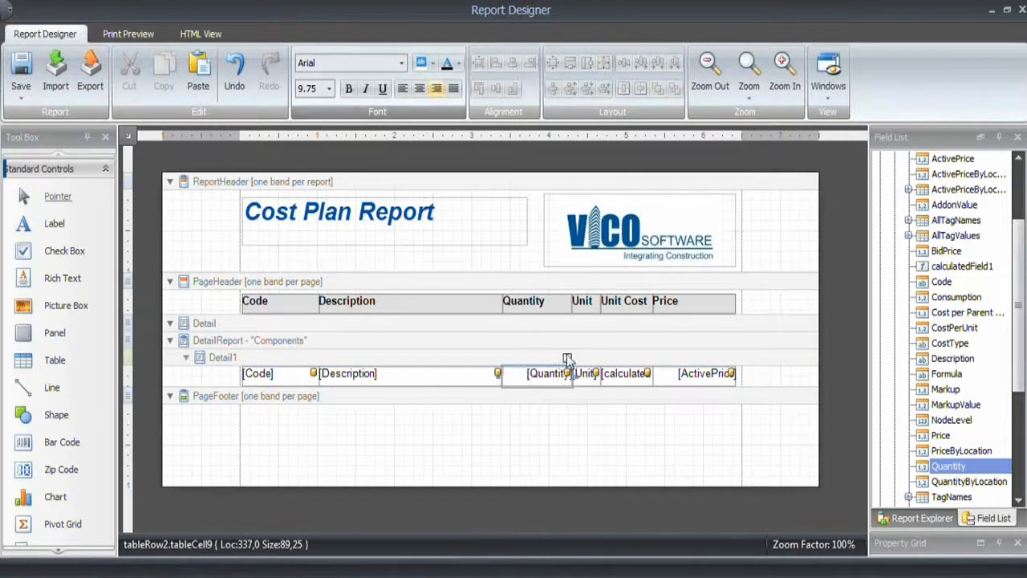
Step: Place a Page Info control of about 61 by 34 near the upper middle of the PageFooter band
click(444, 443)
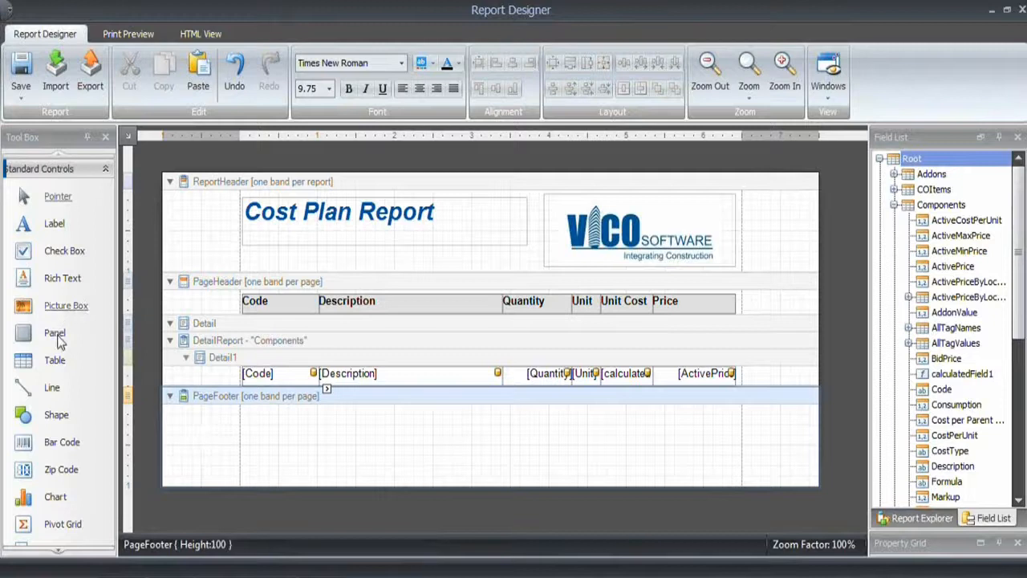
click(62, 551)
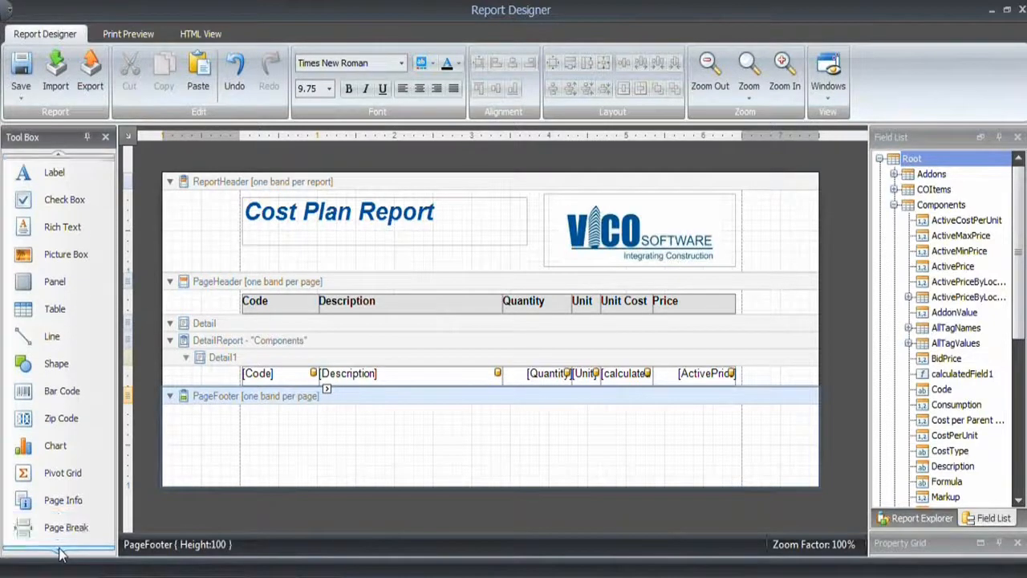
click(63, 551)
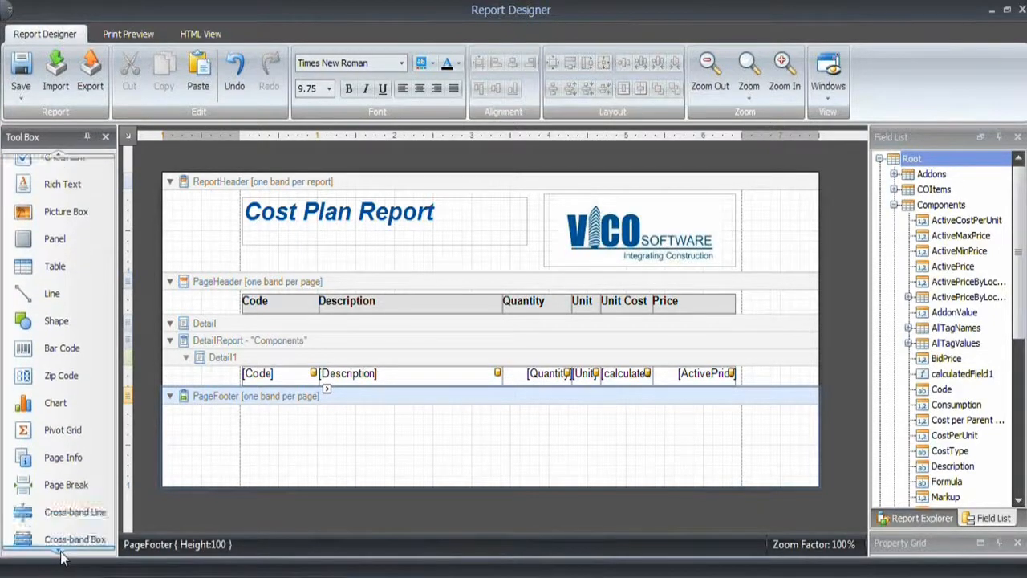
drag(54, 442, 534, 446)
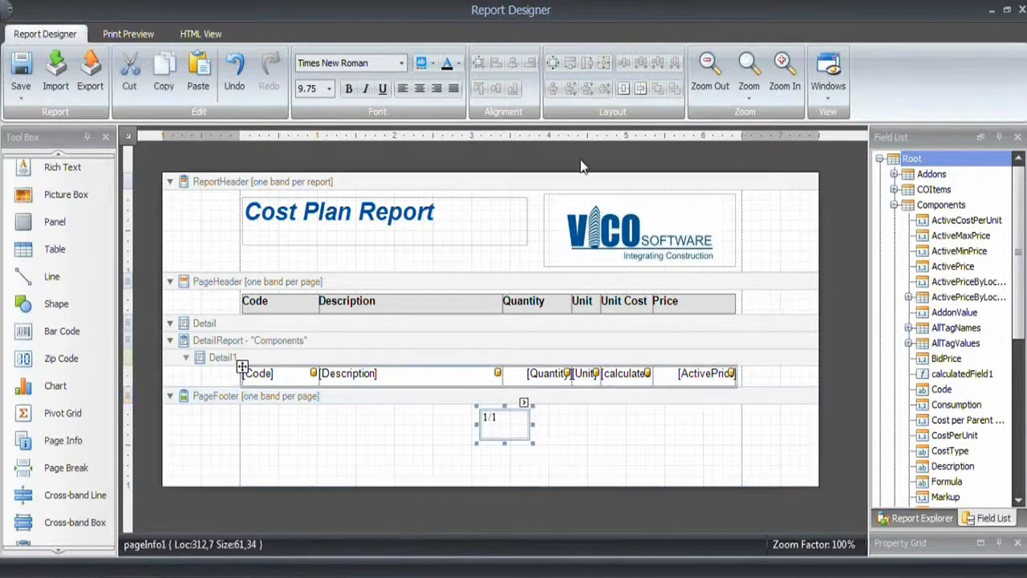
Step: Center the page number text within its control and center the Page Info control horizontally in the PageFooter band
click(420, 88)
click(624, 88)
click(589, 434)
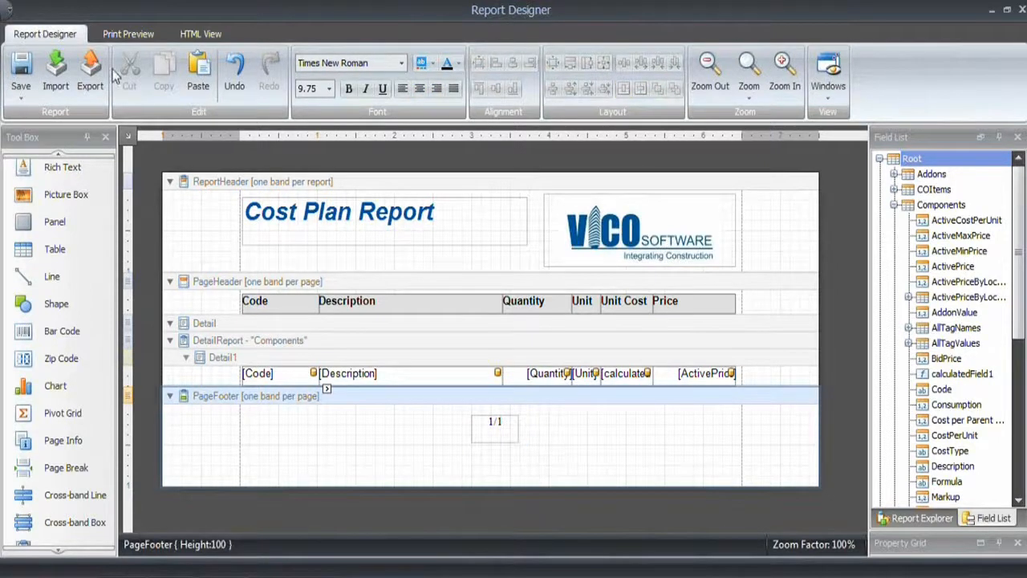
Step: Preview the report and check page 1 from the title and number formatting down to the page number footer
click(132, 36)
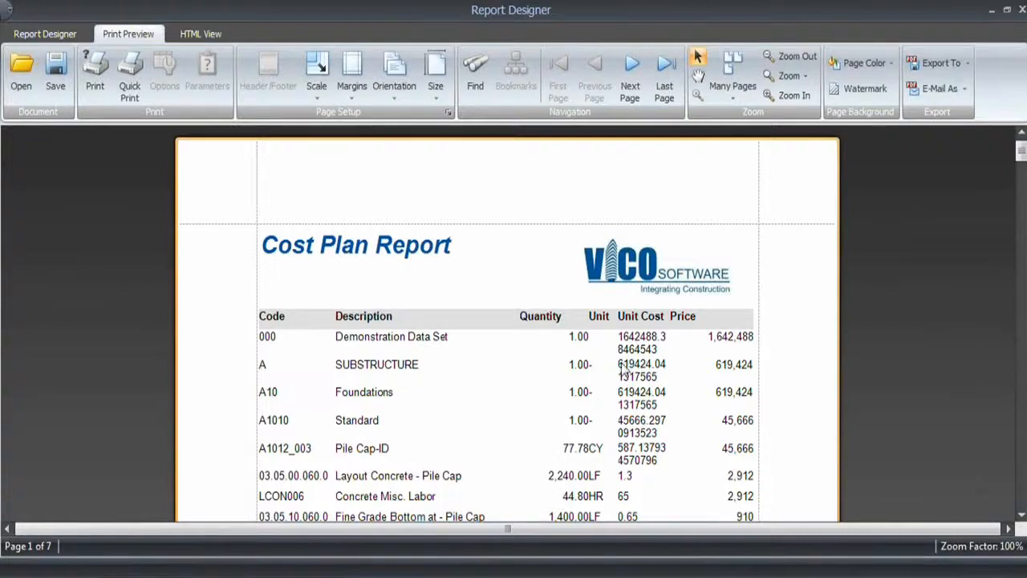
scroll(632, 361, down, 2)
scroll(622, 377, down, 4)
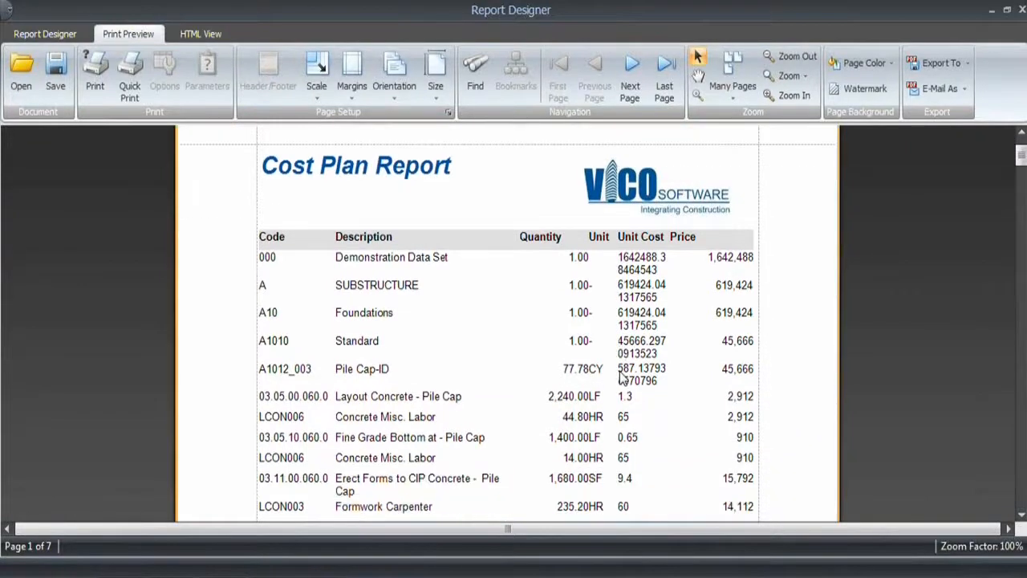
scroll(452, 341, down, 15)
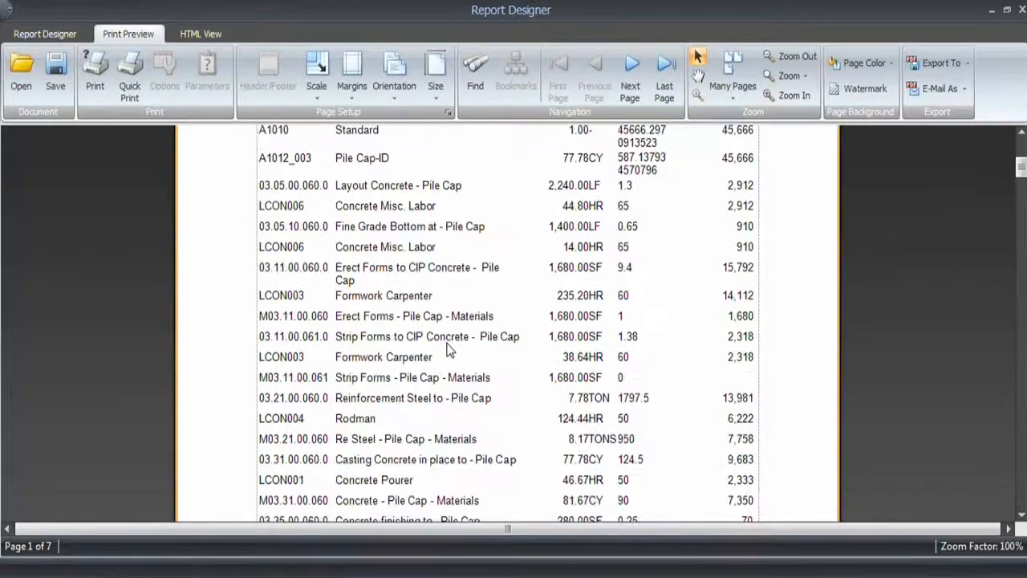
scroll(404, 296, up, 2)
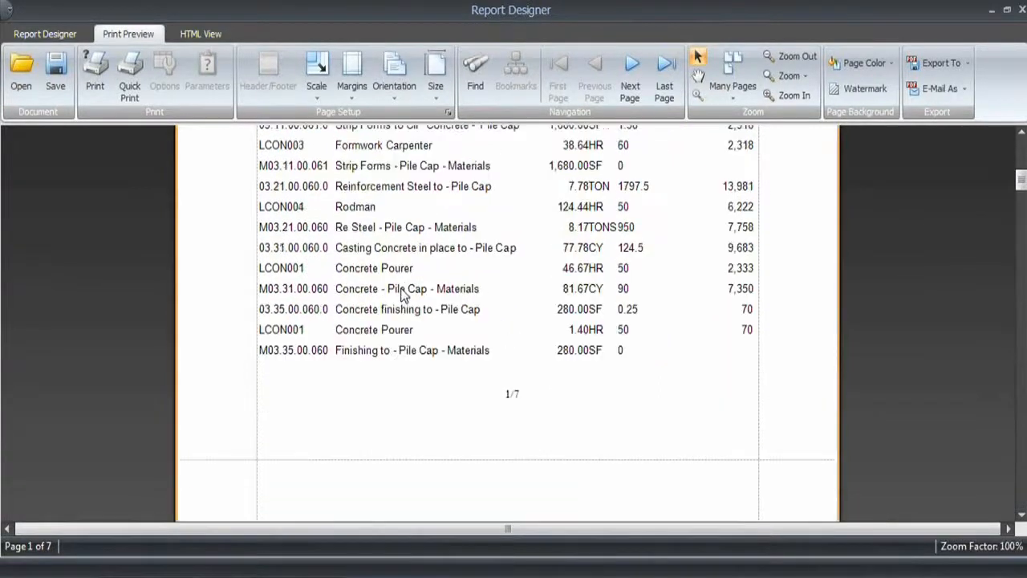
scroll(401, 294, up, 13)
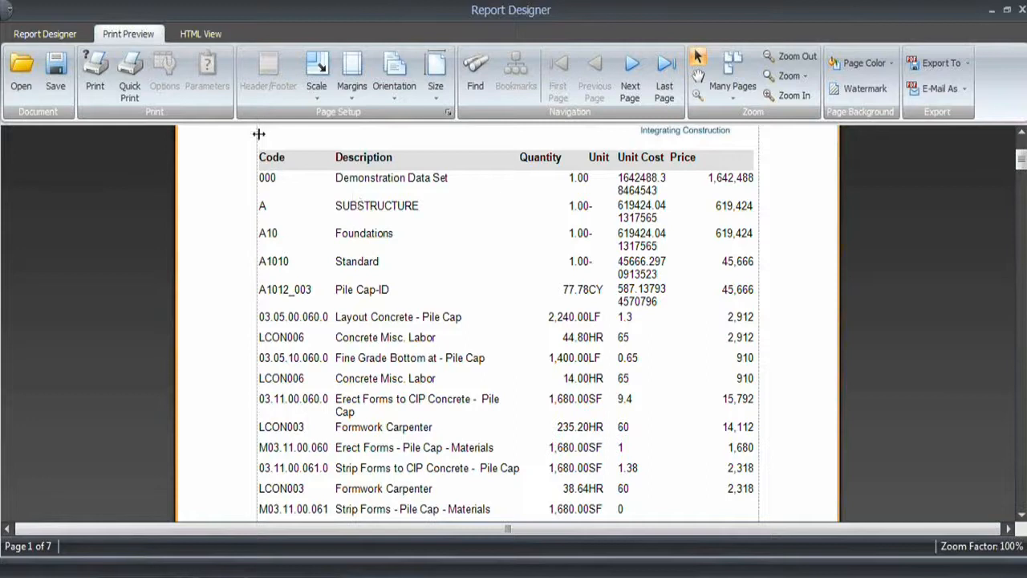
Step: Give the Detail1 table's Unit Cost cell the Number format string n2 and right-align its text
click(63, 33)
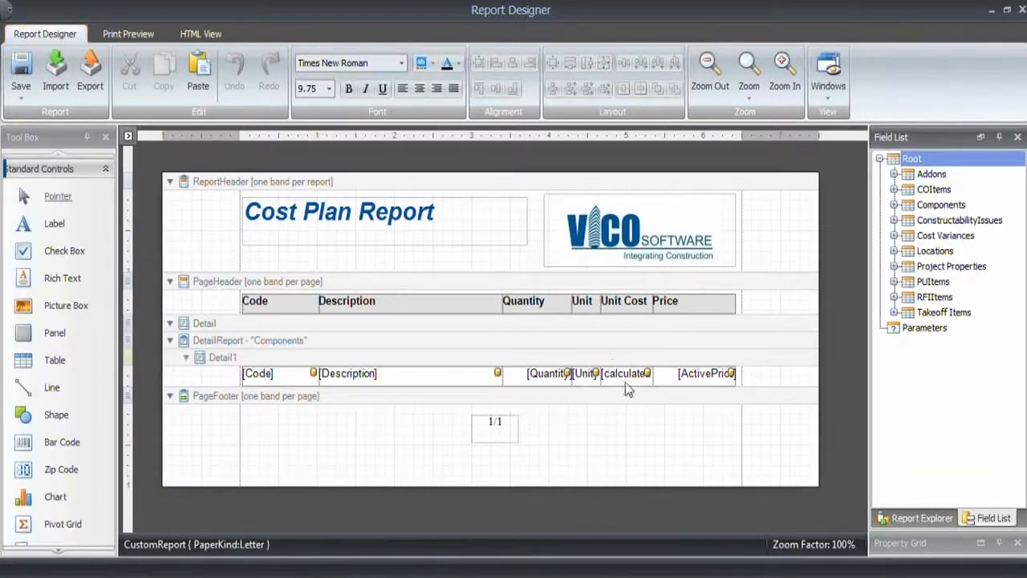
click(628, 378)
click(648, 358)
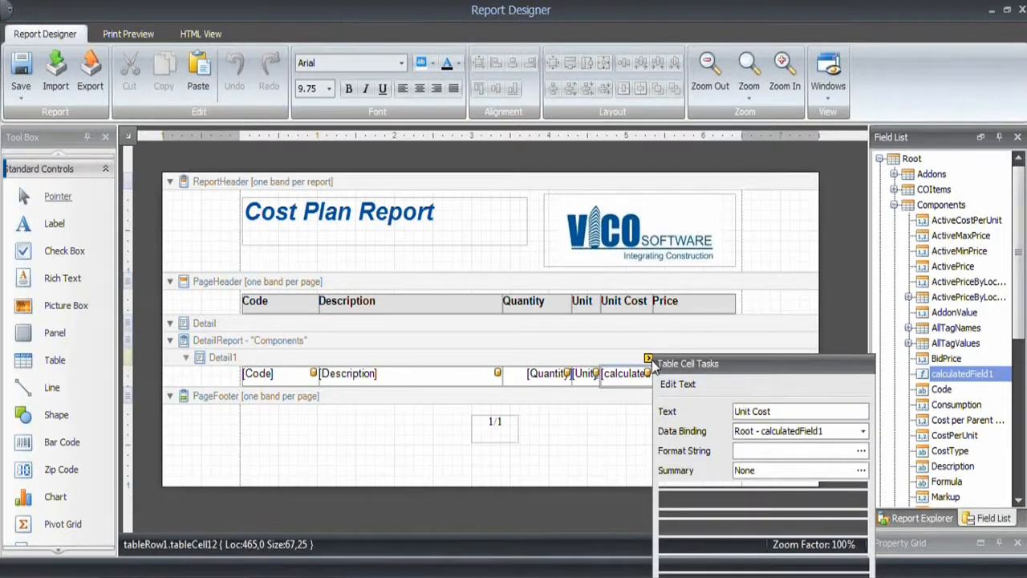
click(861, 450)
click(351, 203)
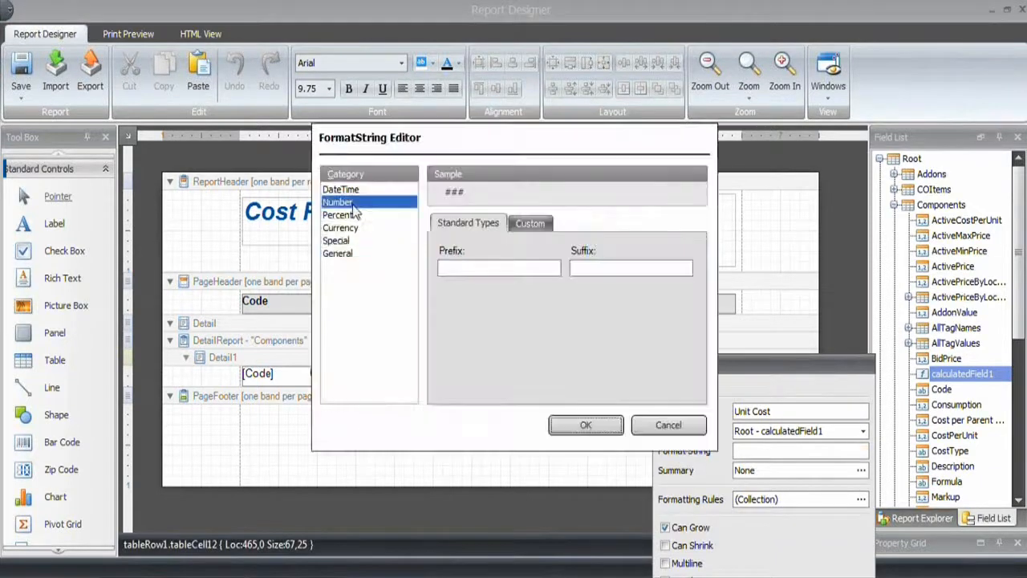
click(459, 328)
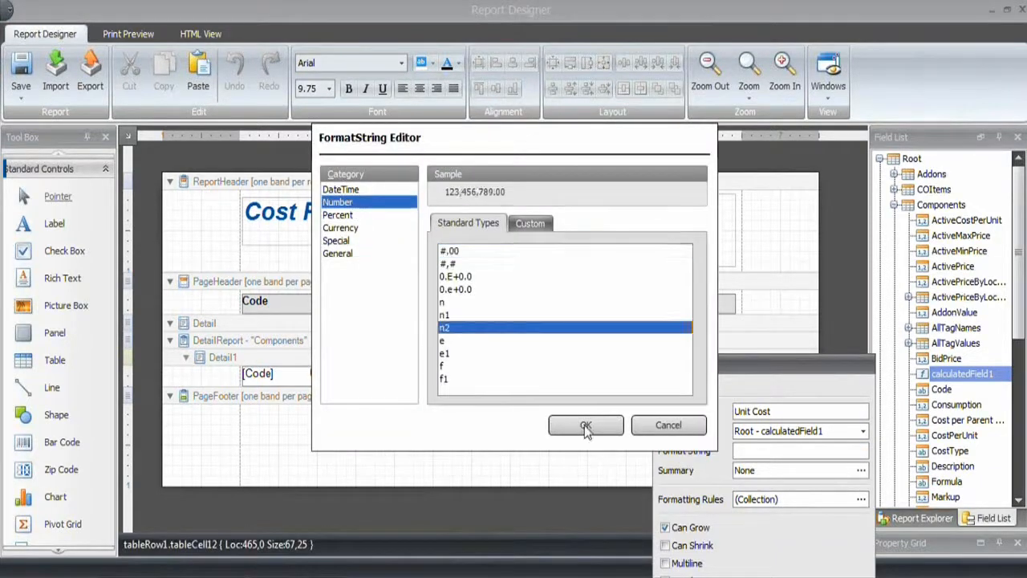
click(585, 424)
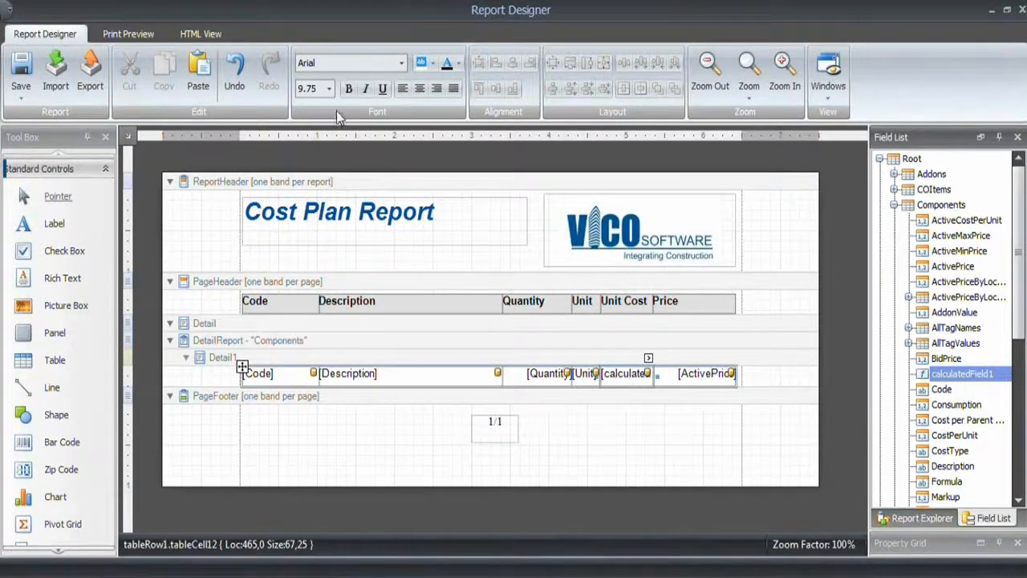
click(437, 90)
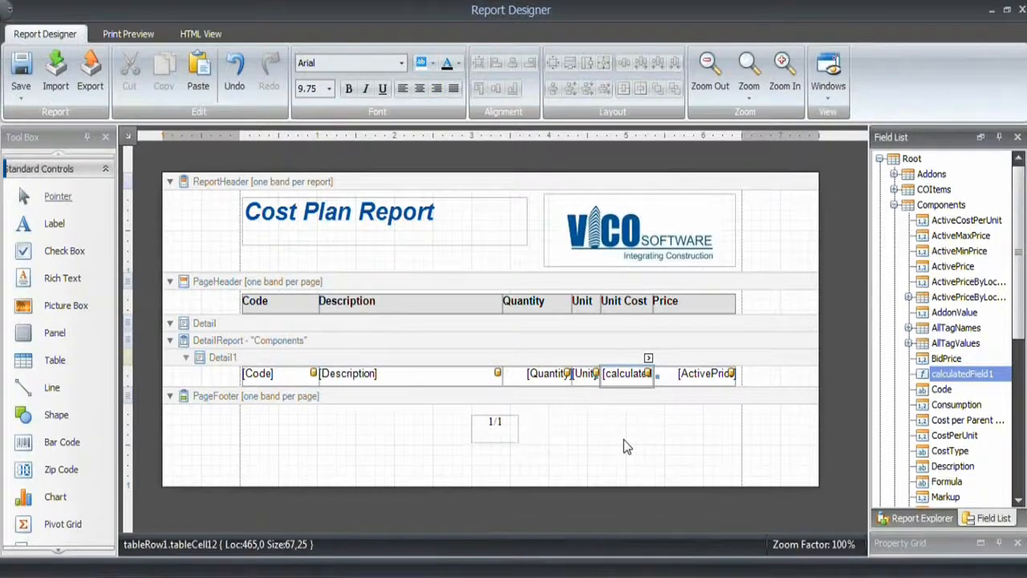
Step: Open the rule sheet from the "Components" DetailReport band's formatting rules and add a first rule
click(285, 341)
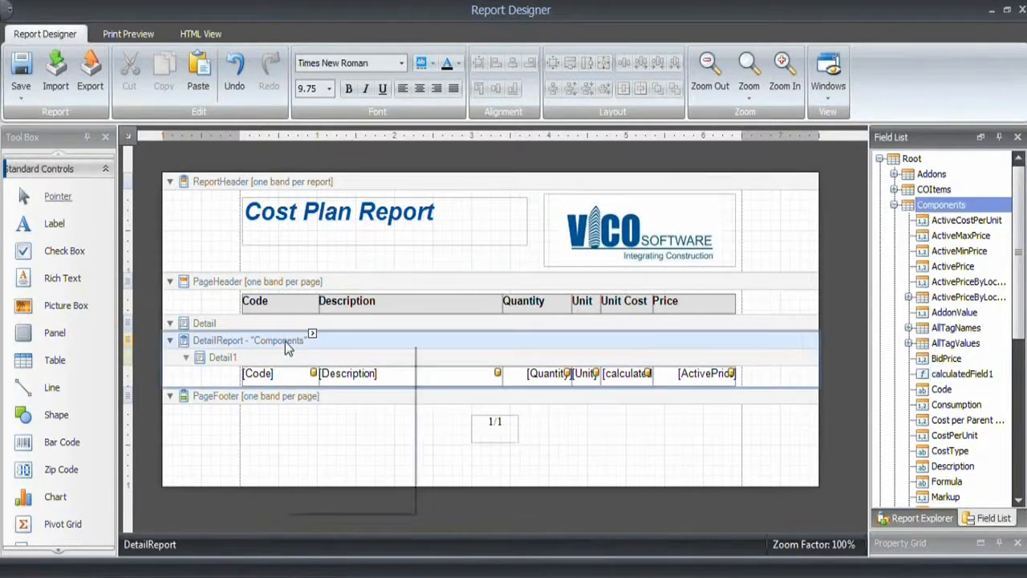
right_click(285, 341)
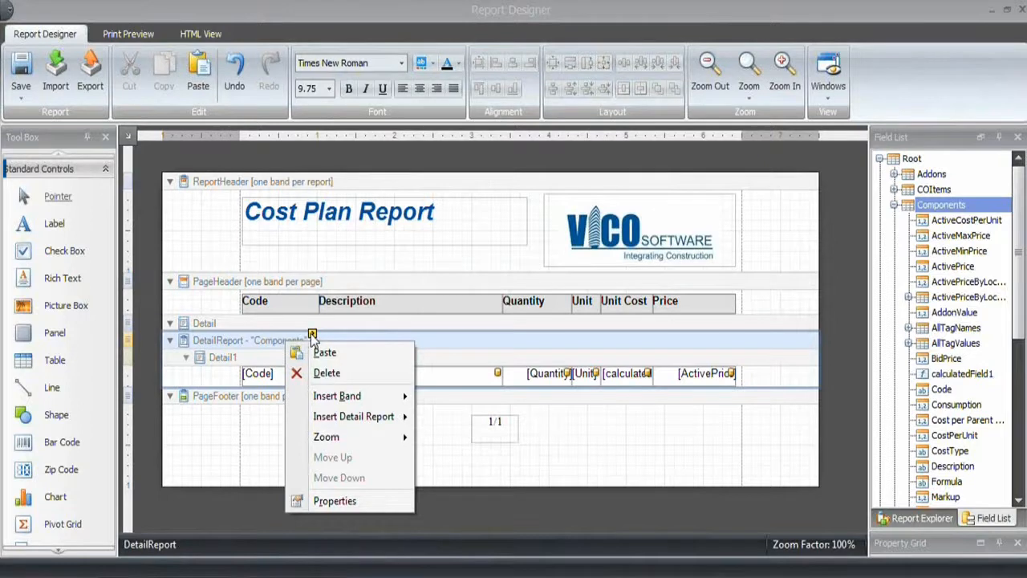
click(312, 333)
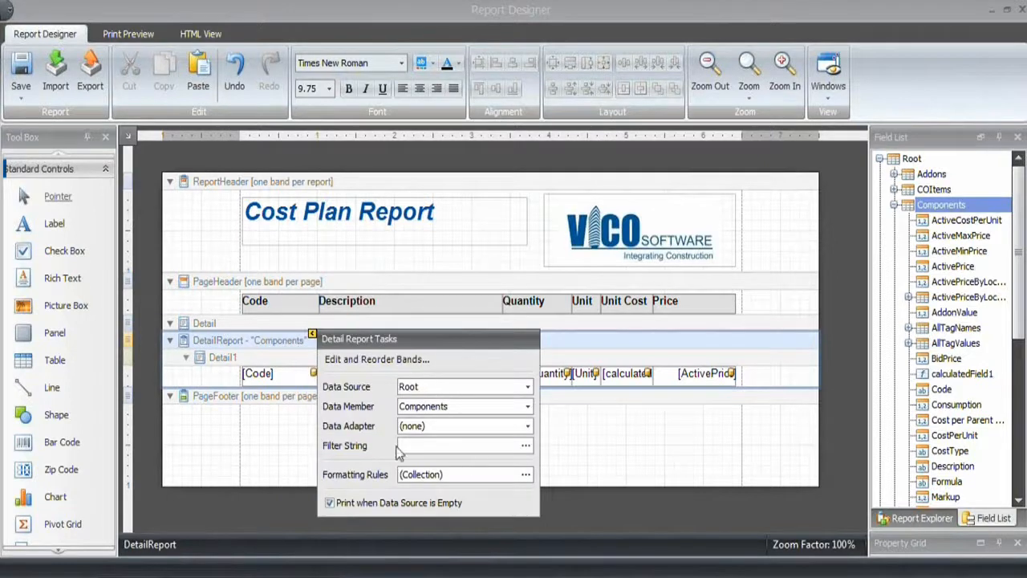
click(526, 476)
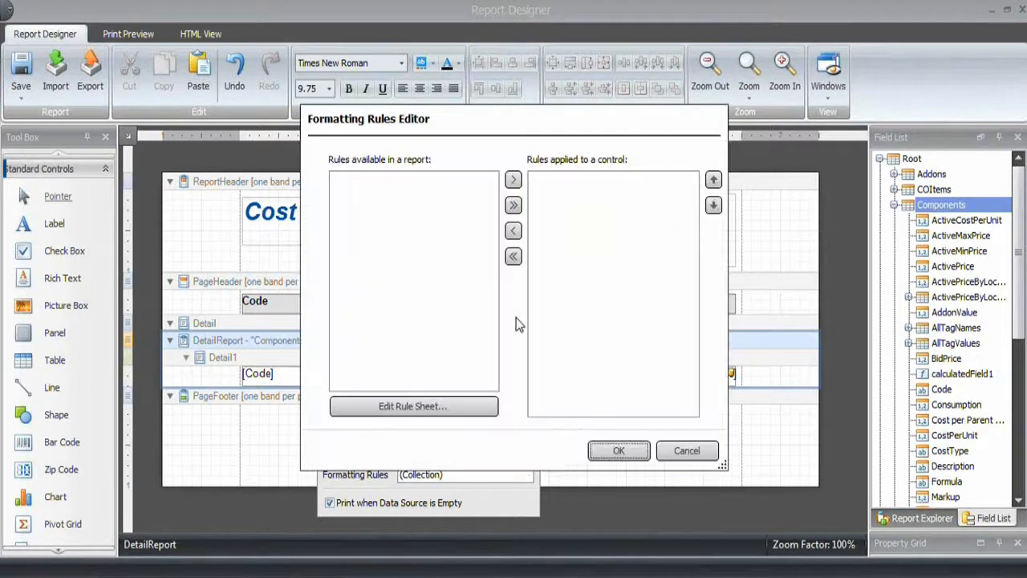
click(439, 406)
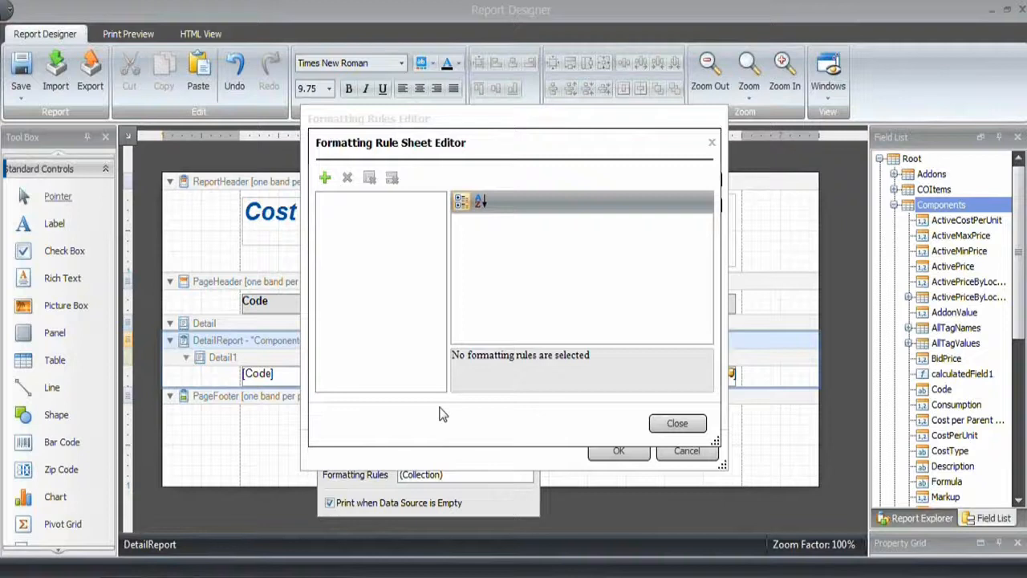
click(325, 178)
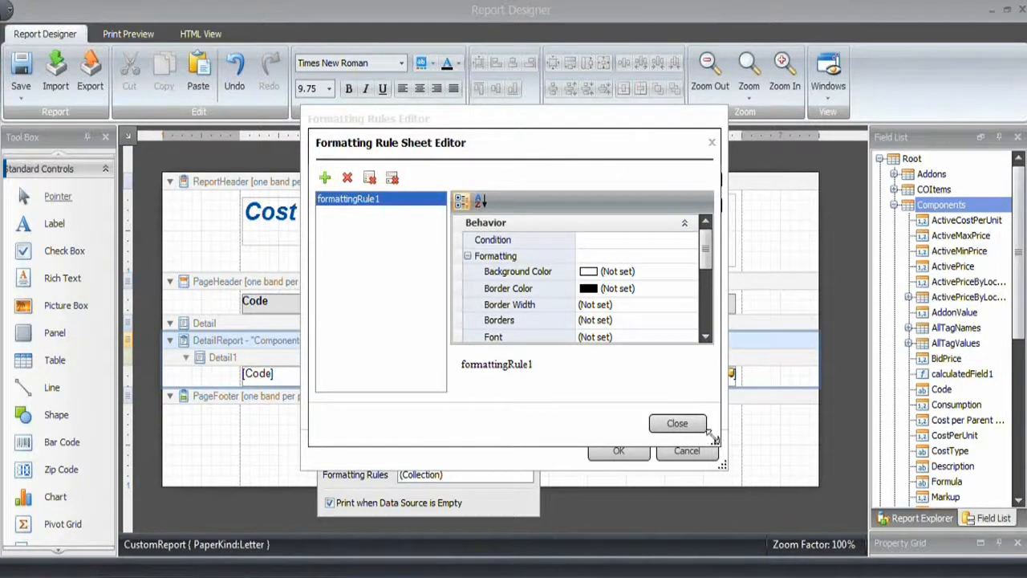
Step: Enlarge the Formatting Rule Sheet Editor and set the first rule's Data Member to Components
drag(714, 440, 719, 557)
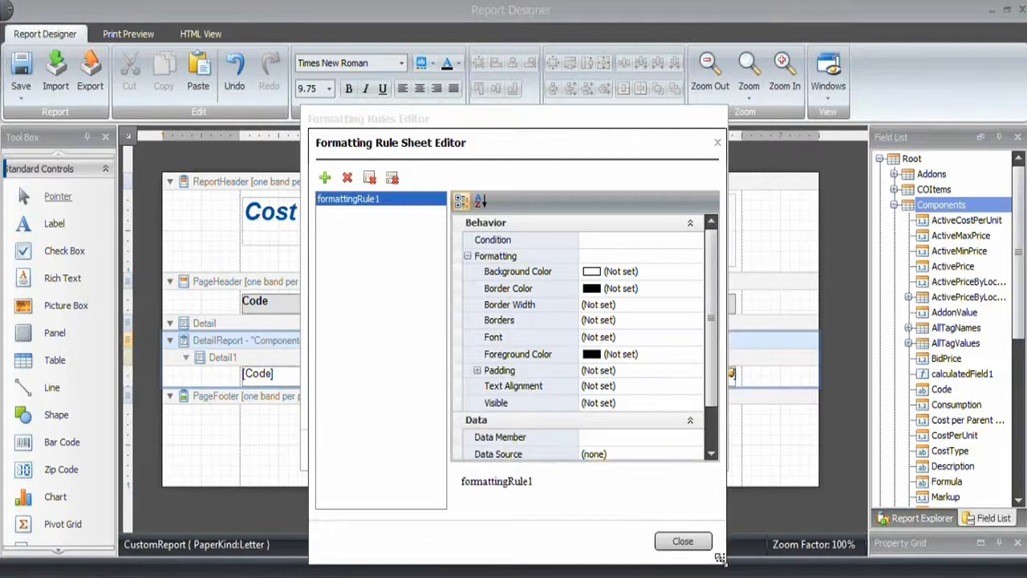
click(658, 437)
click(697, 437)
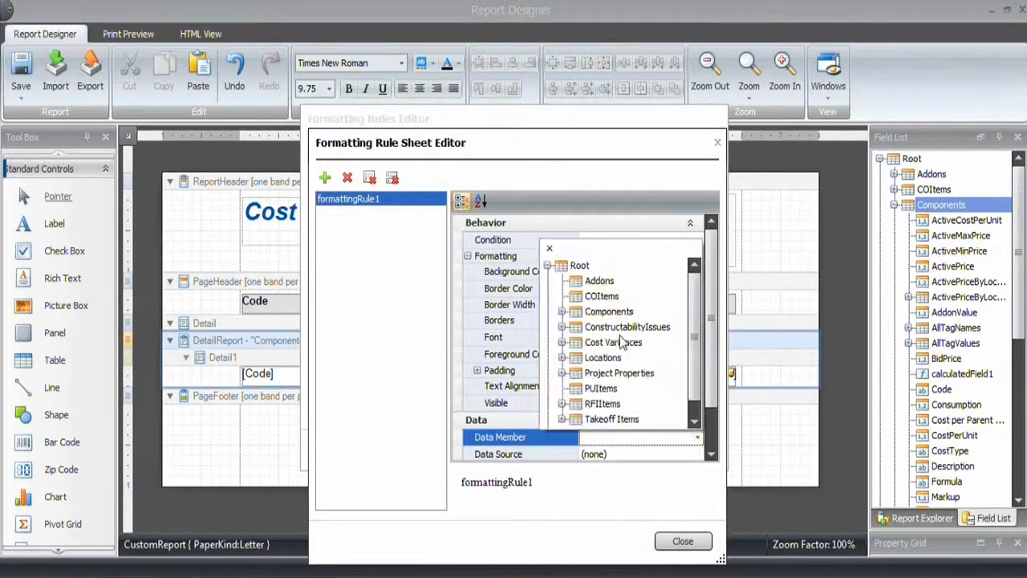
click(615, 312)
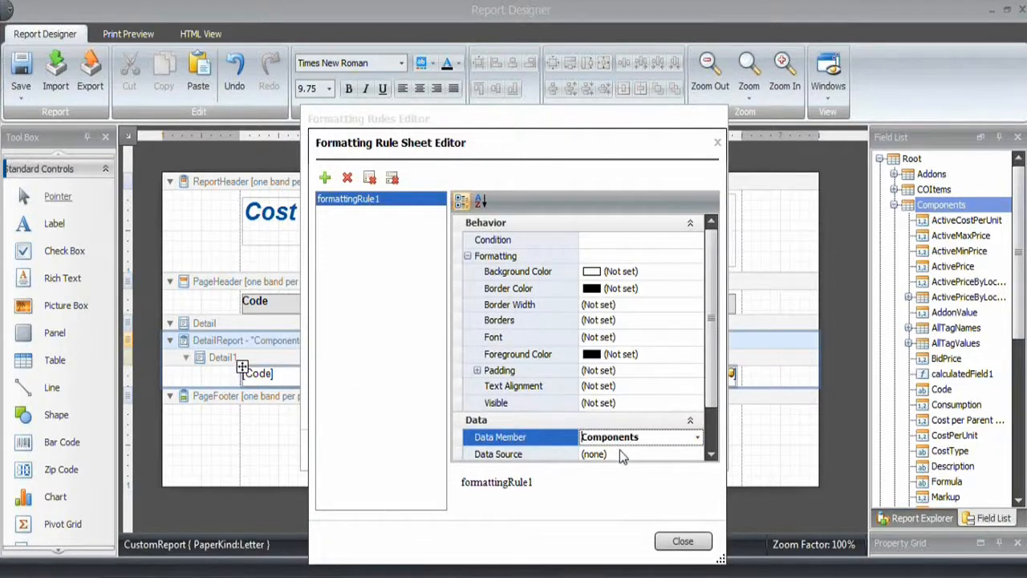
Step: Build the first rule's condition as [NodeLevel] == 1 using the NodeLevel field in the Condition Editor
click(597, 241)
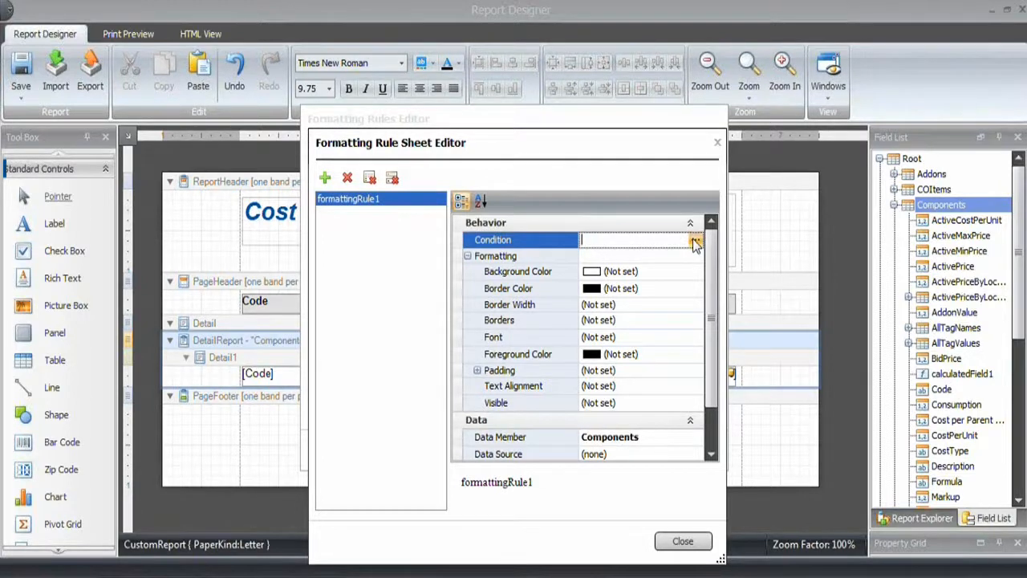
click(695, 242)
click(319, 303)
drag(579, 309, 580, 363)
click(508, 385)
double_click(509, 385)
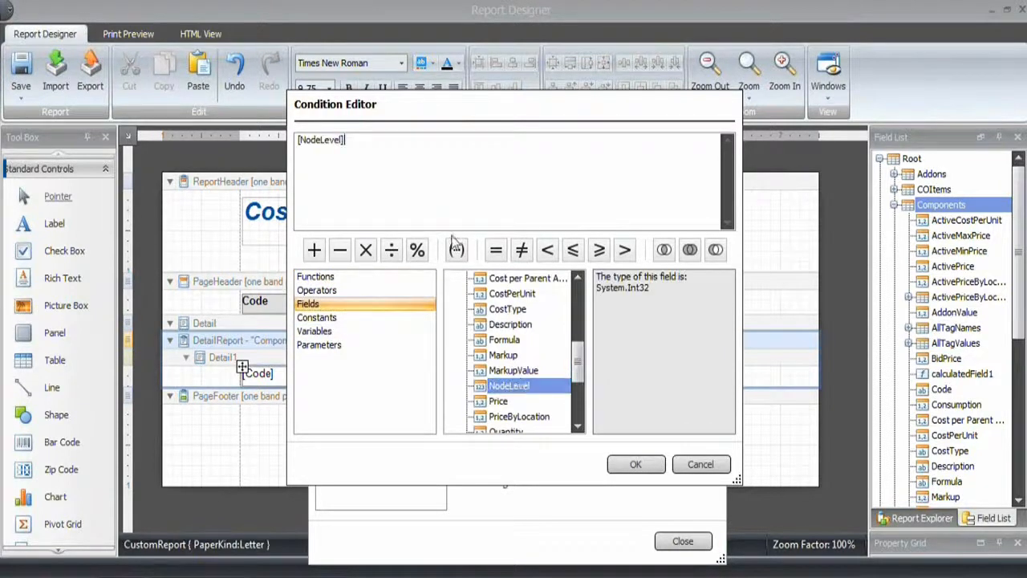
click(495, 250)
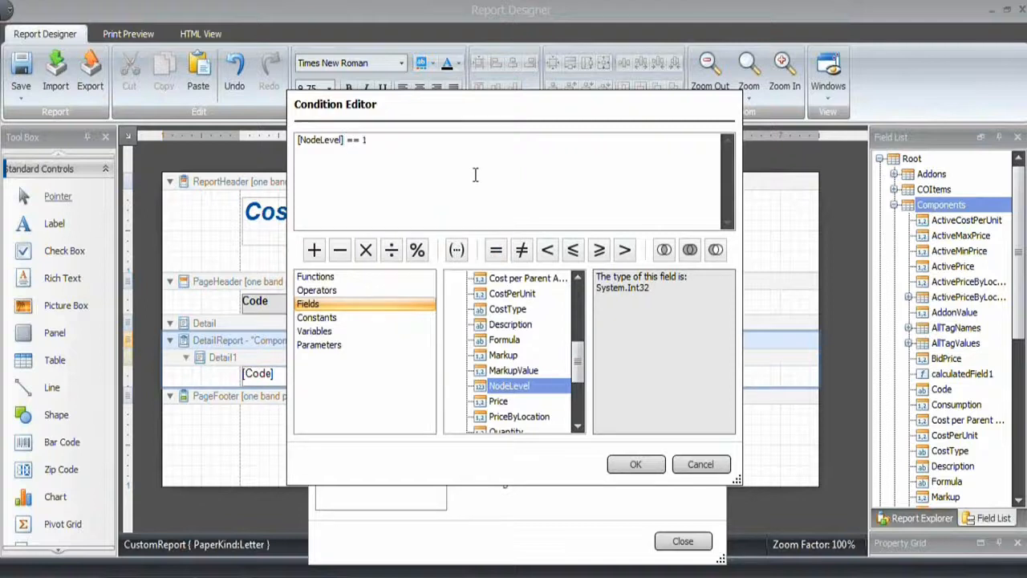
click(634, 468)
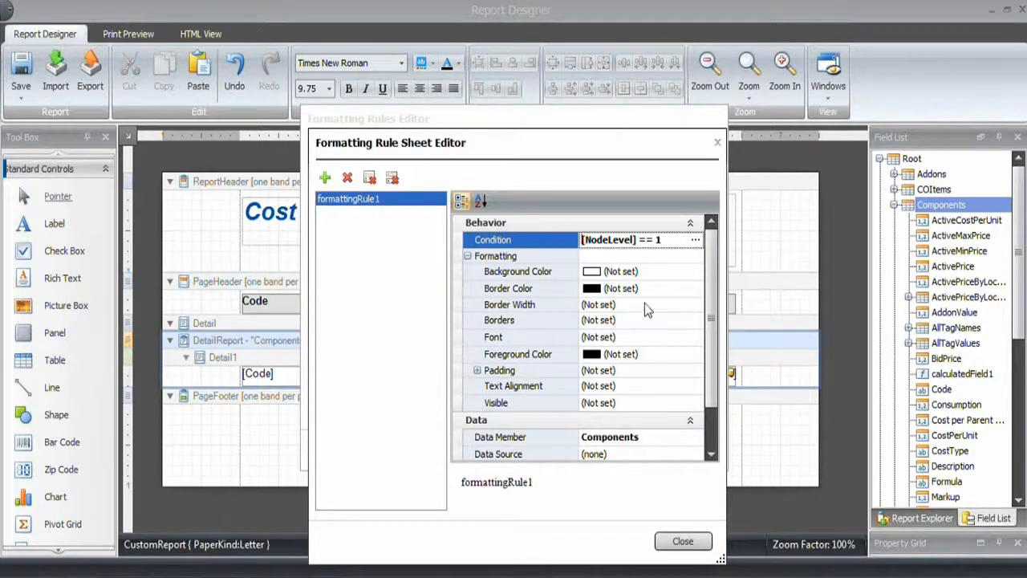
Step: Set the first rule's font to Times New Roman, Bold, size 14
click(639, 337)
click(693, 337)
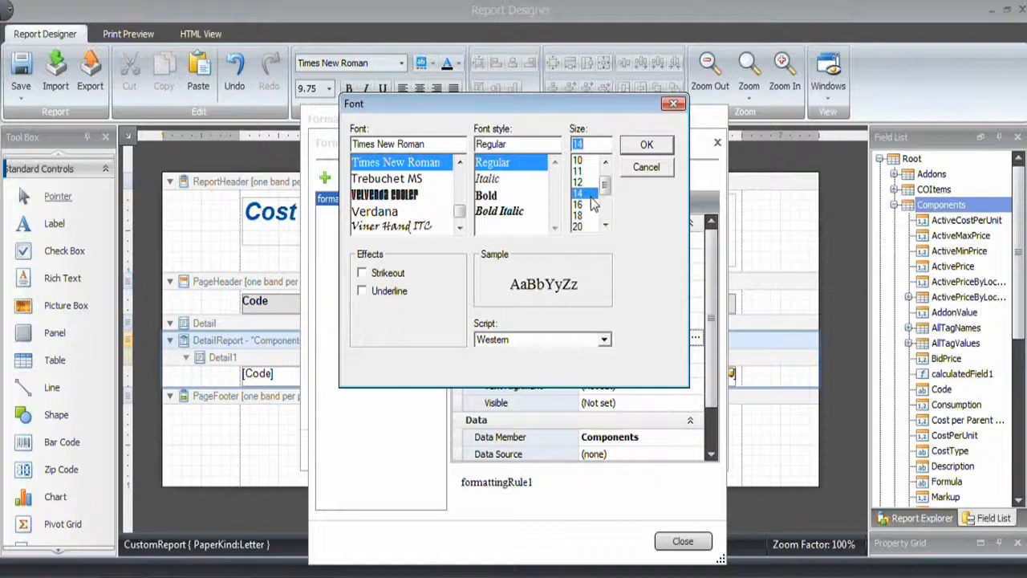
click(487, 198)
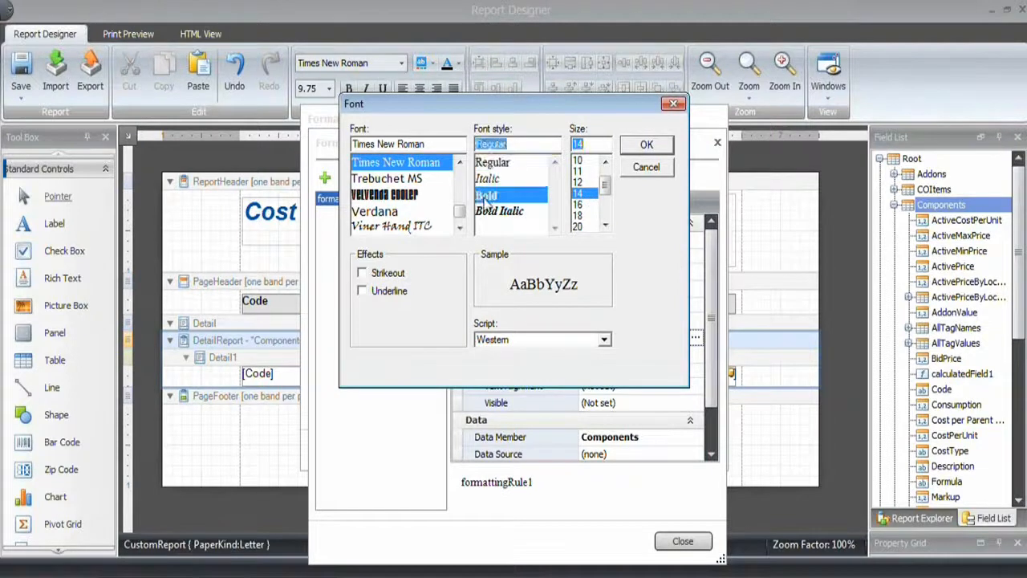
click(647, 144)
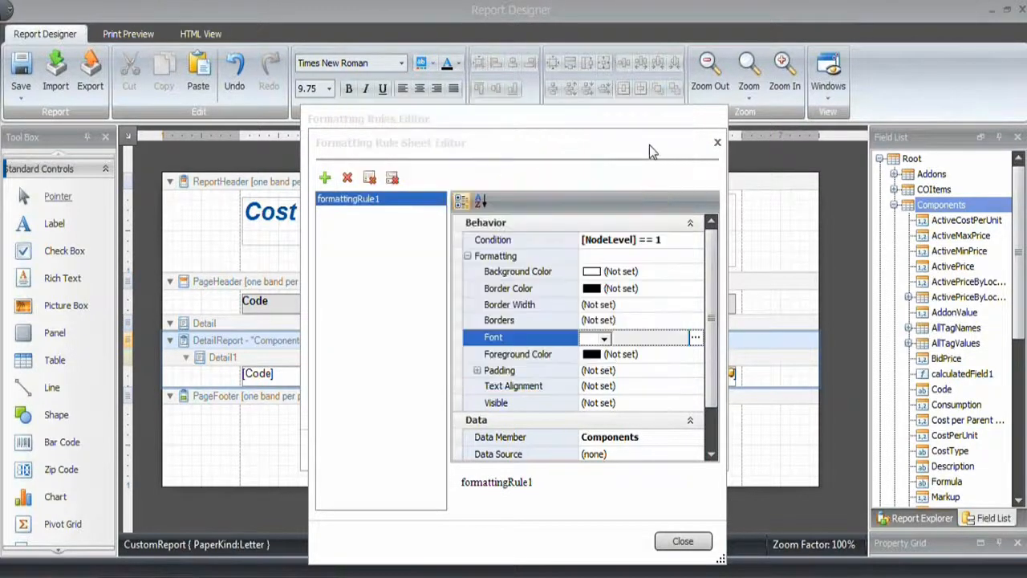
Step: Add a second formatting rule and set its Data Member to Components
click(325, 178)
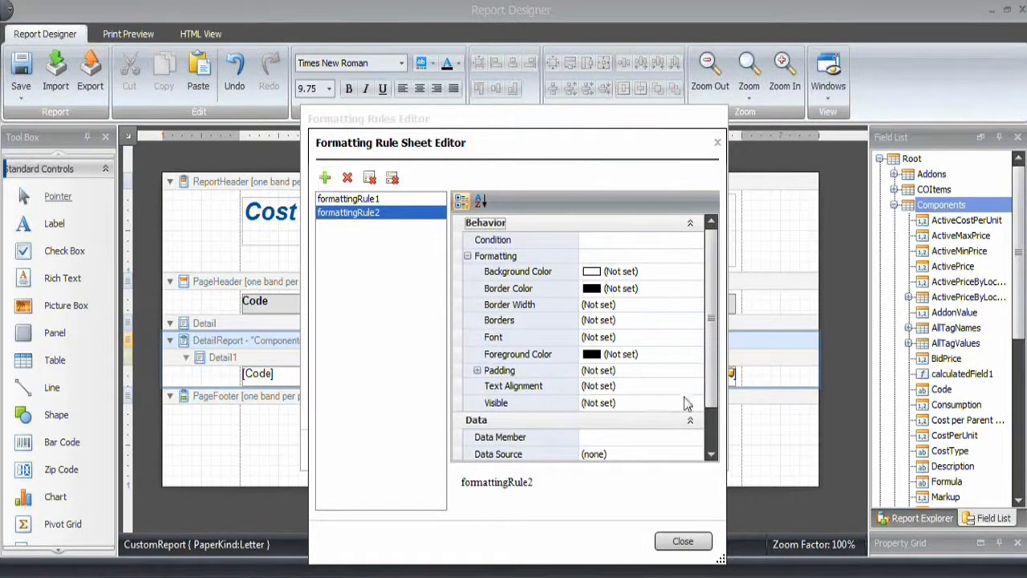
scroll(711, 369, down, 1)
click(649, 403)
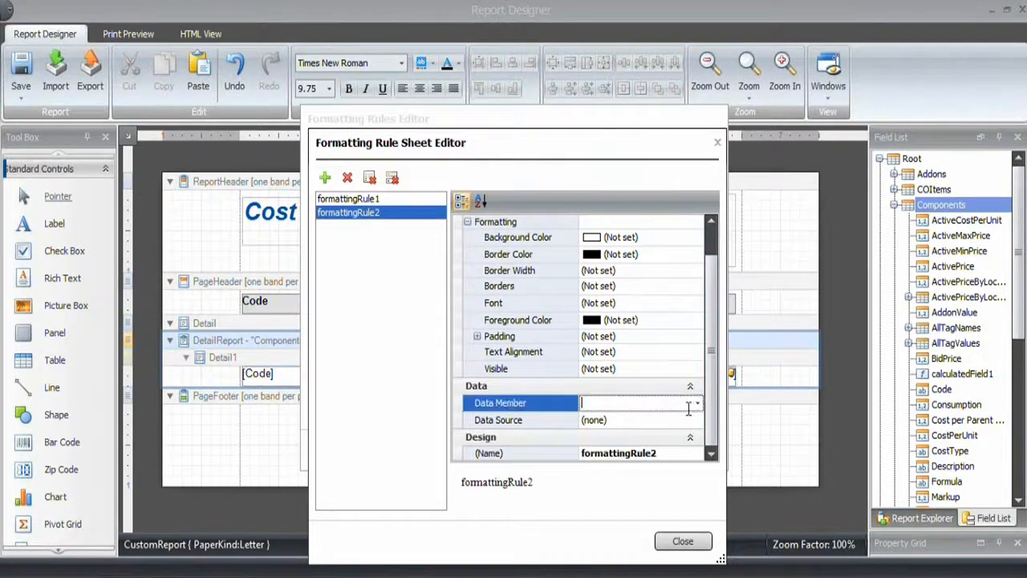
click(699, 407)
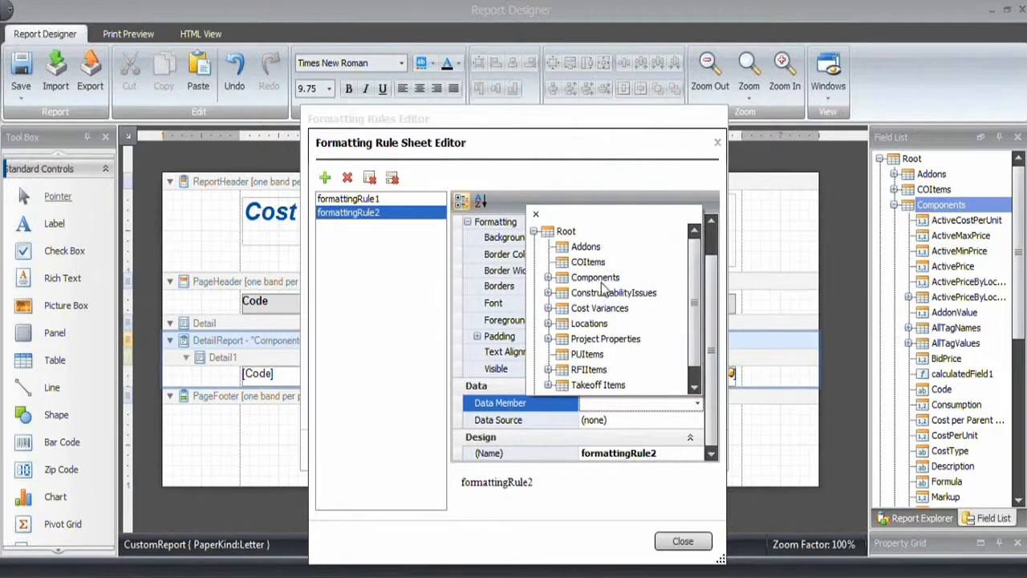
click(607, 287)
Step: Set the second rule's condition to [NodeLevel]==2
scroll(709, 353, up, 1)
click(612, 239)
text([NodeLevel]==2)
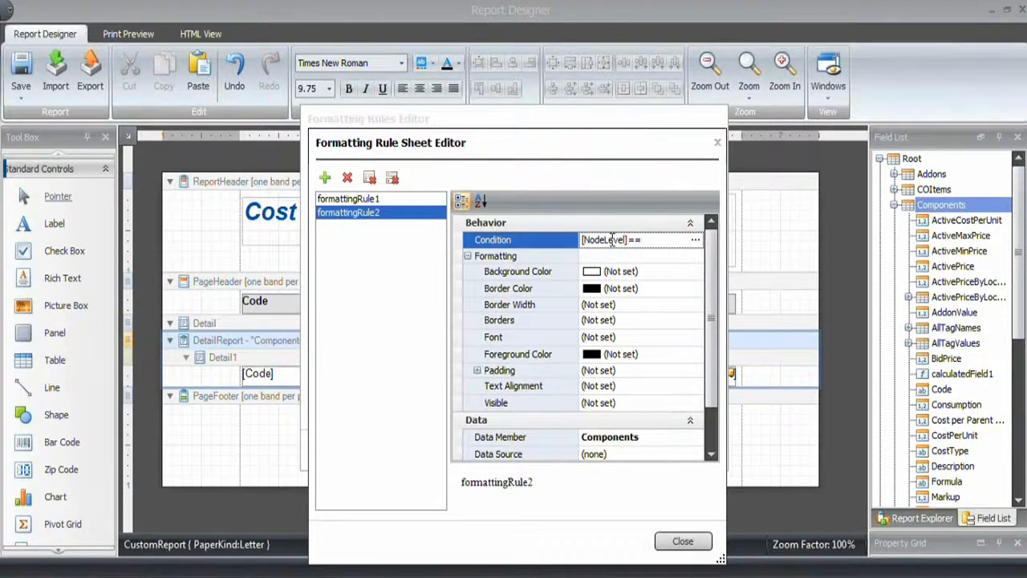
Step: Set the second rule's font to Times New Roman, Regular, size 12
click(665, 337)
click(694, 337)
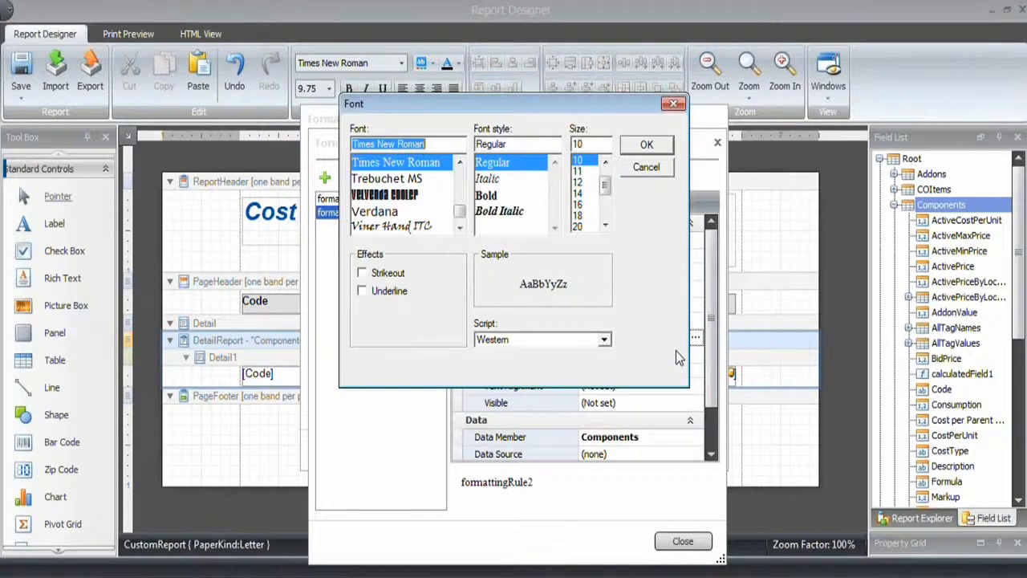
click(583, 184)
click(646, 146)
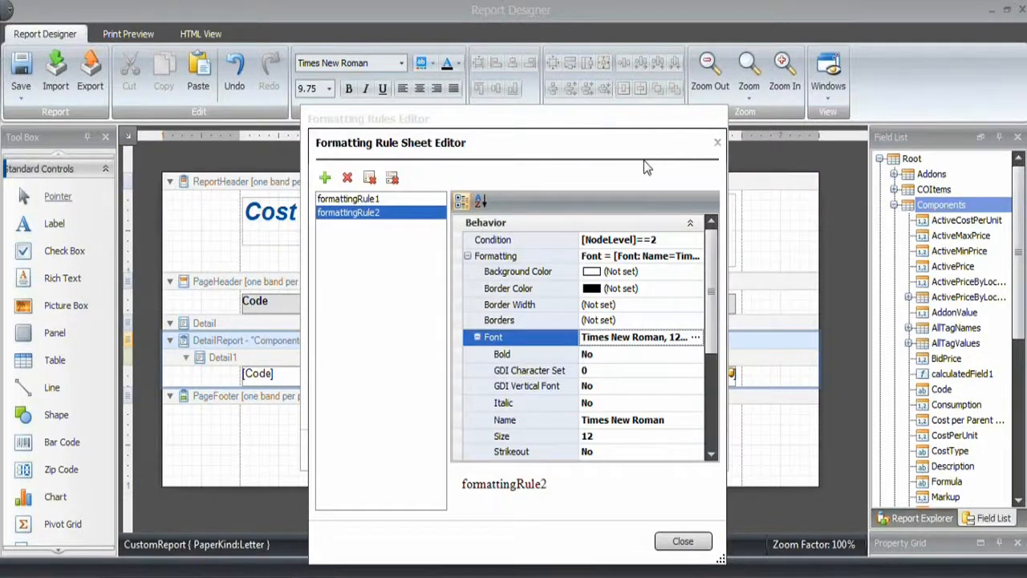
Step: Add a third formatting rule with the condition [NodeLevel]==3 and its Data Member set to Components
click(324, 177)
click(606, 240)
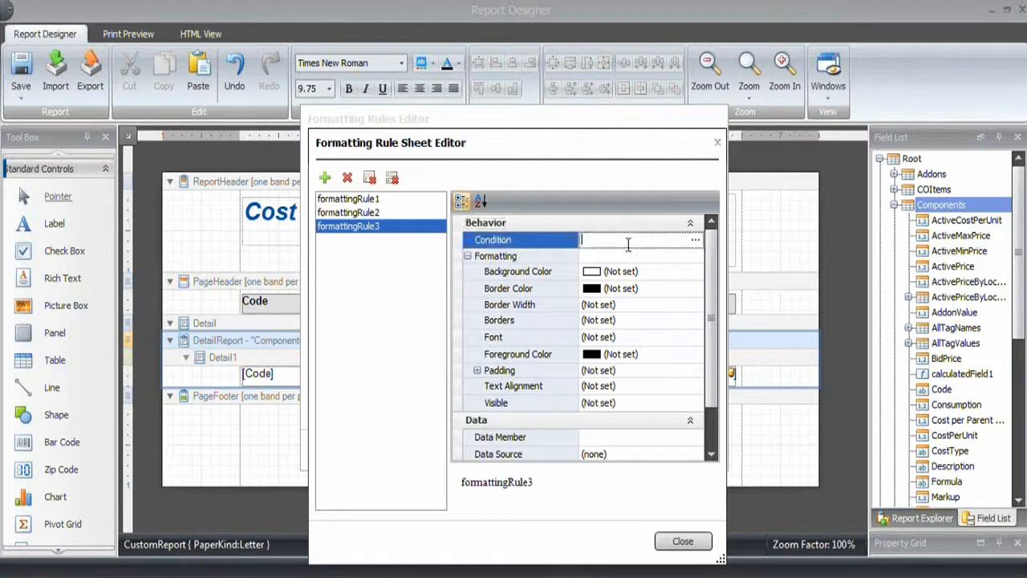
text([NodeLevel]==3)
scroll(712, 348, down, 1)
click(647, 419)
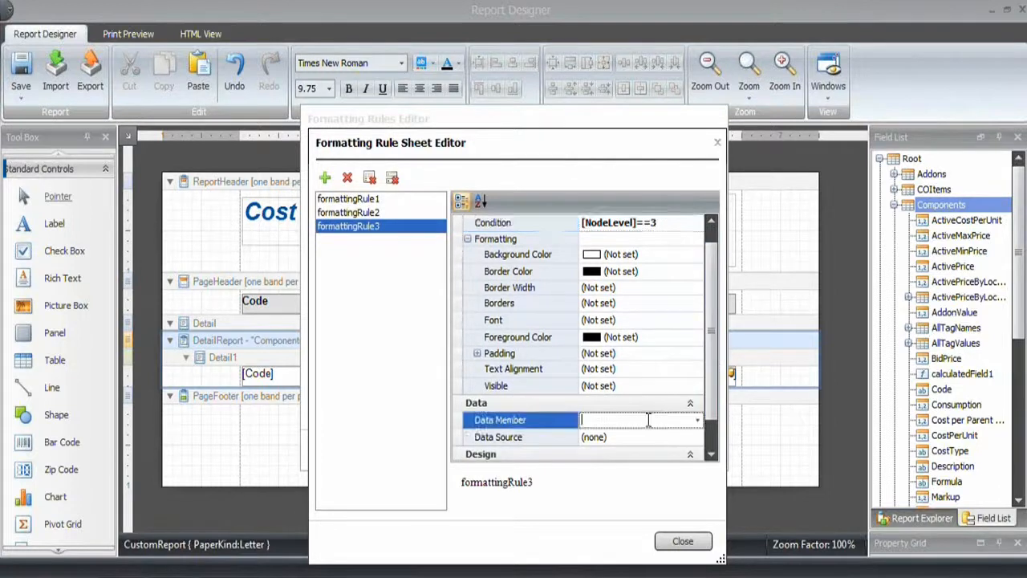
click(697, 421)
click(596, 298)
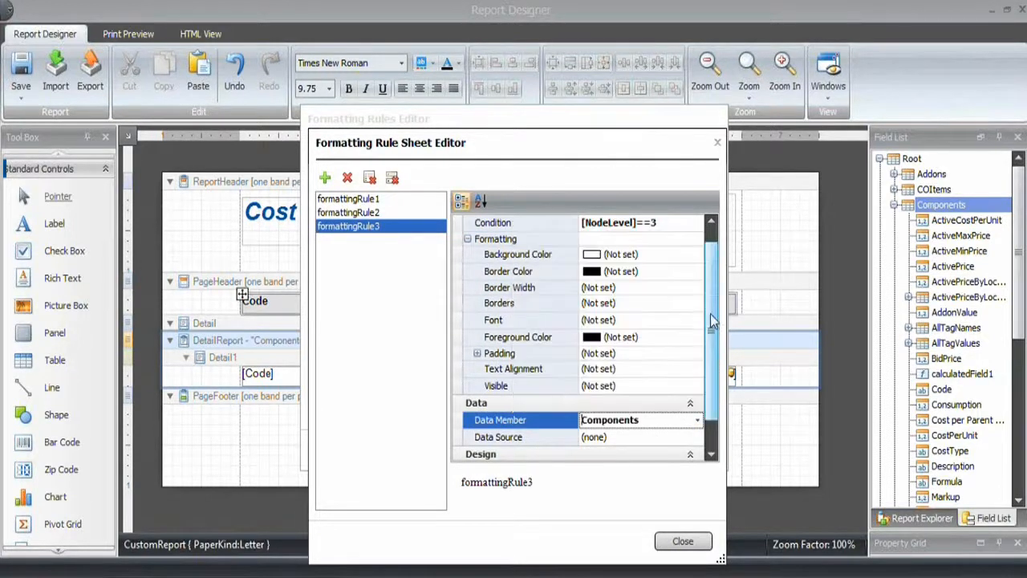
Step: Set the third rule's font to Times New Roman, Italic, size 11
scroll(712, 321, up, 1)
click(696, 337)
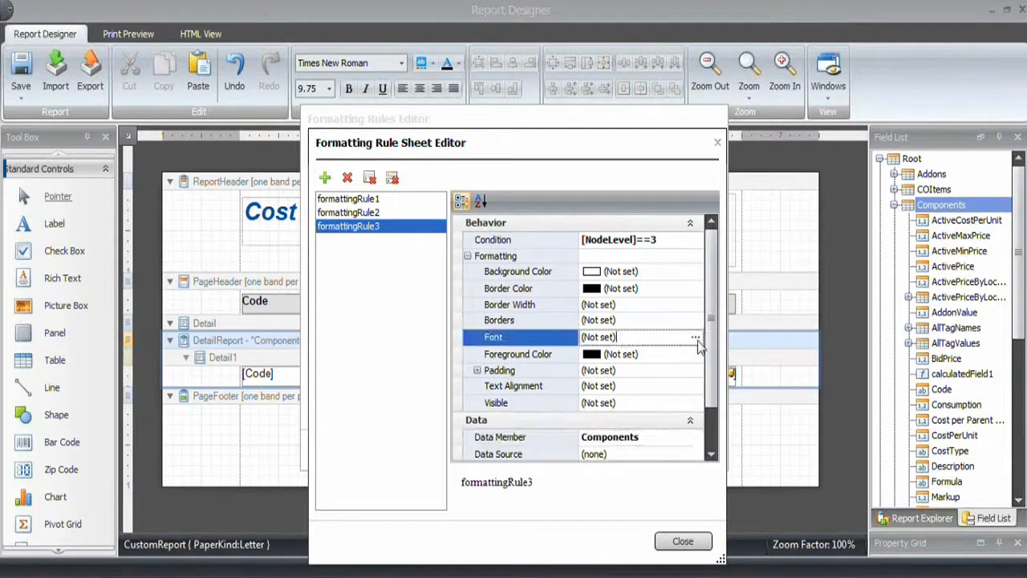
click(695, 337)
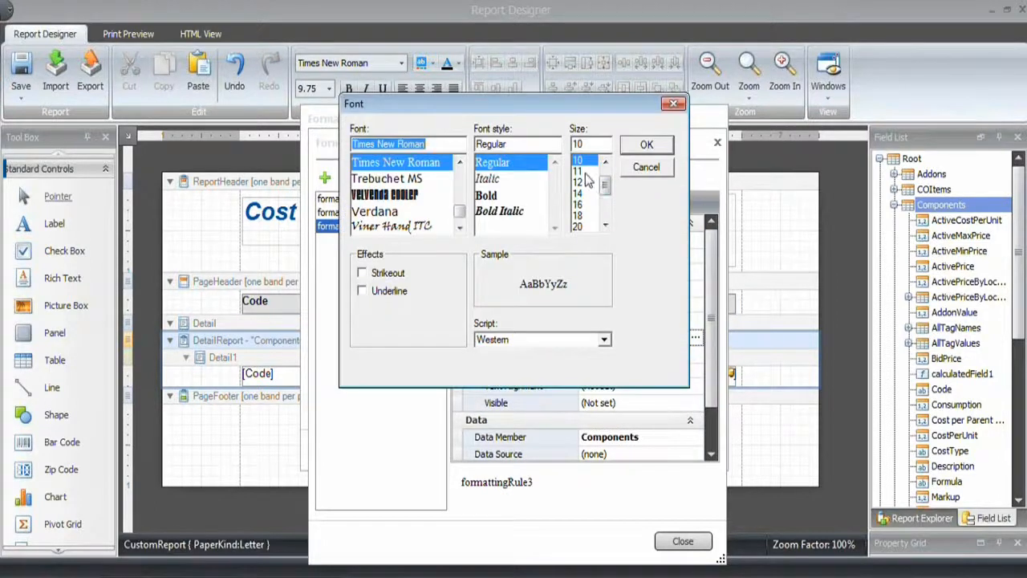
click(582, 170)
click(505, 178)
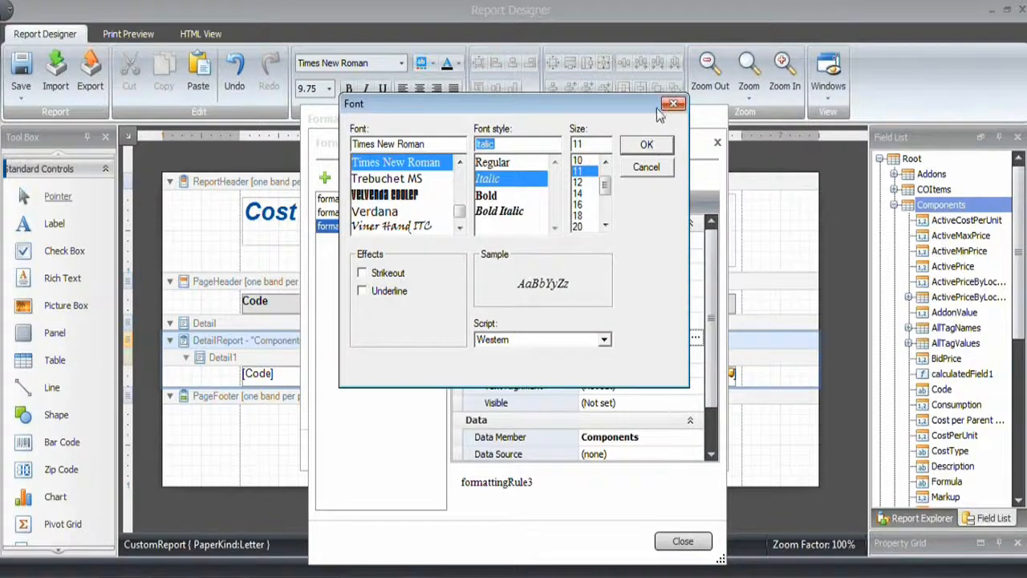
click(651, 145)
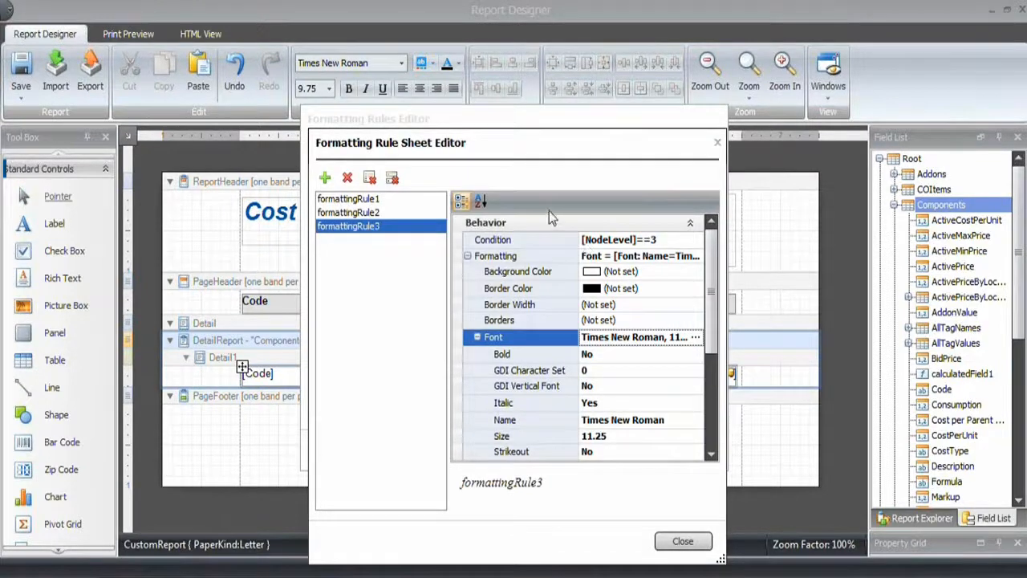
Step: Add a fourth formatting rule with the condition [NodeLevel]==4
click(325, 178)
click(624, 241)
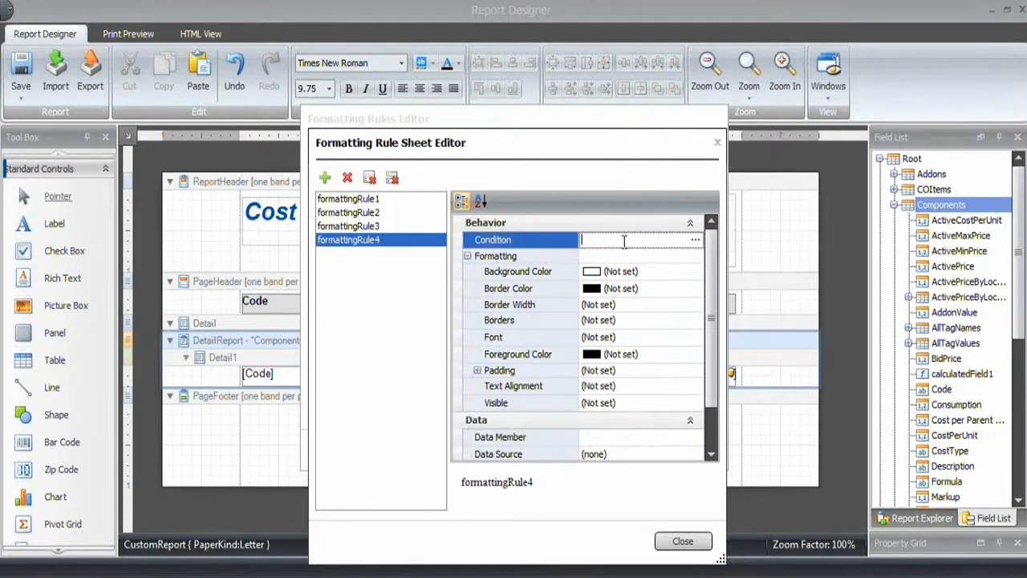
text([NodeLevel]==4)
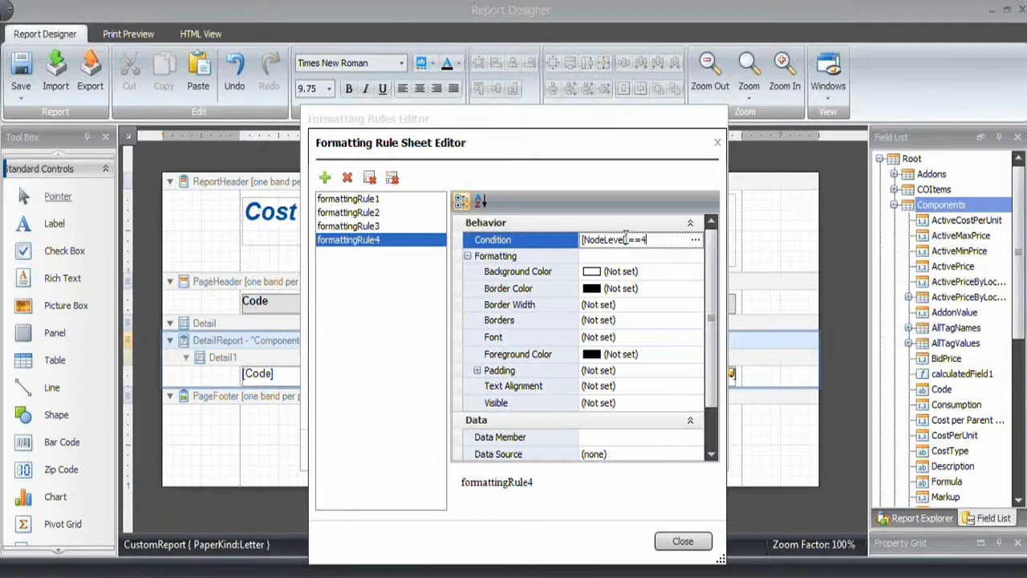
Step: Set the fourth rule's font to Times New Roman, Bold, size 10
click(666, 336)
click(694, 337)
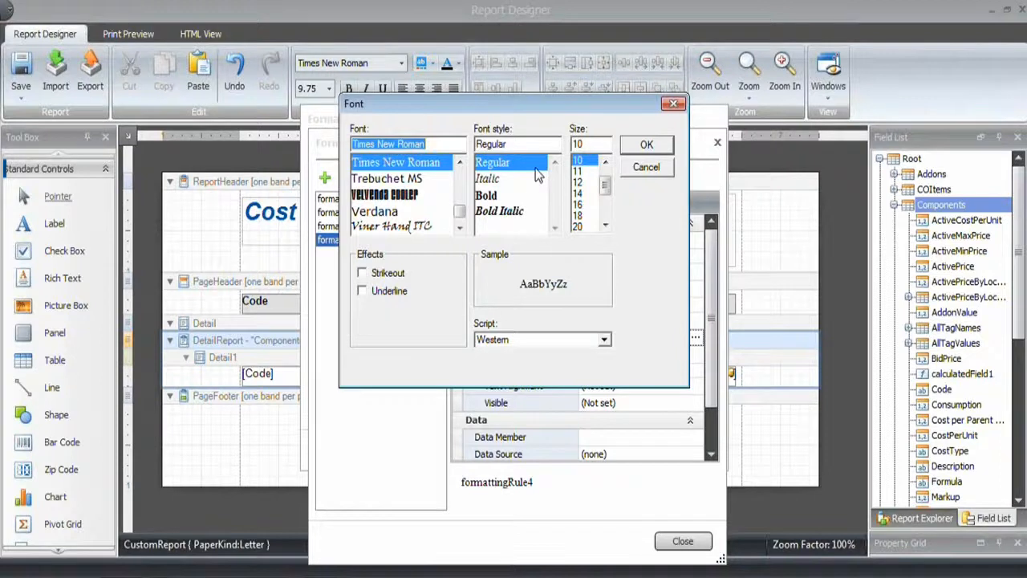
click(586, 163)
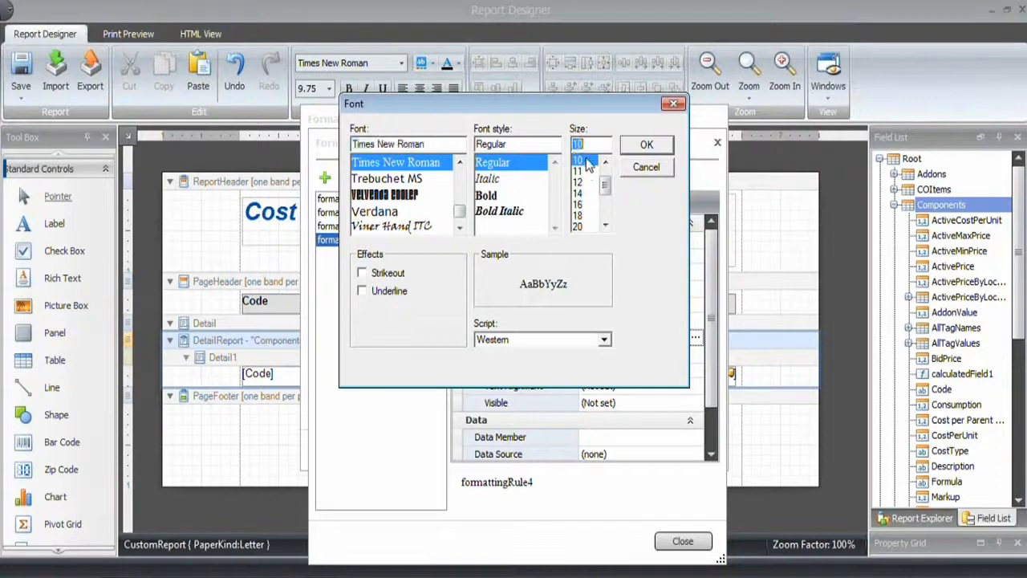
click(497, 195)
click(650, 146)
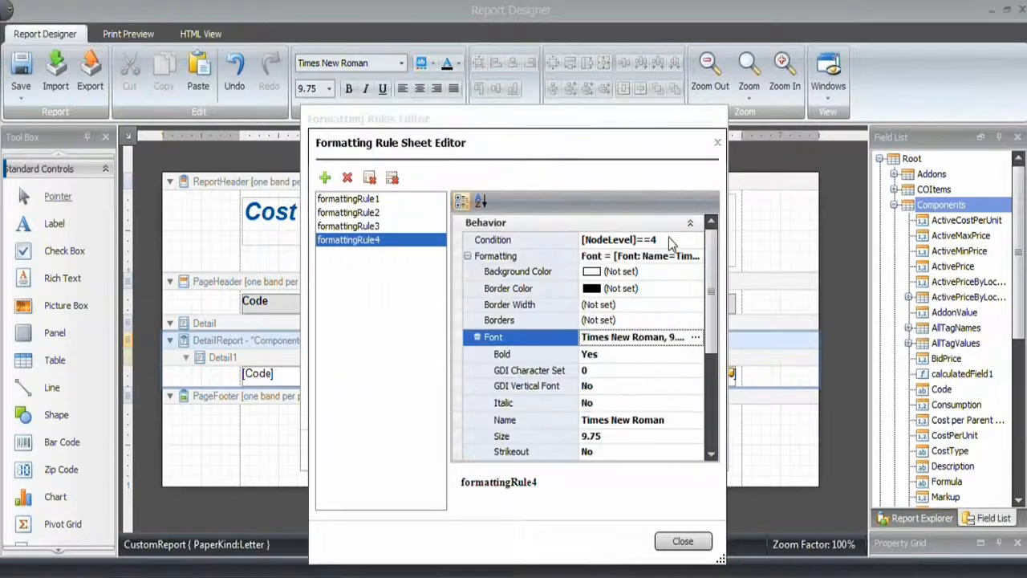
Step: Add a fifth formatting rule with Data Member Components and the condition [NodeLevel]==5
click(325, 177)
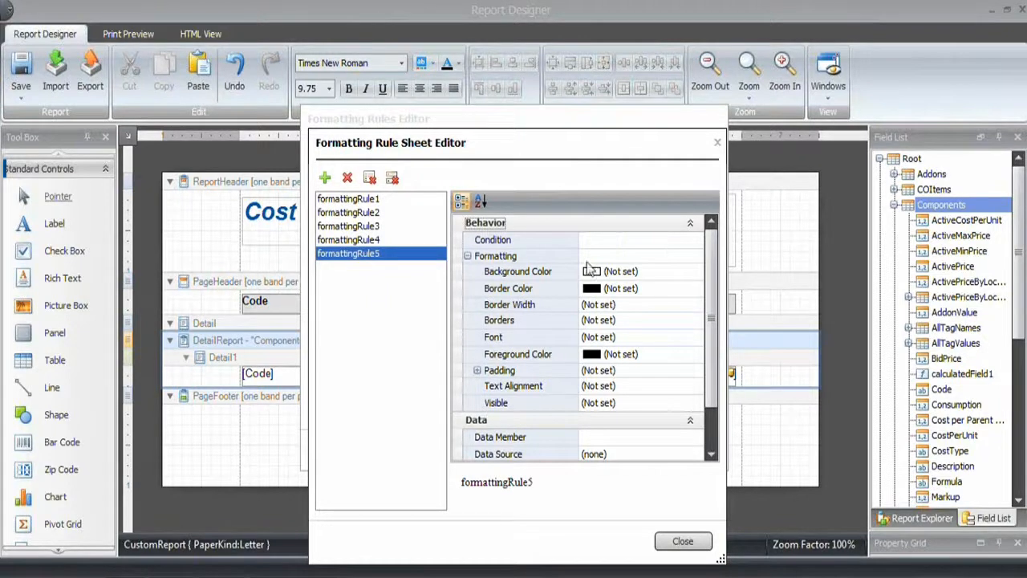
scroll(708, 382, down, 2)
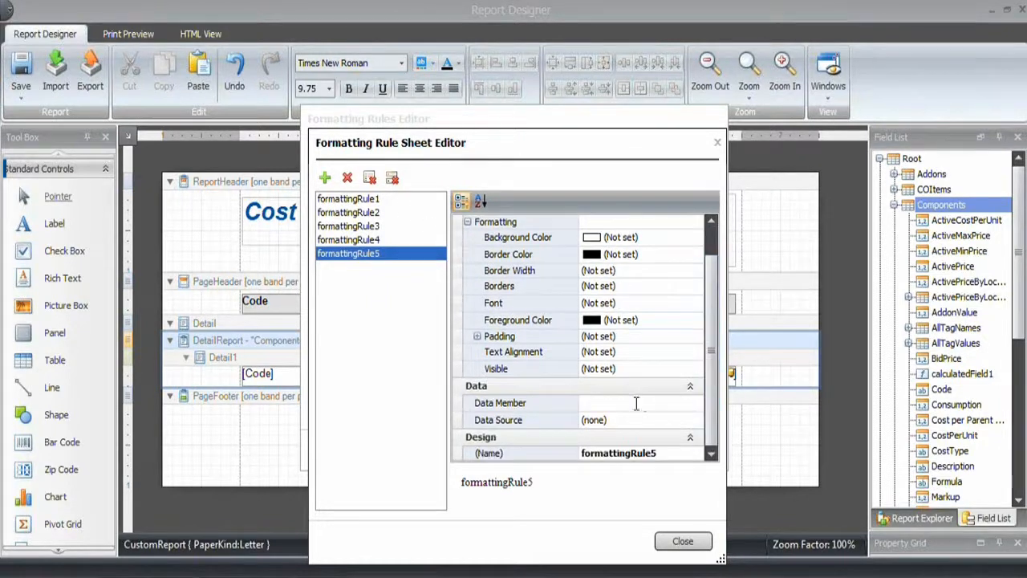
click(640, 402)
click(696, 403)
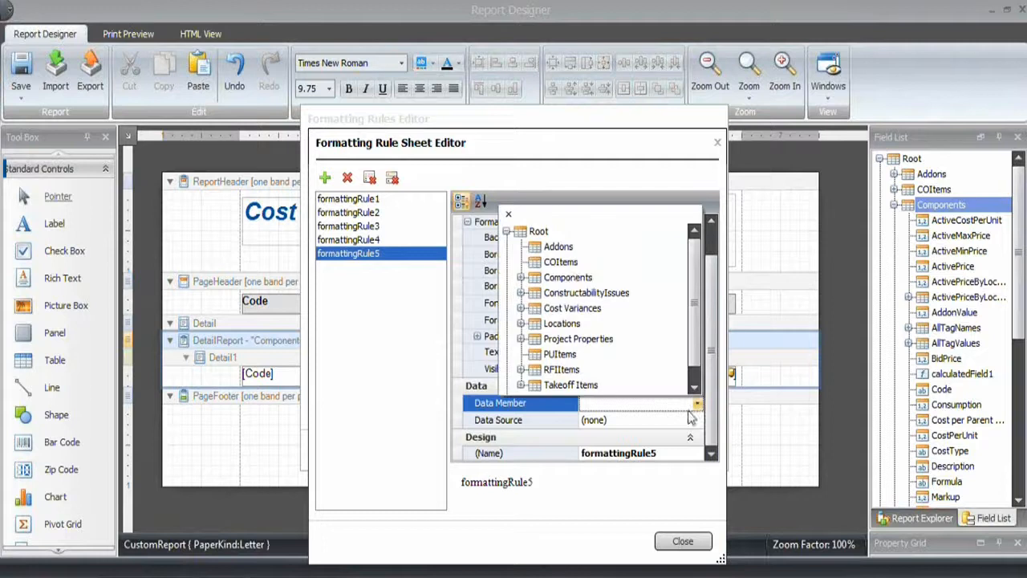
click(567, 277)
scroll(710, 302, up, 2)
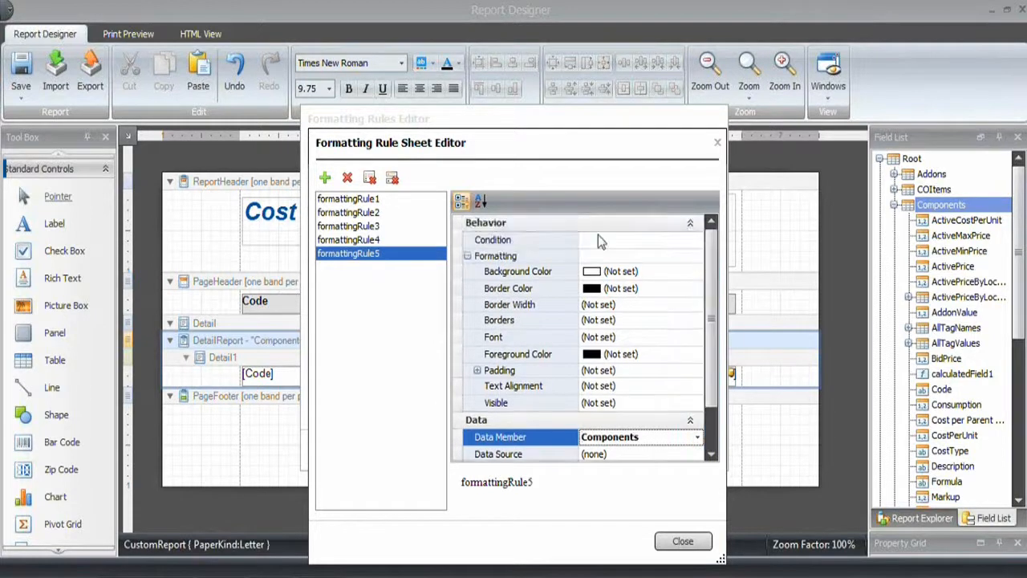
click(609, 240)
text([NodeLevel]==5)
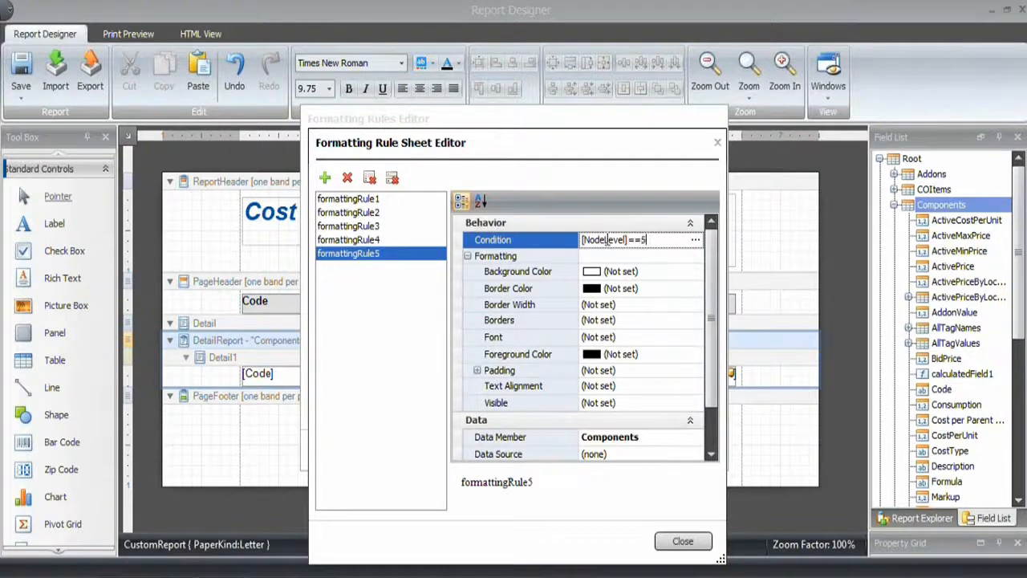
Step: Add a sixth formatting rule with the condition [NodeLevel]==6 and the font Times New Roman, Regular, size 8
click(324, 177)
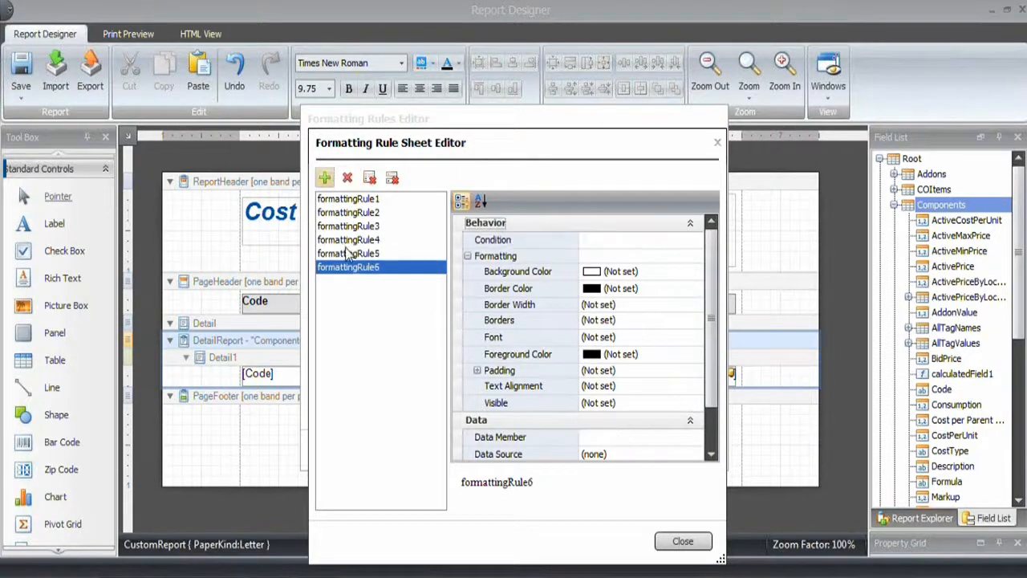
click(616, 239)
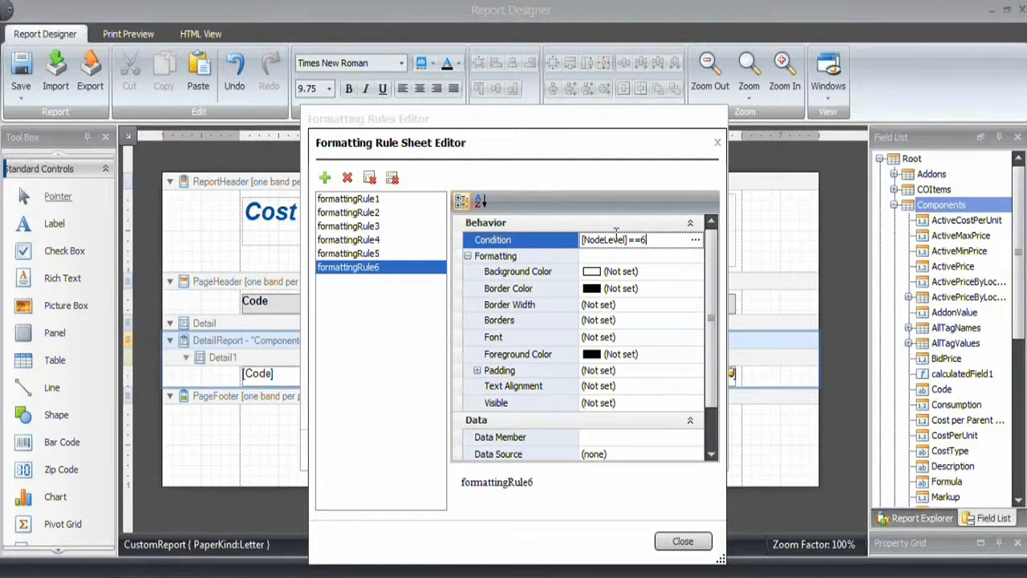
scroll(666, 353, down, 1)
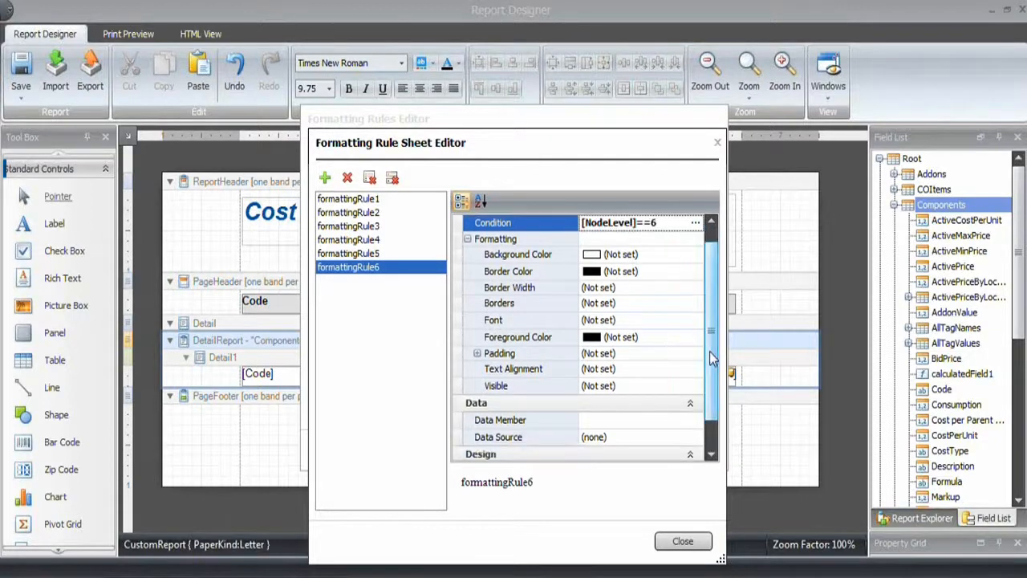
click(656, 320)
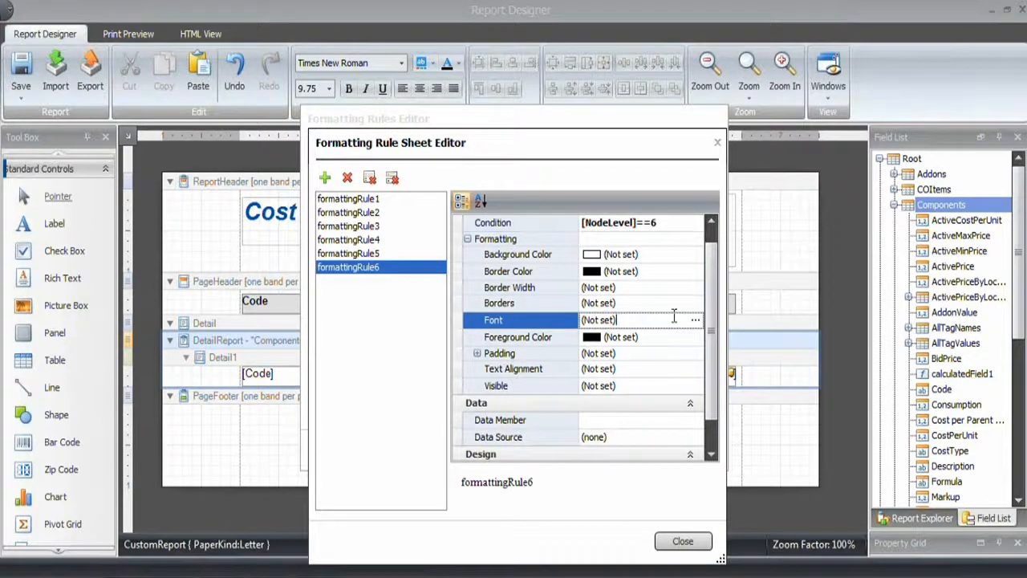
click(695, 320)
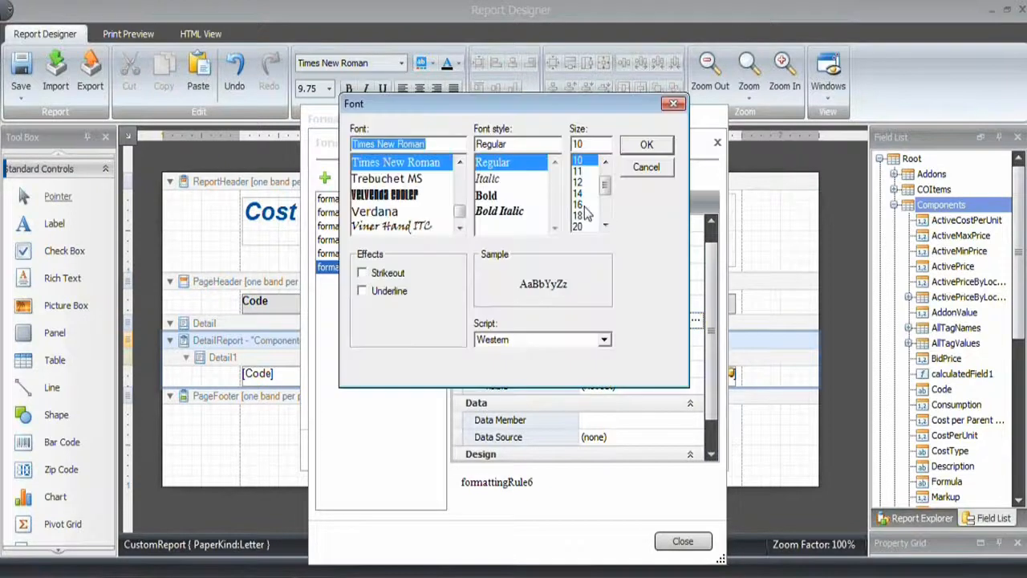
scroll(606, 184, up, 1)
click(578, 160)
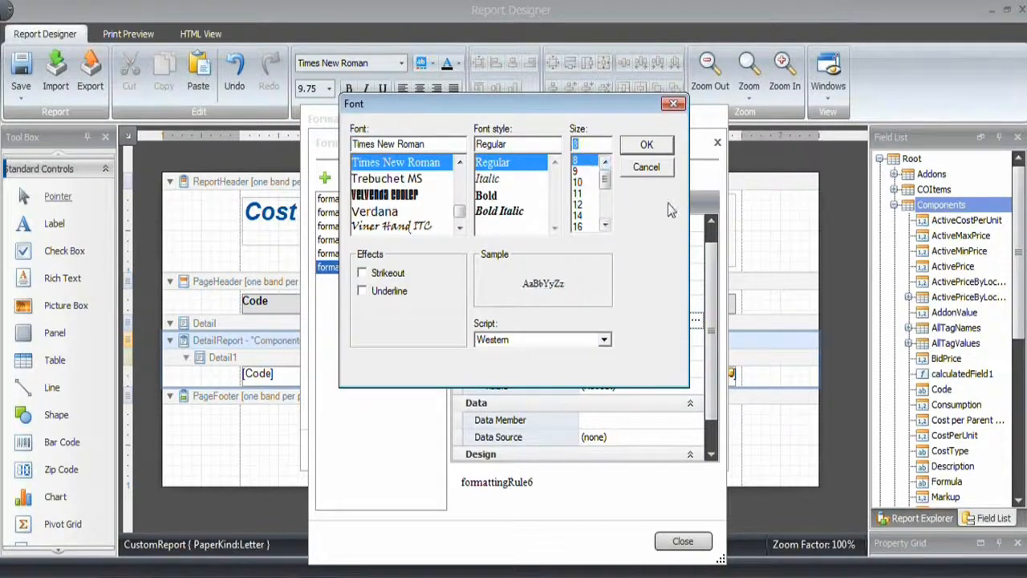
click(647, 145)
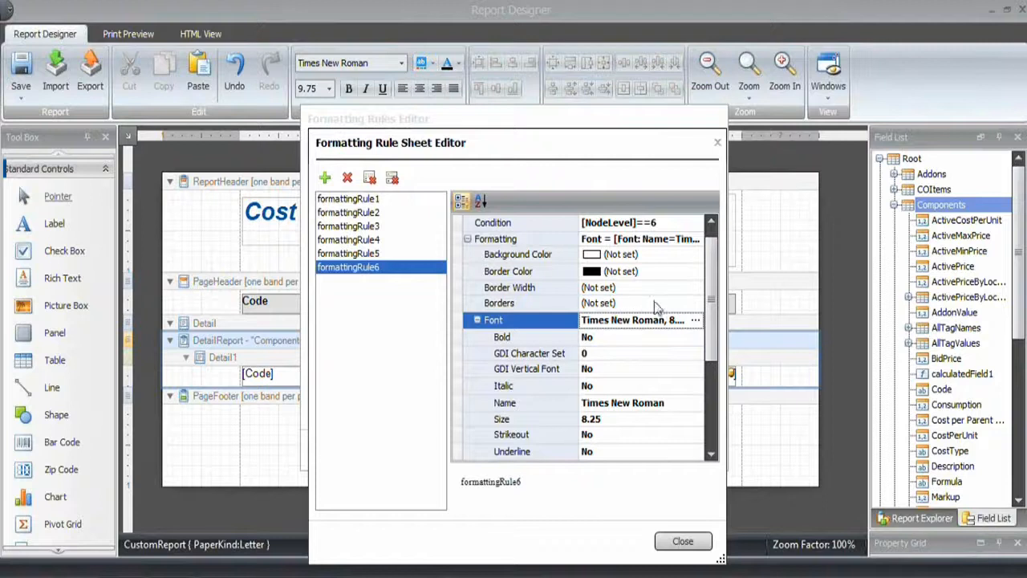
Step: Change the sixth rule's font name to Arial
scroll(712, 340, down, 1)
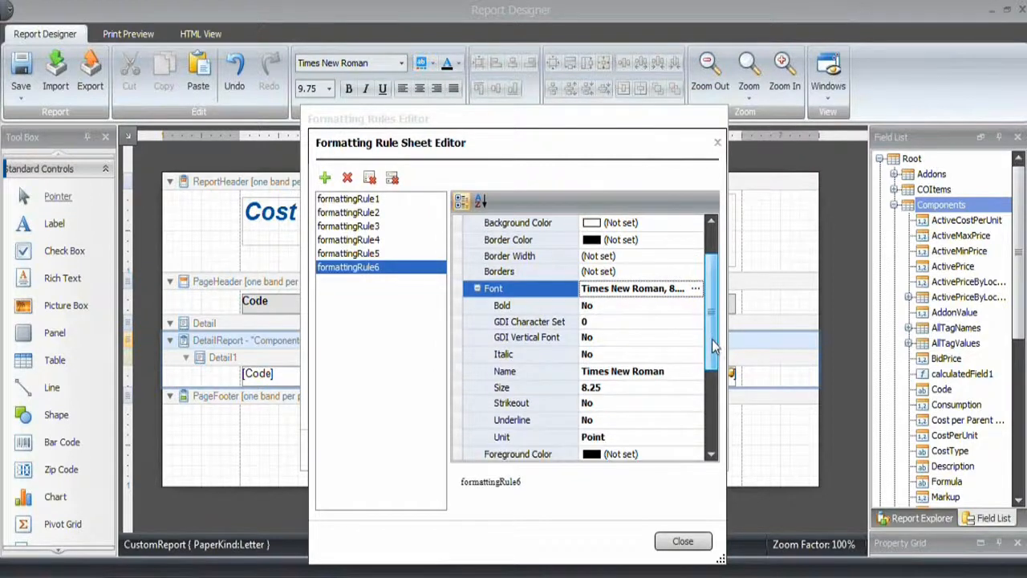
click(664, 370)
click(697, 371)
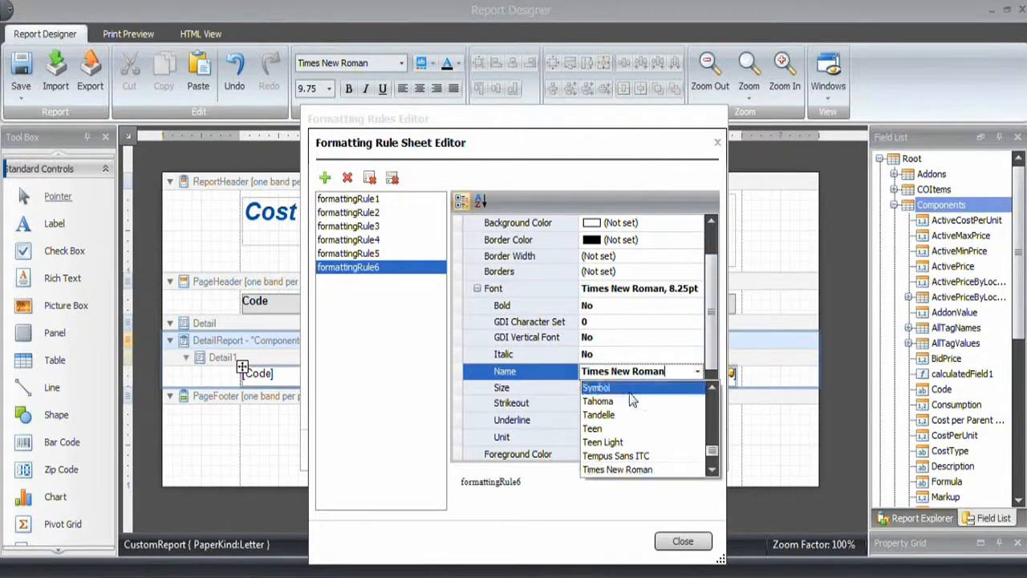
scroll(625, 434, up, 15)
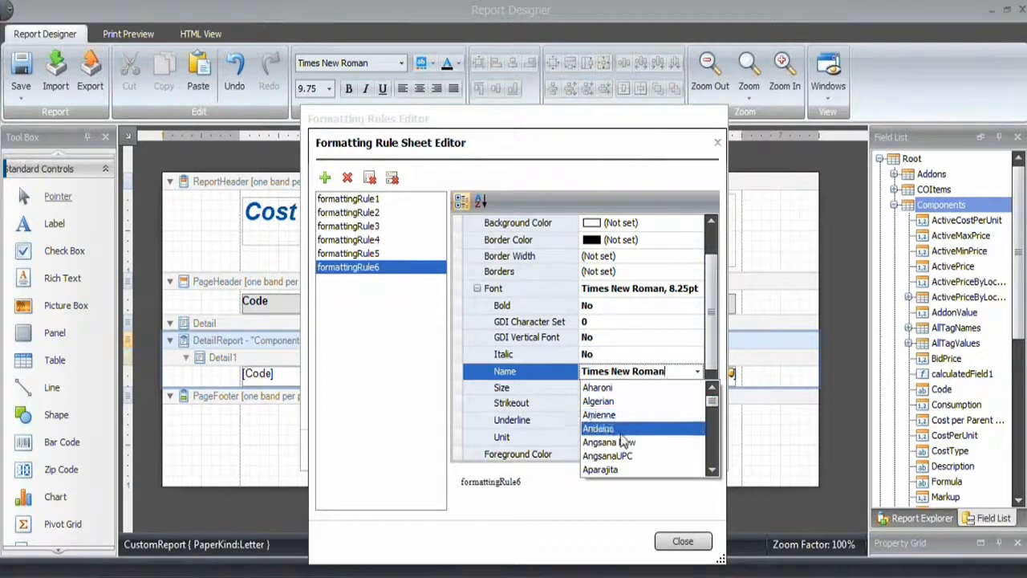
scroll(622, 433, down, 2)
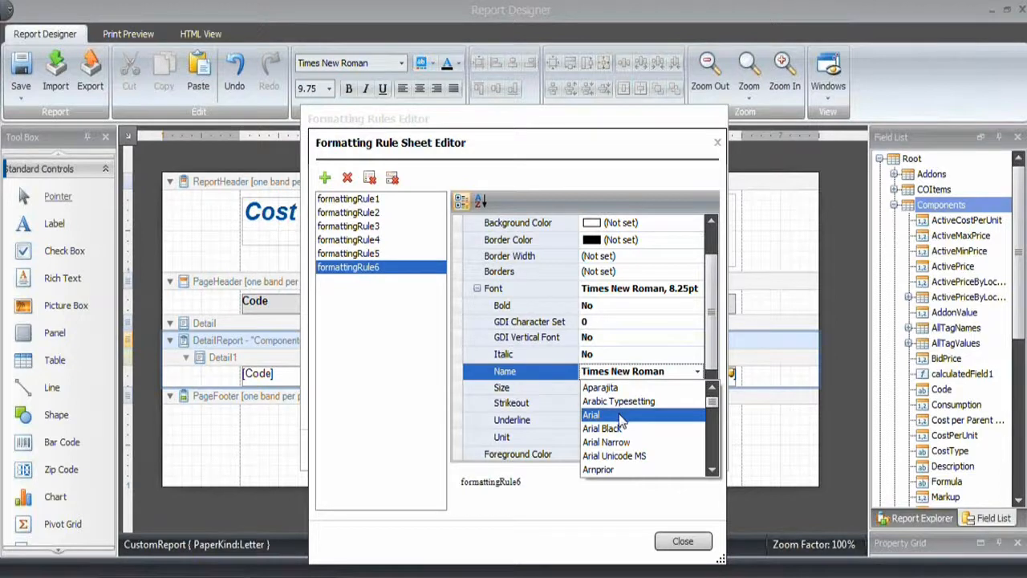
Step: Change the fourth rule's font name to Arial
click(385, 252)
click(385, 239)
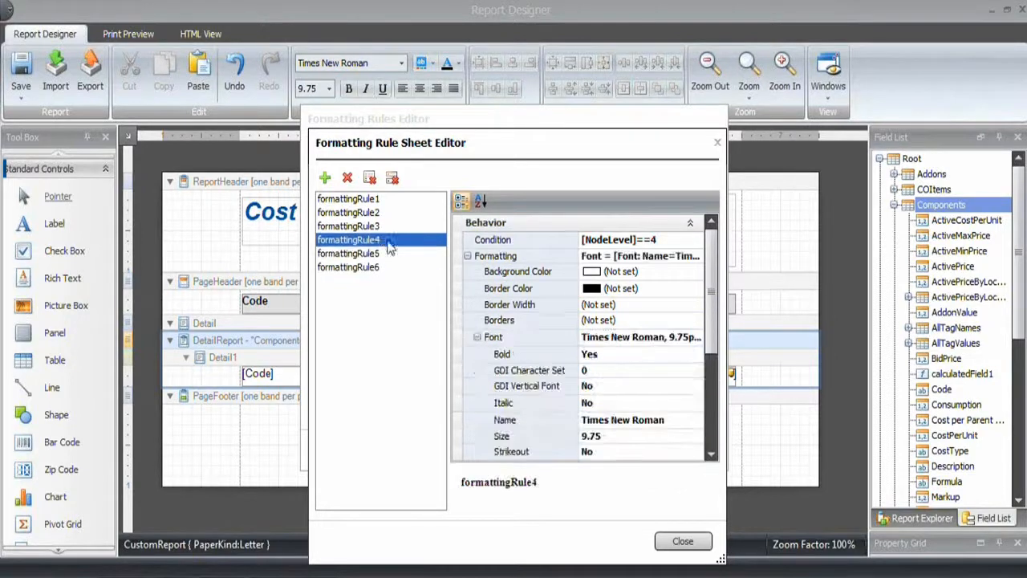
click(633, 419)
click(634, 420)
text(abic)
double_click(633, 420)
text(Arial)
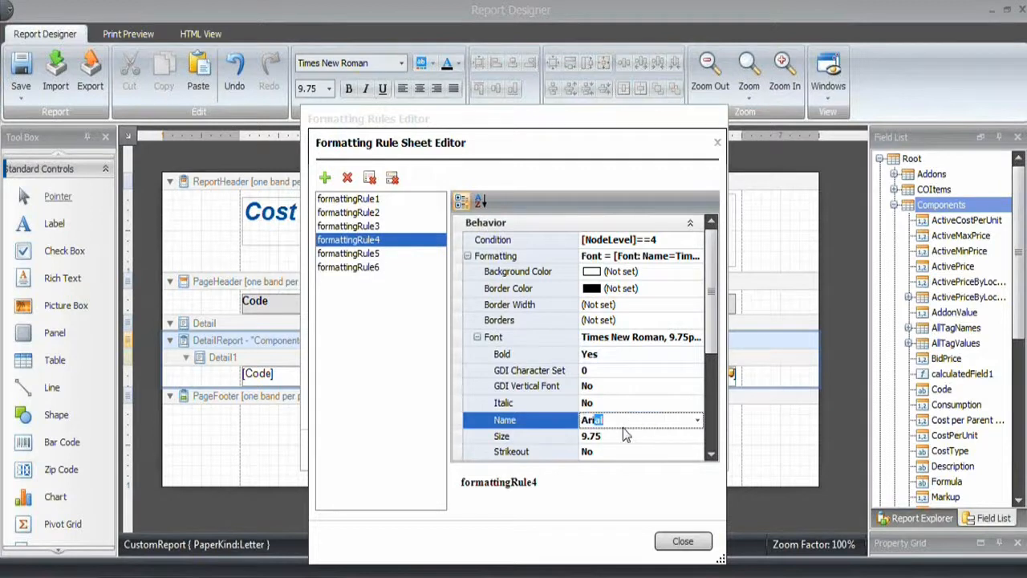
Step: Change the third rule's font name to Arial
click(379, 226)
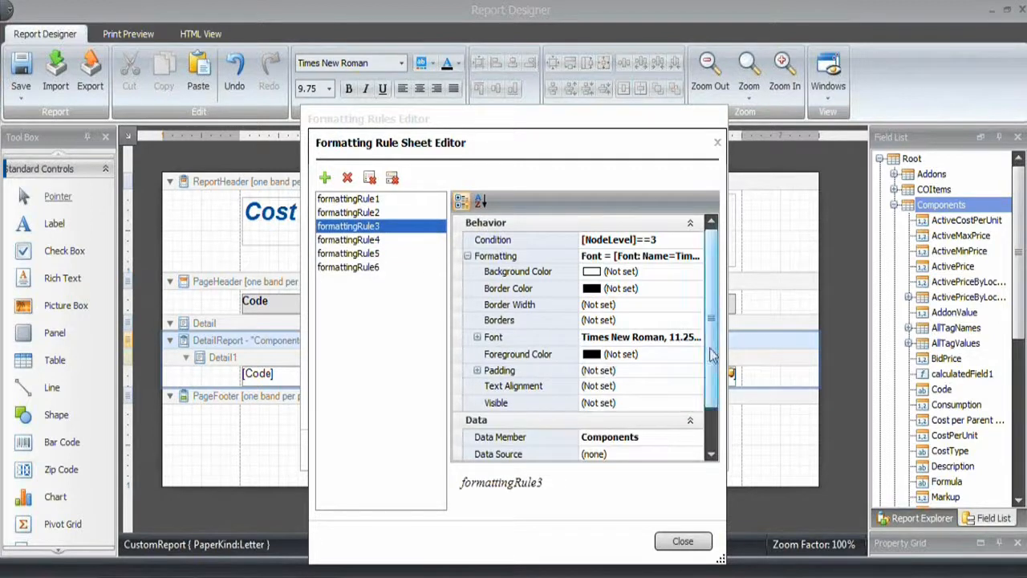
click(477, 337)
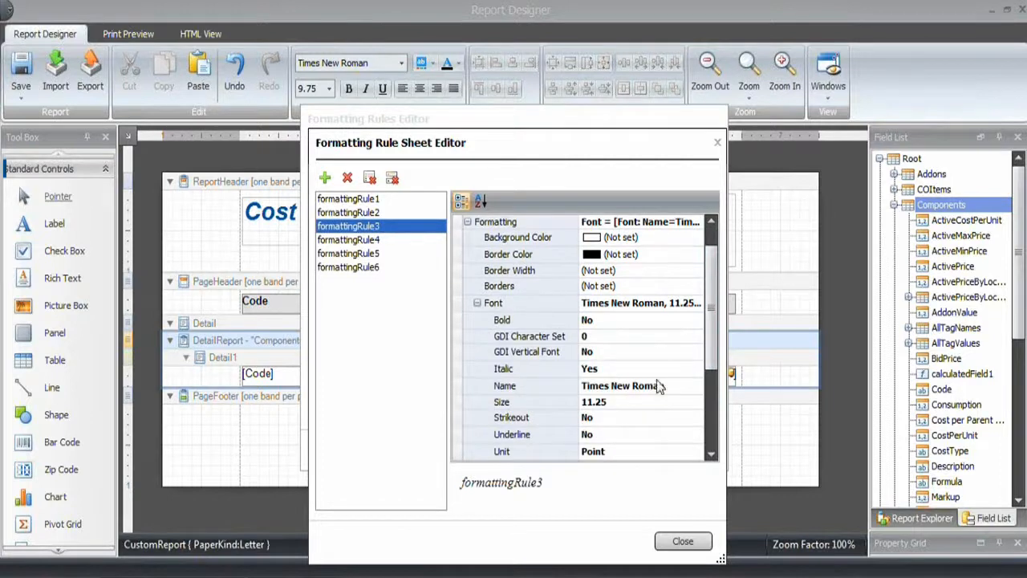
double_click(659, 385)
drag(658, 385, 576, 385)
text(Arial)
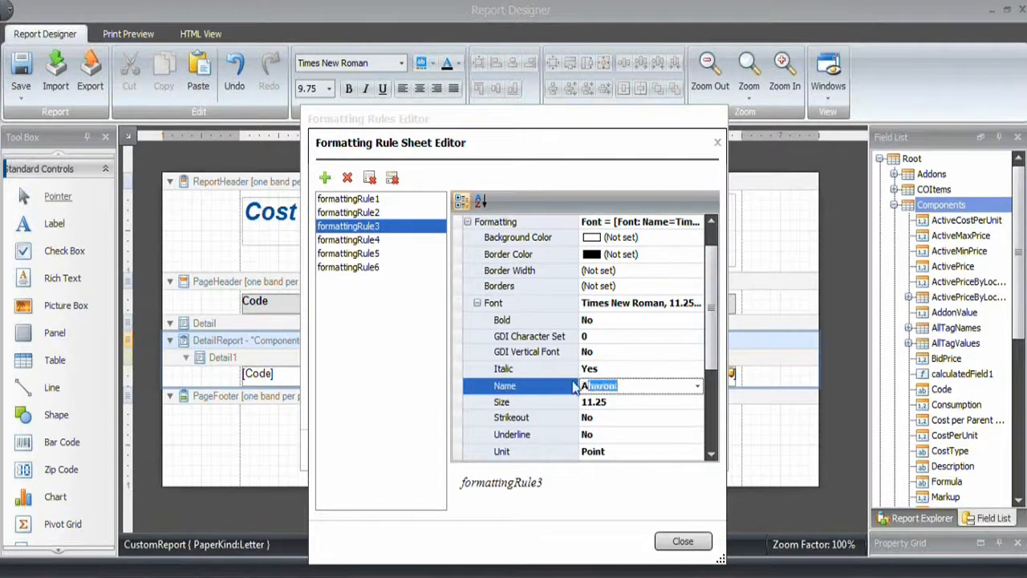
key(Return)
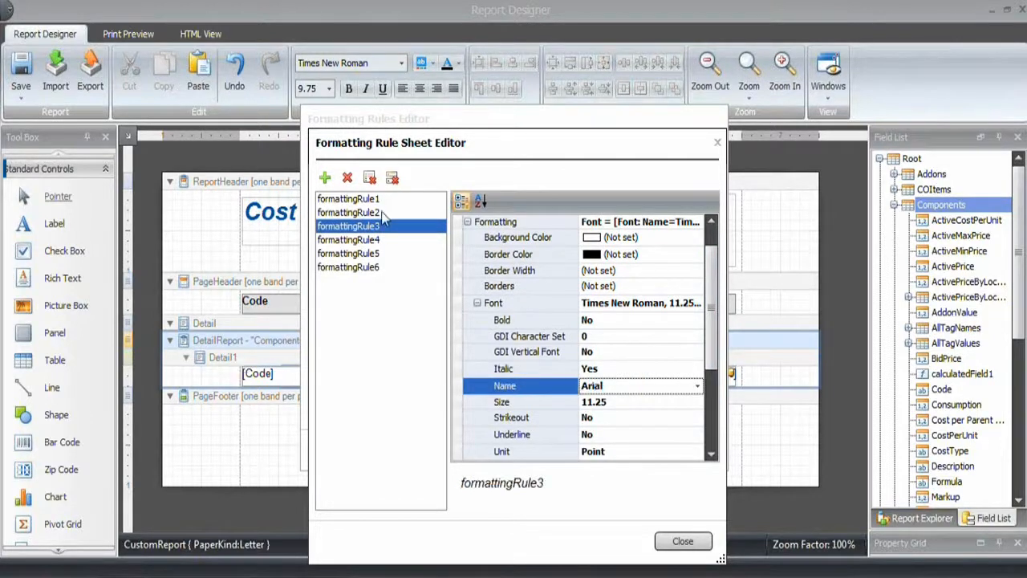
Step: Change the second formatting rule's font name to Arial
click(348, 212)
click(477, 337)
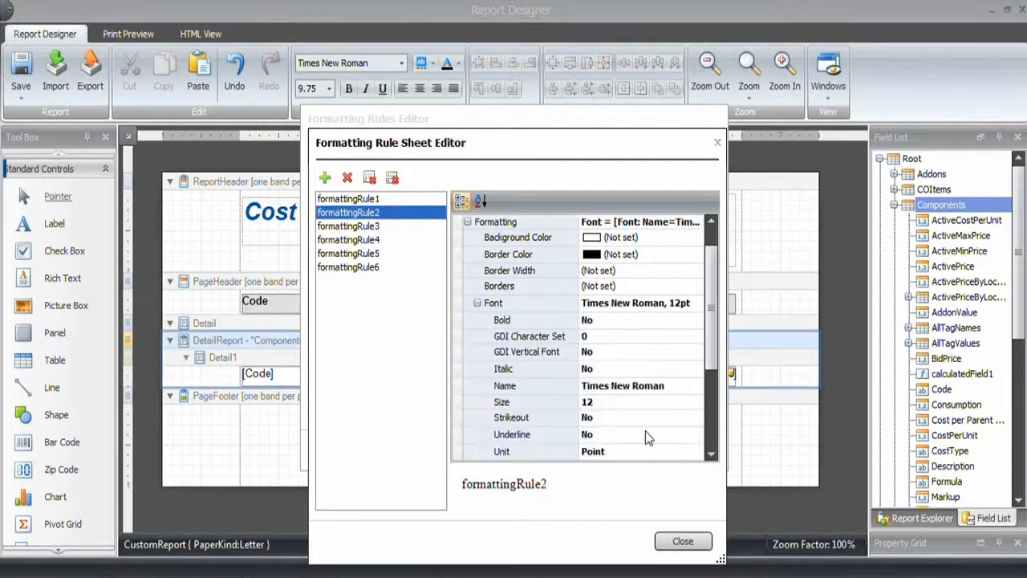
click(658, 388)
drag(658, 387, 544, 391)
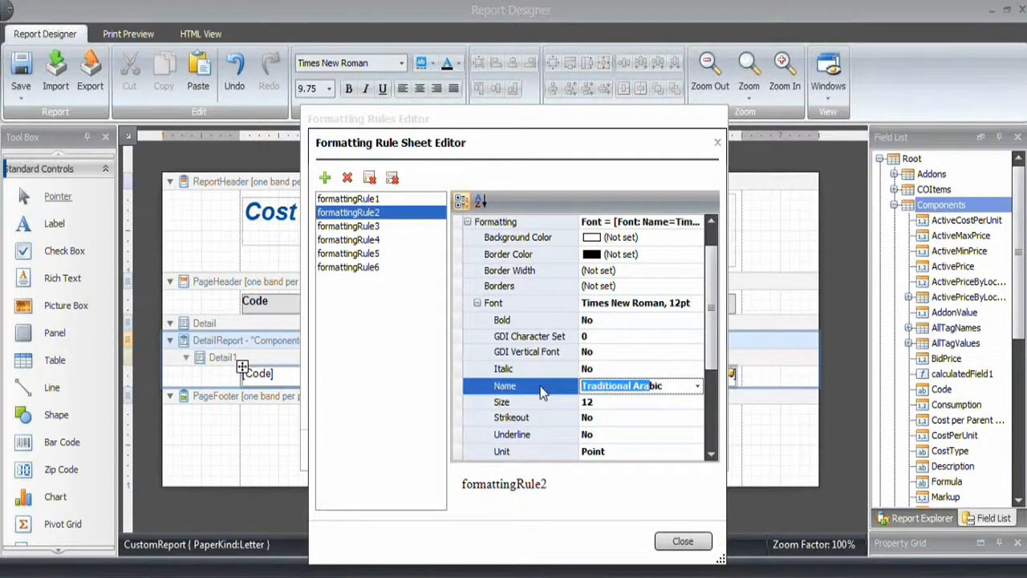
text(Ari)
key(BackSpace)
key(Delete)
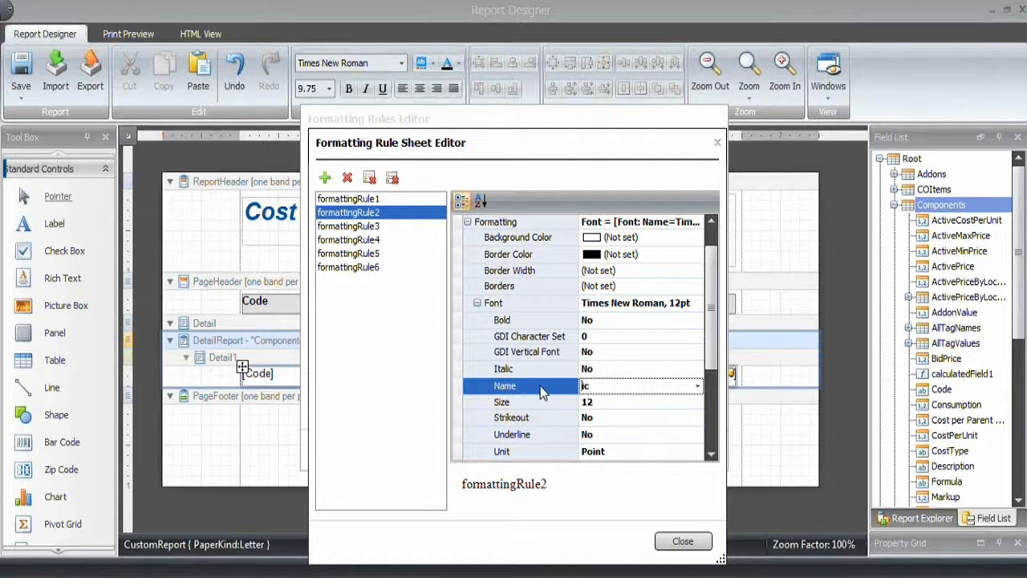
key(Delete)
text(Arial)
key(Return)
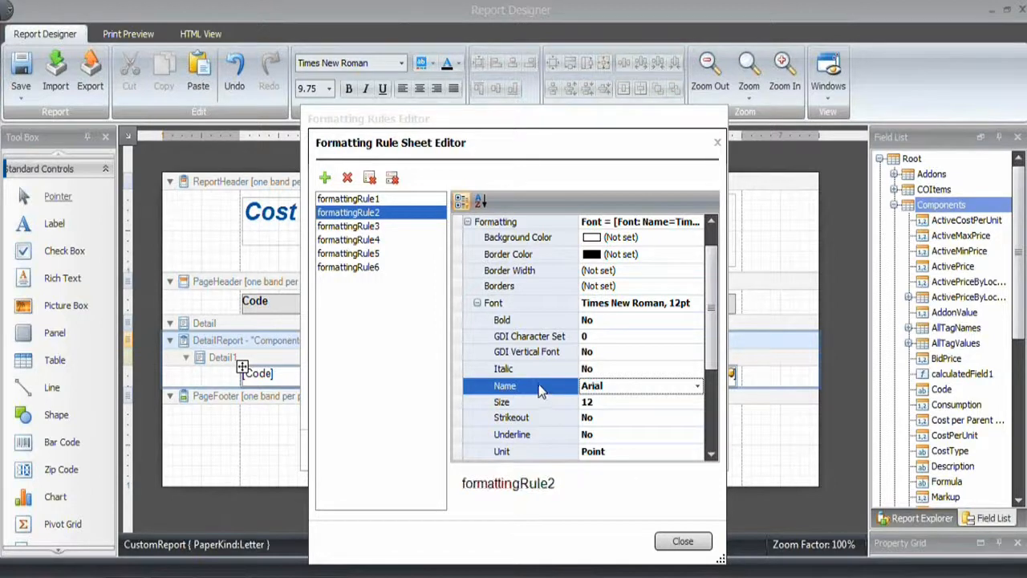
Step: Change the first formatting rule's font name to Arial
click(361, 198)
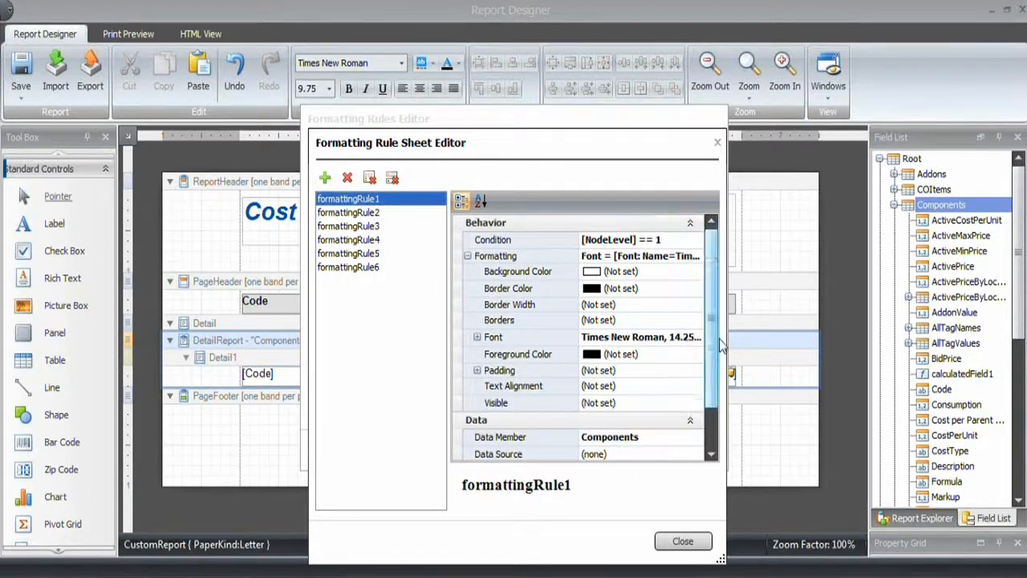
scroll(716, 344, down, 1)
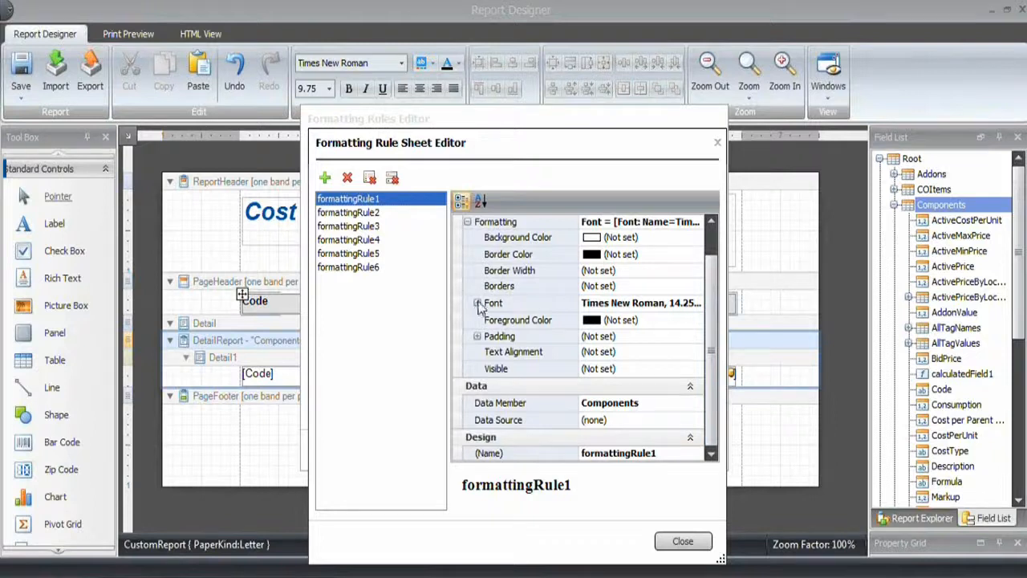
click(477, 302)
click(671, 385)
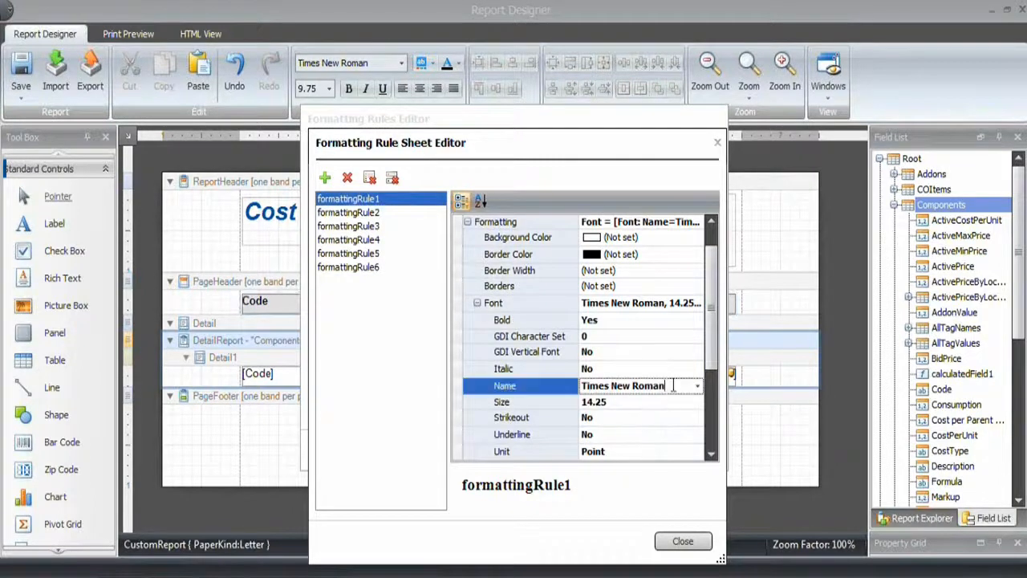
key(Down)
key(BackSpace)
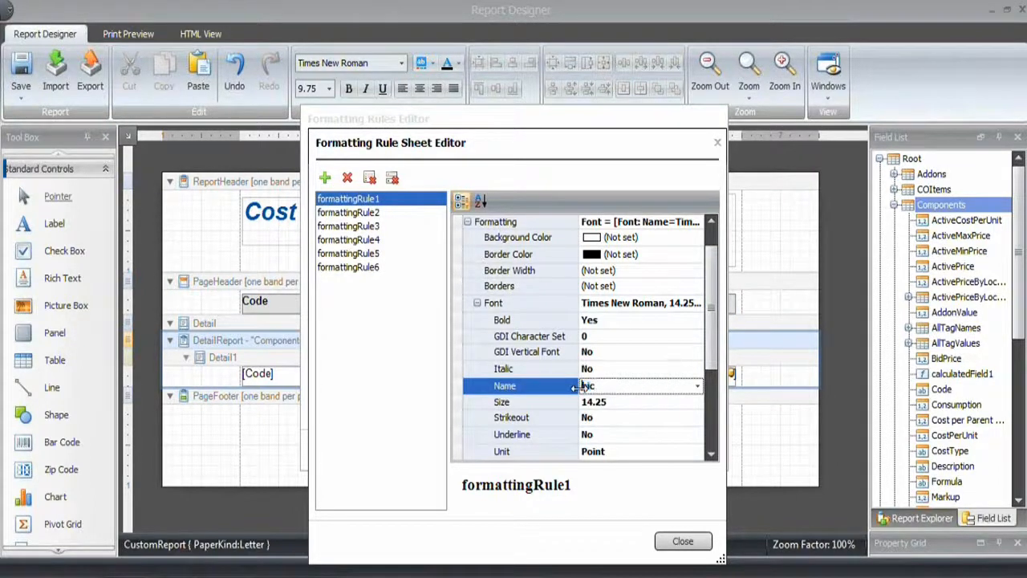
text(C)
key(BackSpace)
text(Arial)
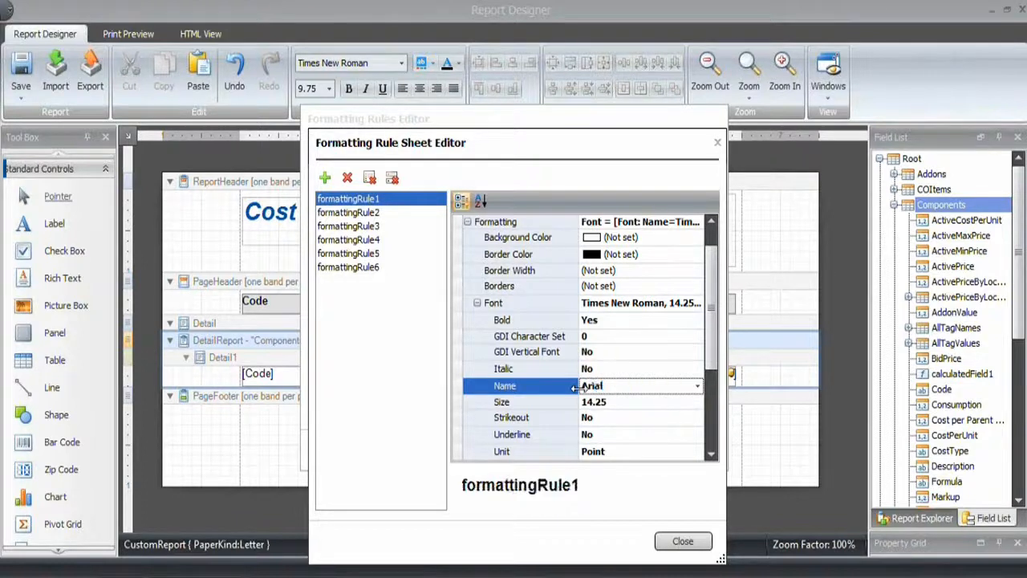
Step: Check the fonts of the other rules and apply all six formatting rules to the Components detail report band
click(374, 213)
click(364, 227)
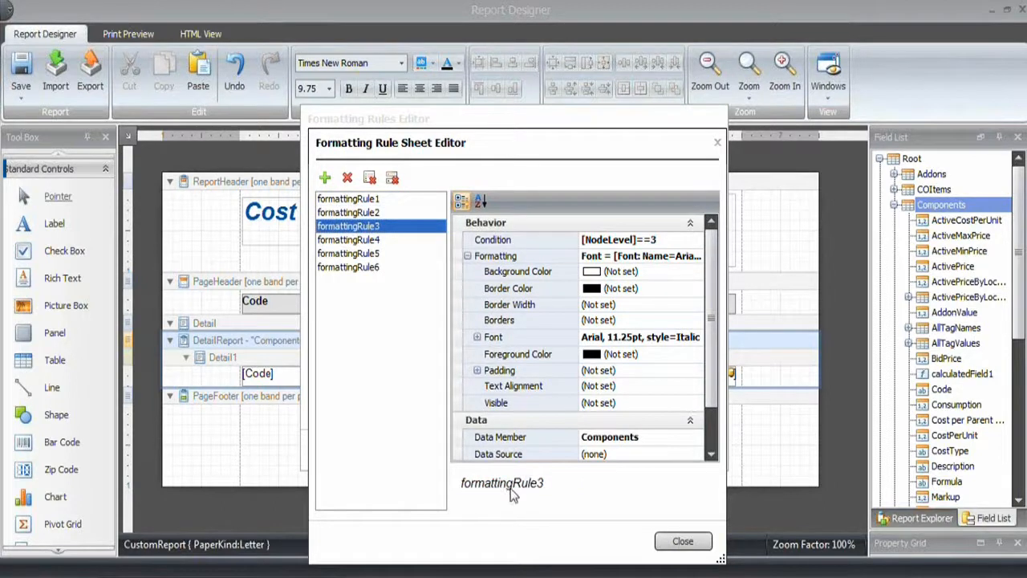
key(Down)
key(Down)
key(Down)
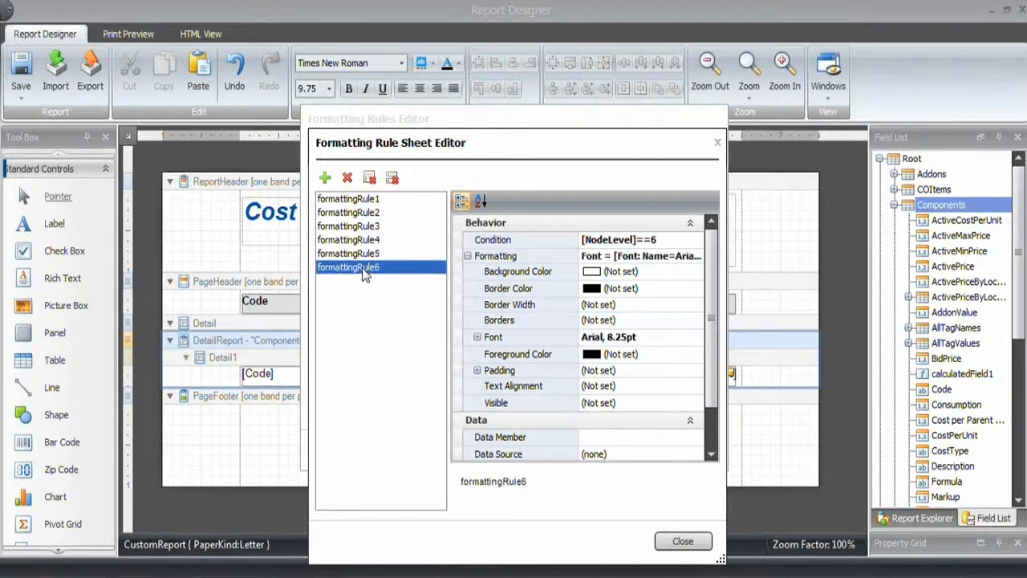
click(682, 542)
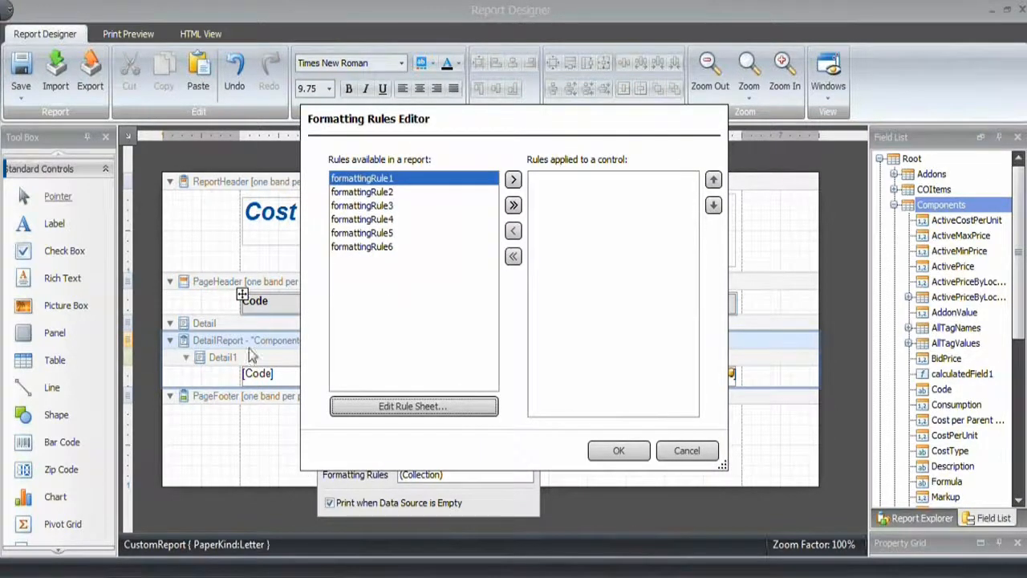
click(514, 206)
click(620, 449)
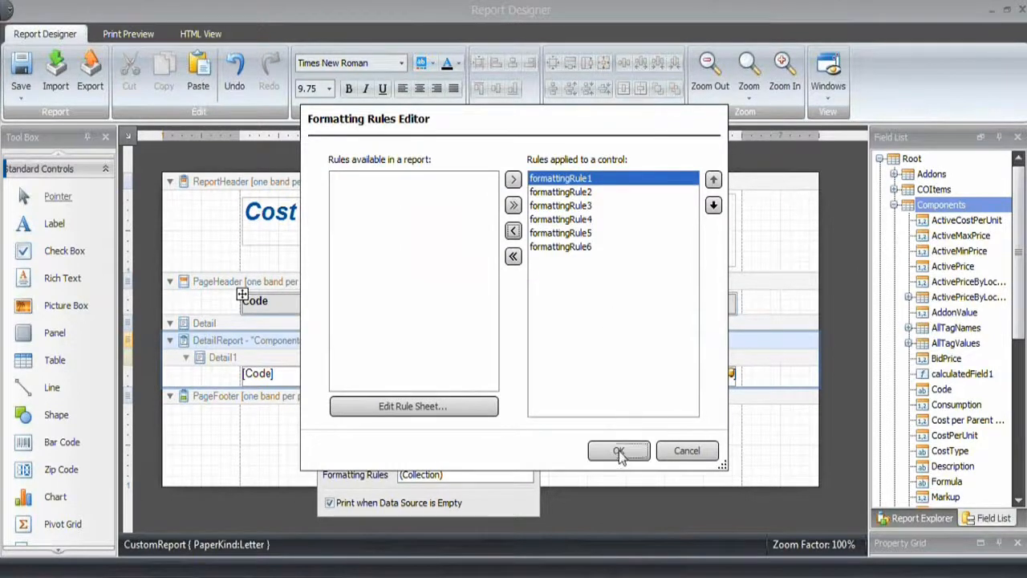
click(313, 333)
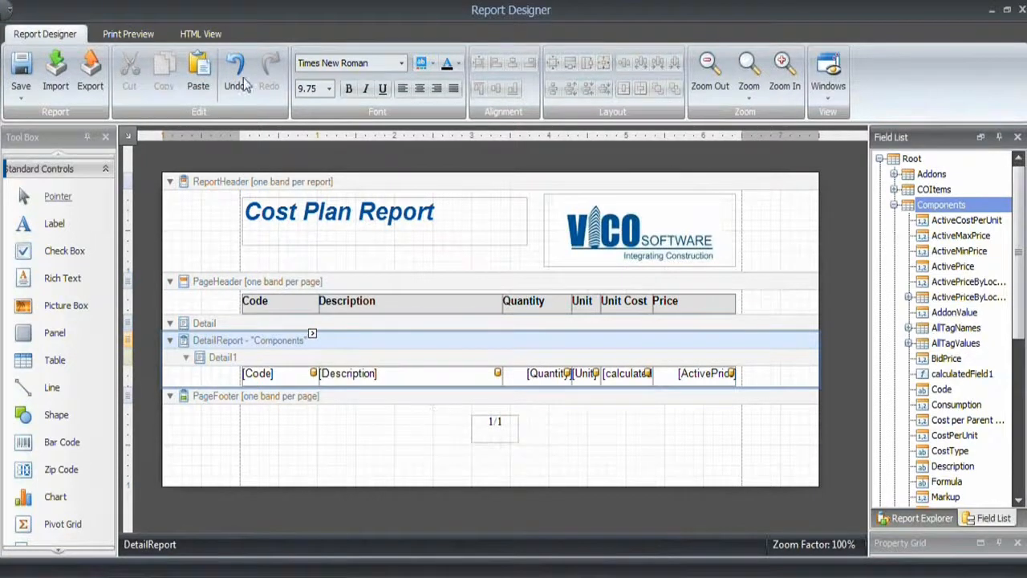
Step: Preview the report, then examine the first formatting rule's settings from the Components detail report band without changing them
click(127, 35)
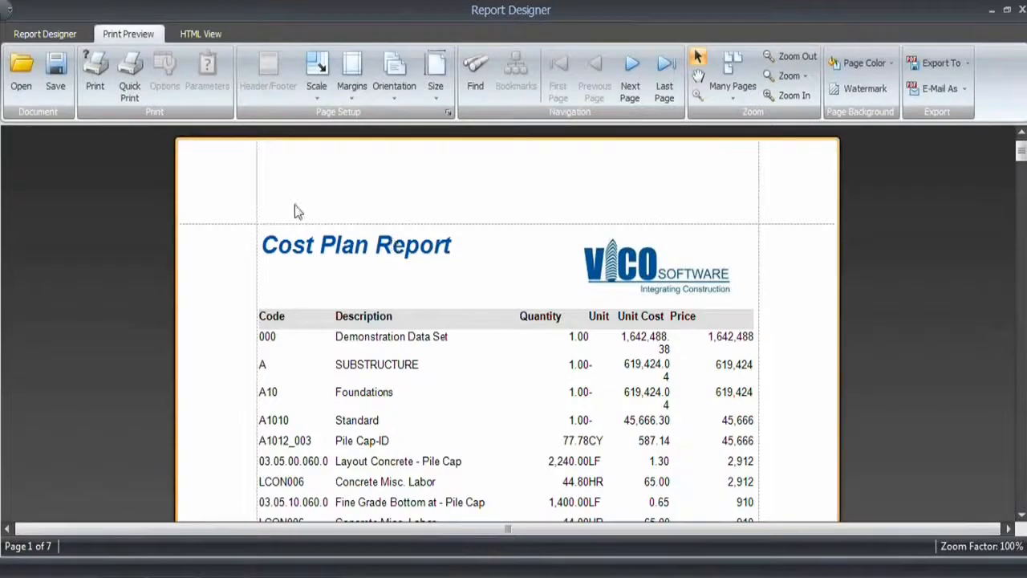
click(53, 33)
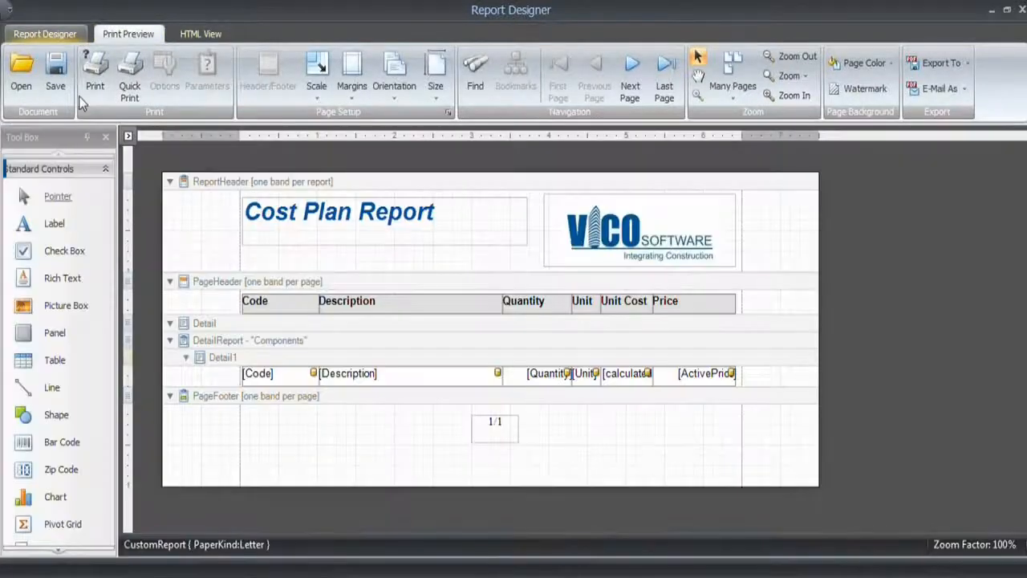
click(280, 343)
click(312, 334)
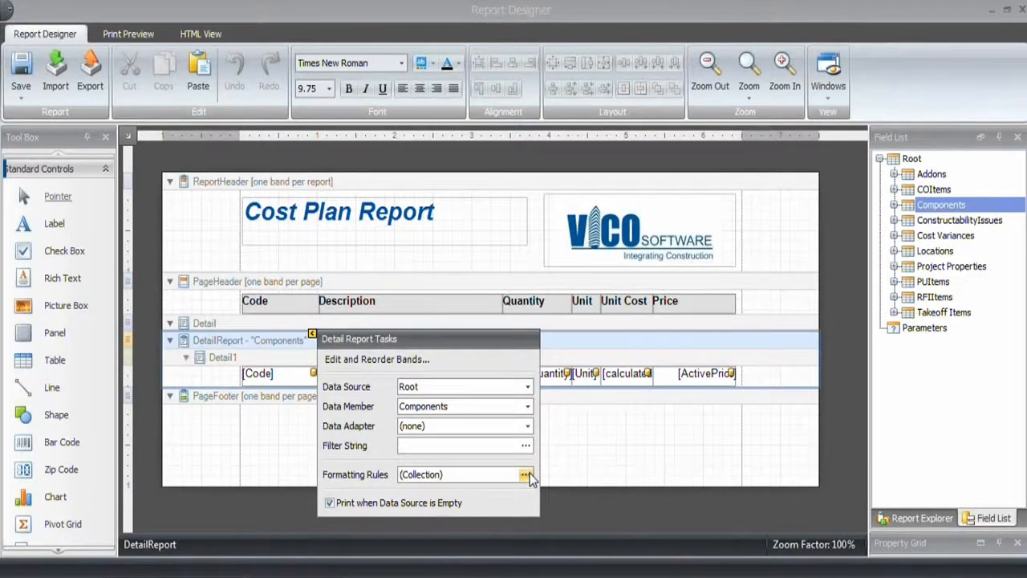
click(525, 475)
click(465, 406)
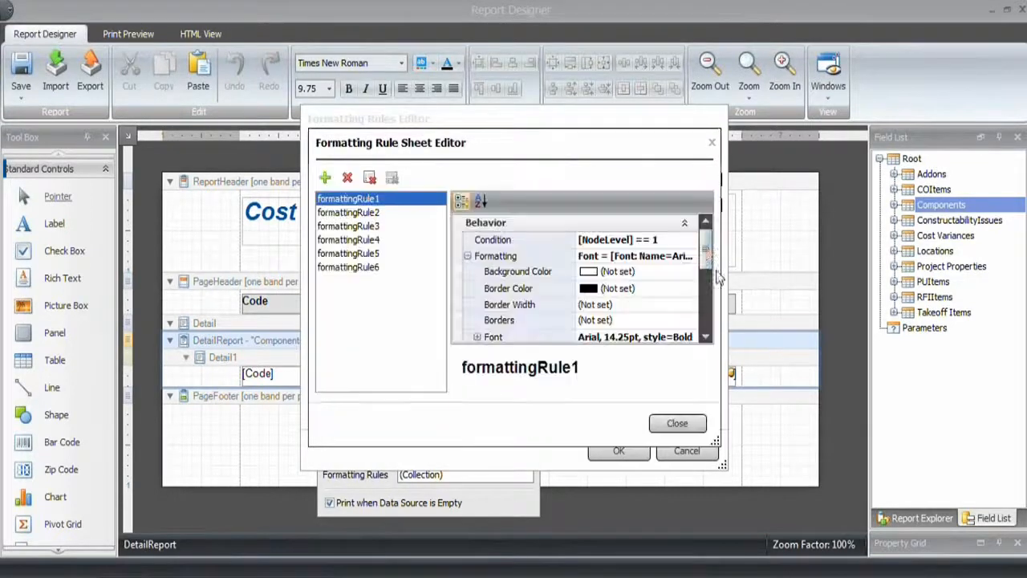
drag(704, 247, 702, 283)
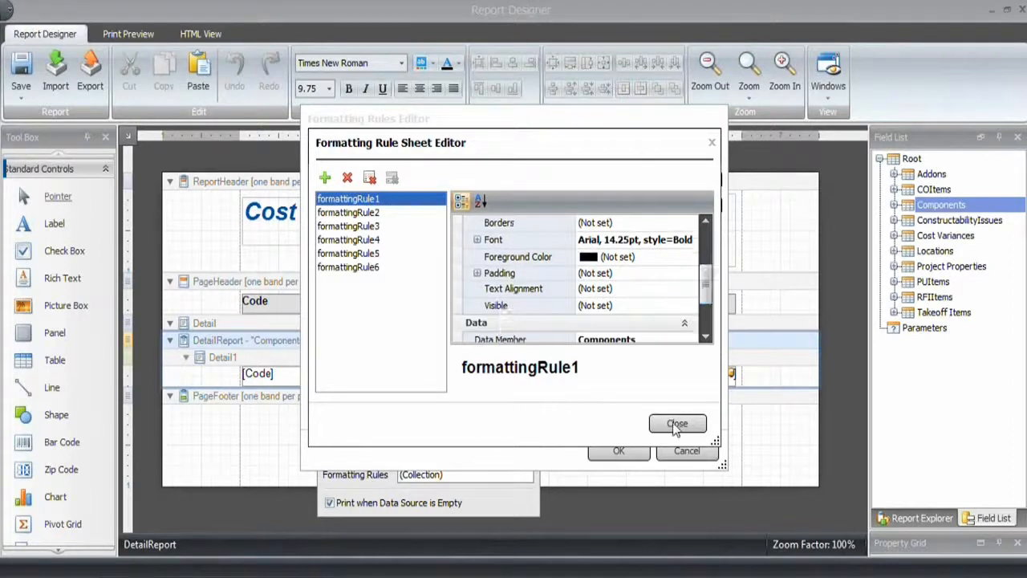
click(677, 423)
click(687, 450)
click(588, 451)
Step: Apply all six formatting rules to the [Code] cell in the detail row
click(273, 376)
click(314, 359)
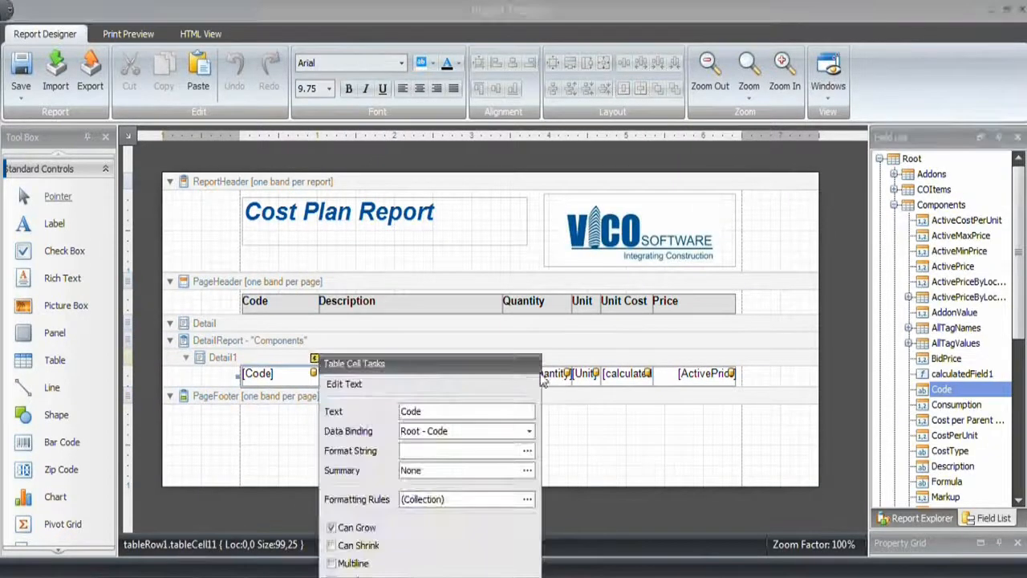
click(527, 499)
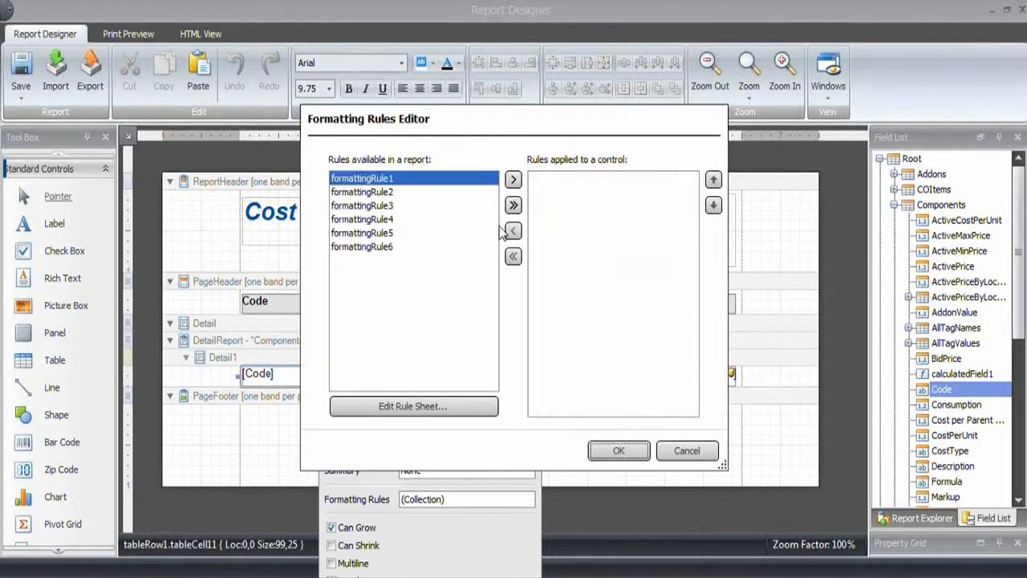
click(513, 204)
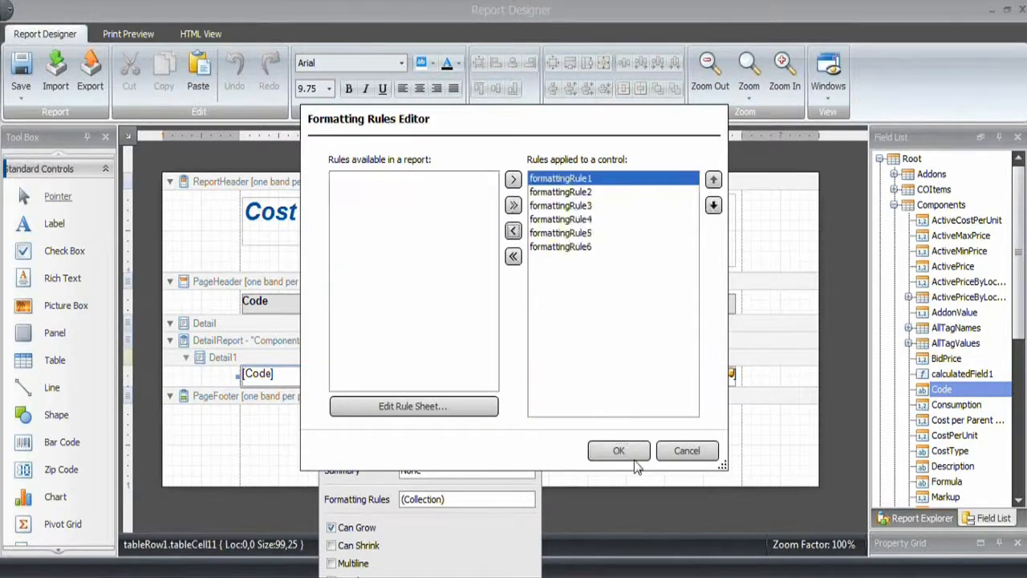
click(619, 450)
click(582, 483)
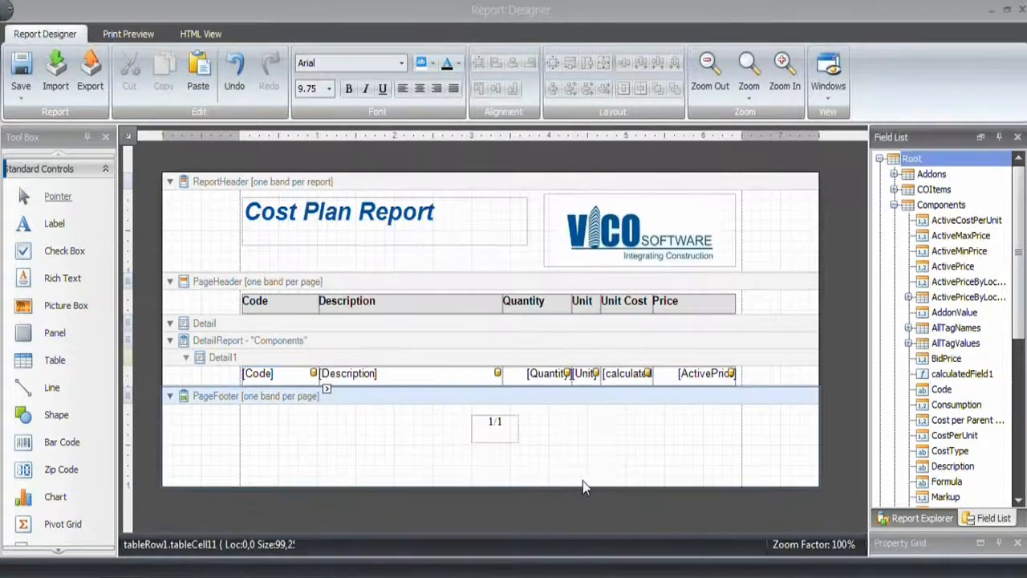
Step: Apply all six formatting rules to the Detail1 band and check the formatting in the print preview
click(286, 353)
click(244, 352)
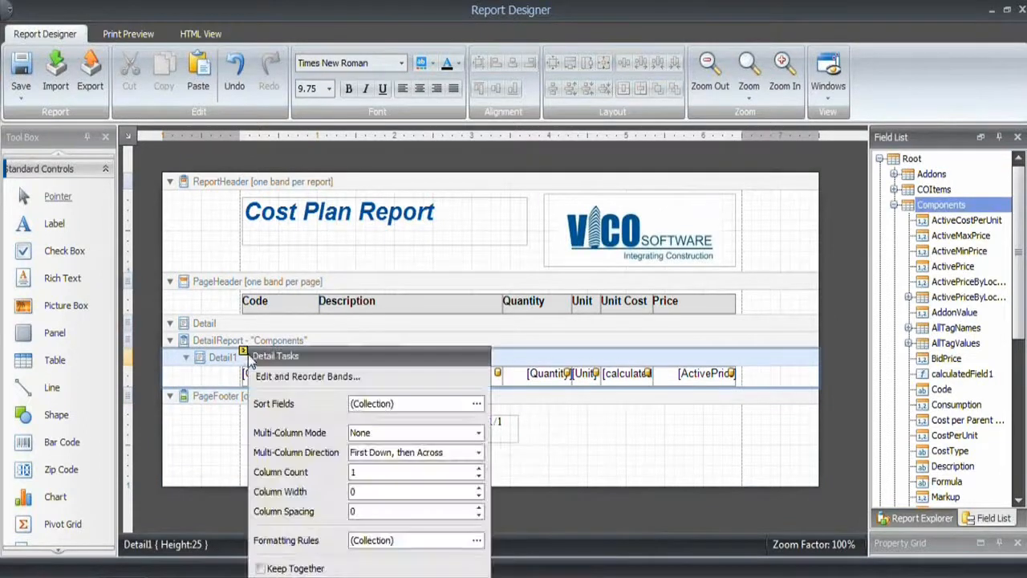
click(476, 540)
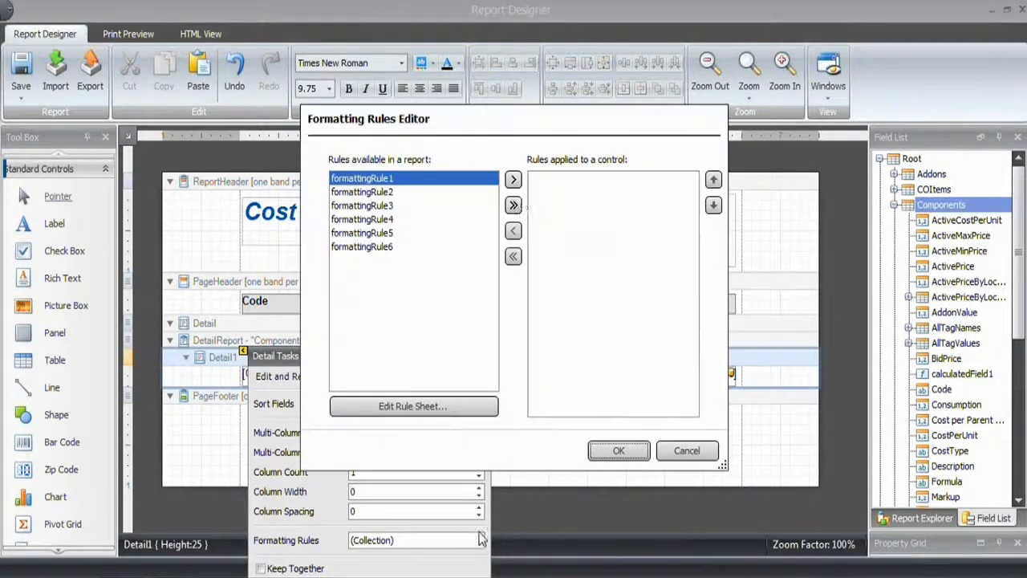
click(513, 204)
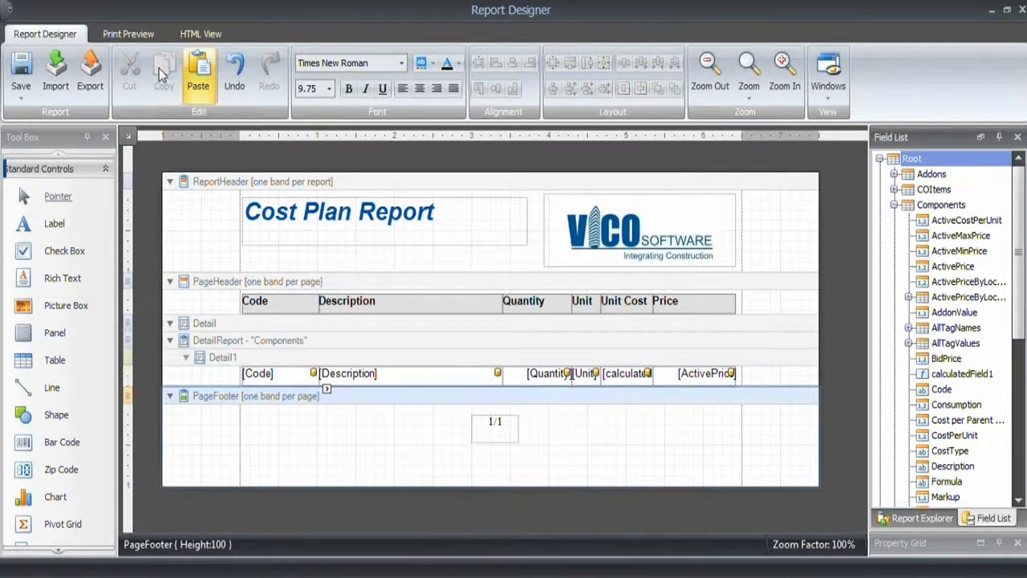
click(128, 34)
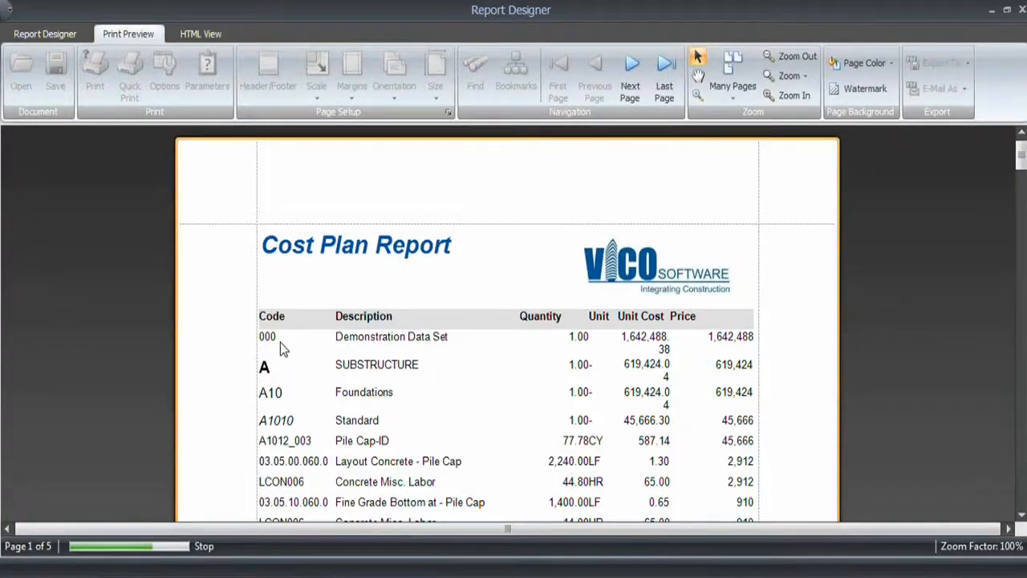
click(45, 34)
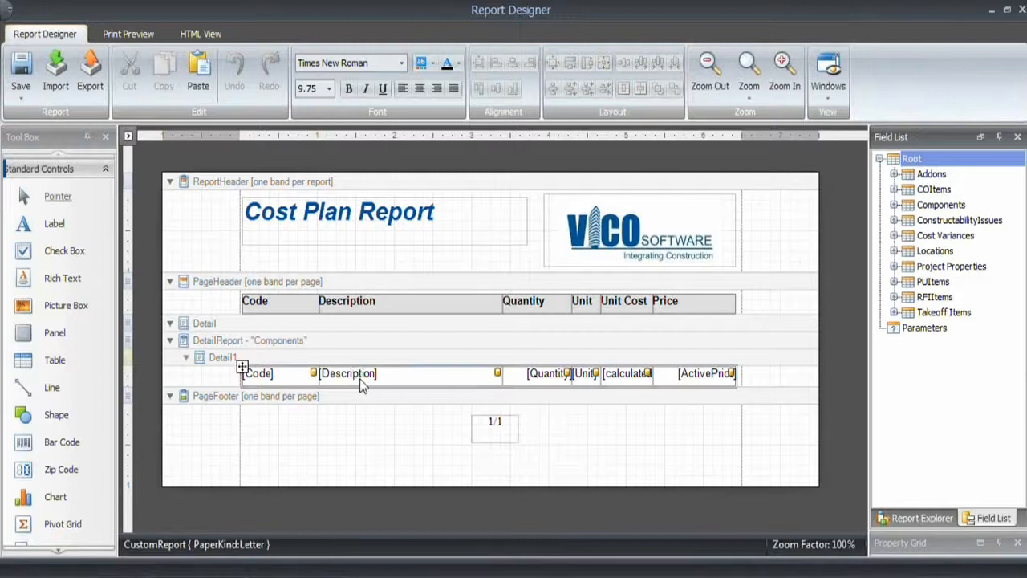
Step: Apply all six formatting rules to the [Description] cell in the detail row
click(361, 385)
click(498, 358)
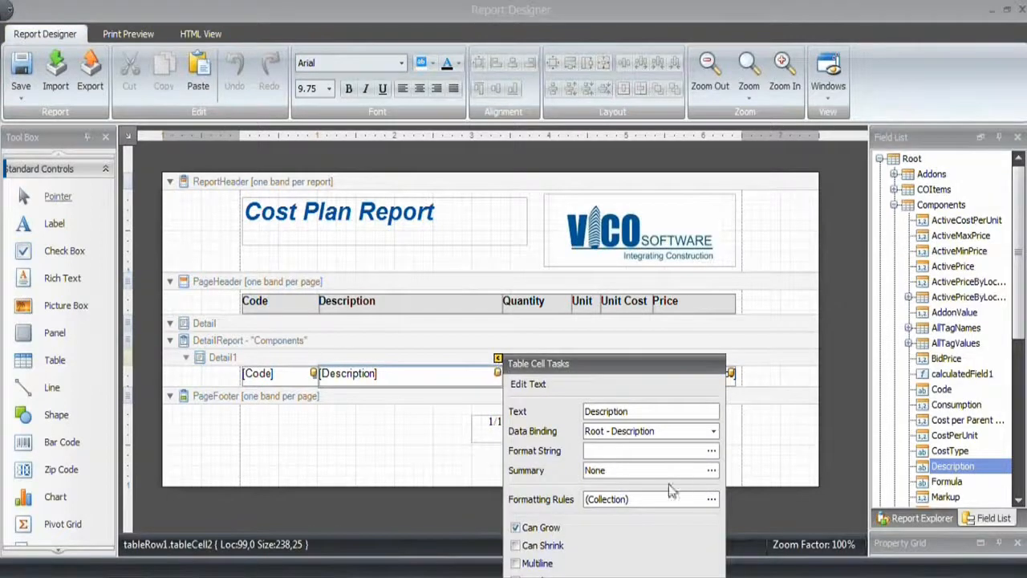
click(709, 497)
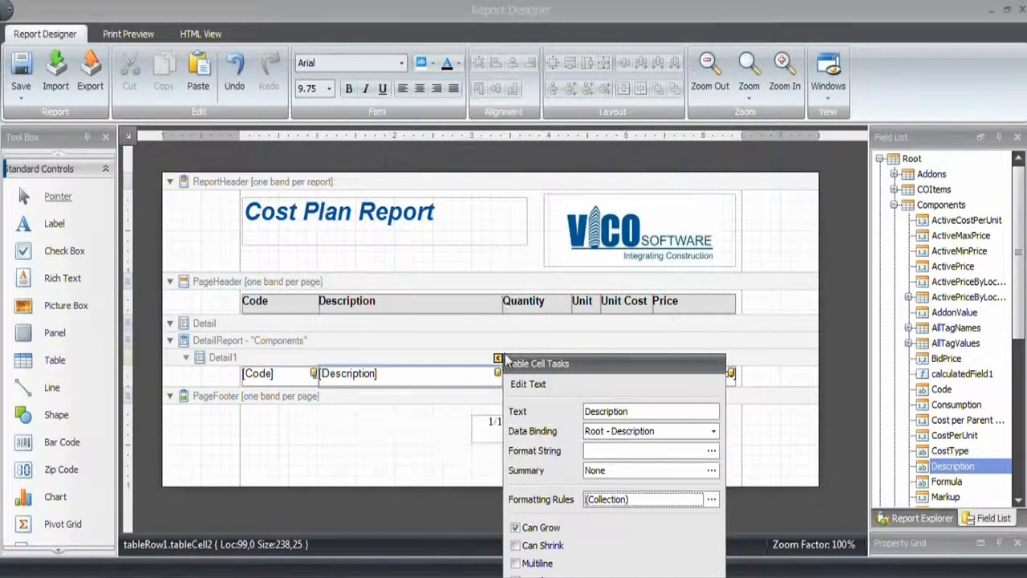
click(500, 358)
Step: Apply all six formatting rules to the [Quantity] cell in the detail row
click(541, 373)
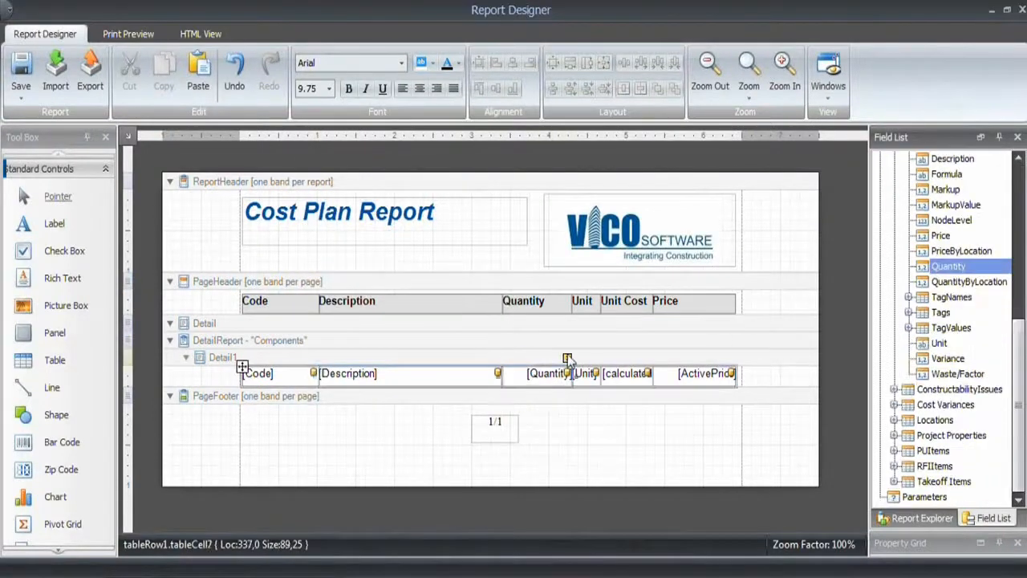
click(567, 358)
click(780, 499)
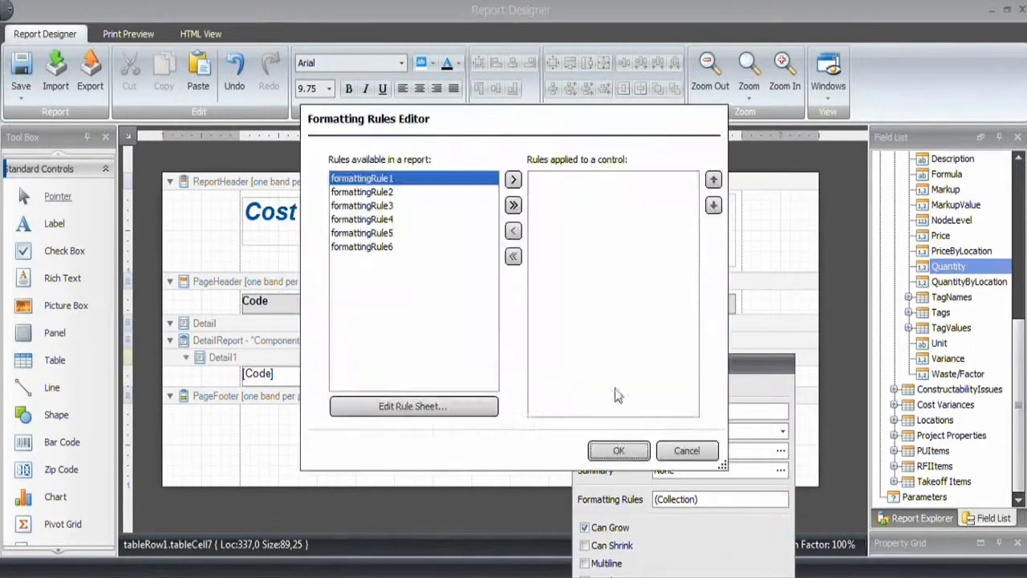
click(514, 205)
click(625, 451)
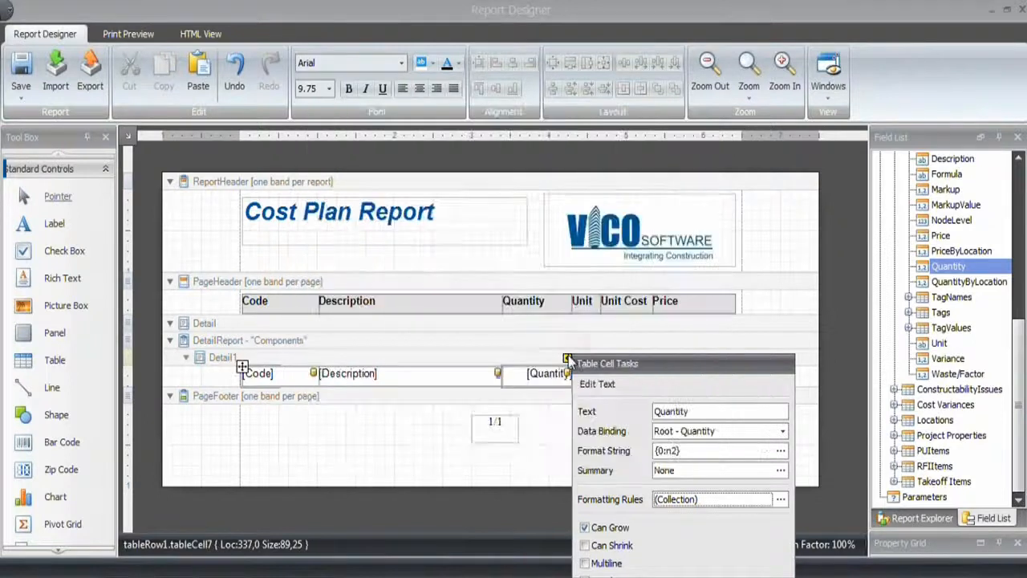
Step: Apply all six formatting rules to the [Unit] cell in the detail row
click(585, 373)
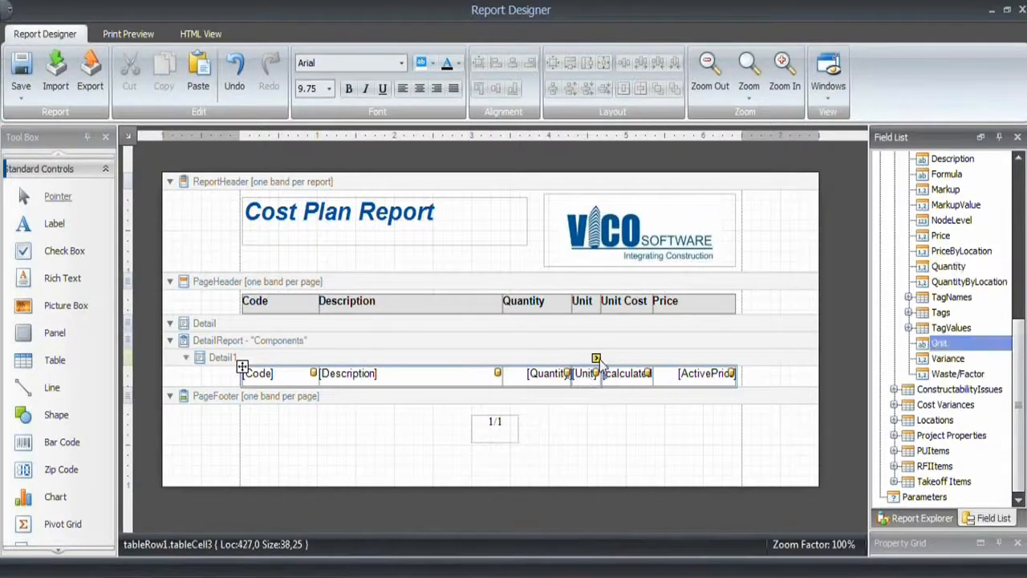
click(596, 358)
click(809, 499)
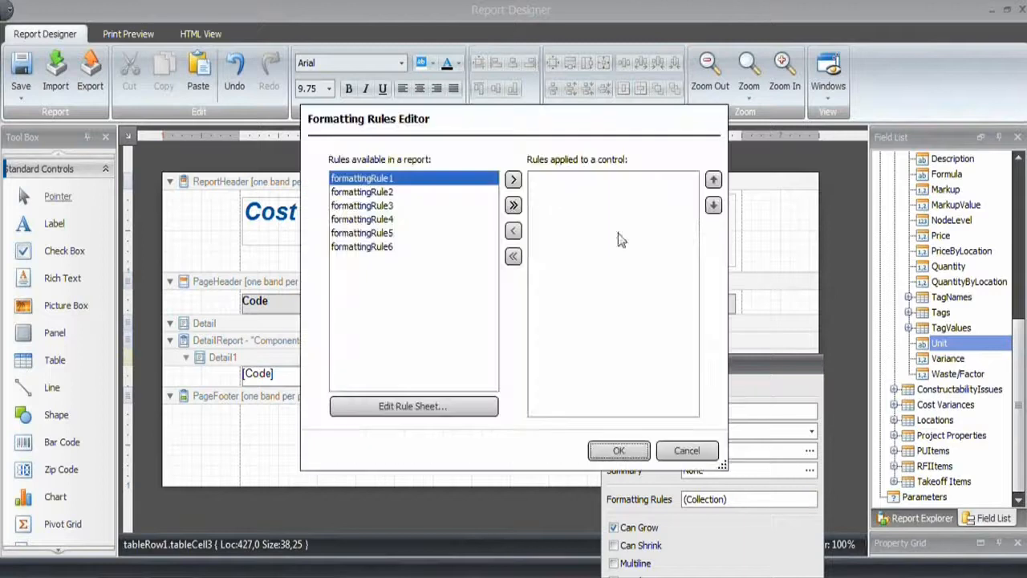
click(514, 205)
click(620, 450)
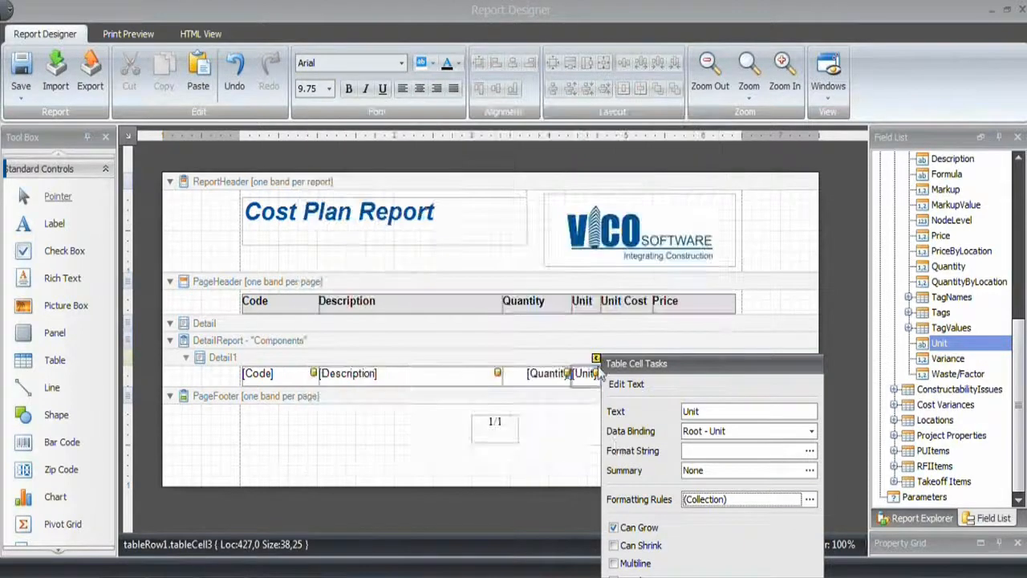
Step: Apply all six formatting rules to the Unit Cost cell bound to calculatedField1 in the detail row
click(638, 377)
click(648, 357)
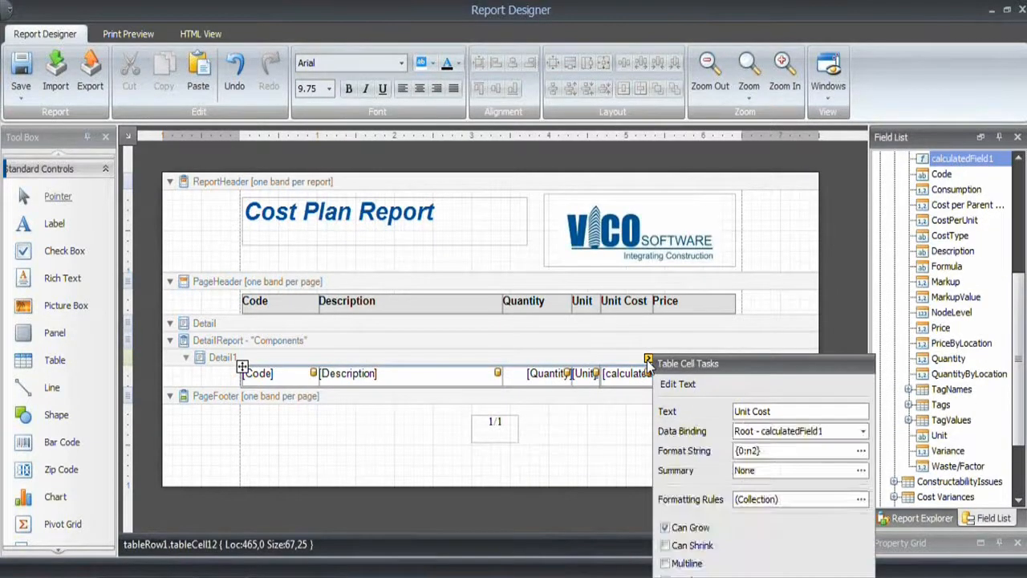
click(861, 499)
click(514, 204)
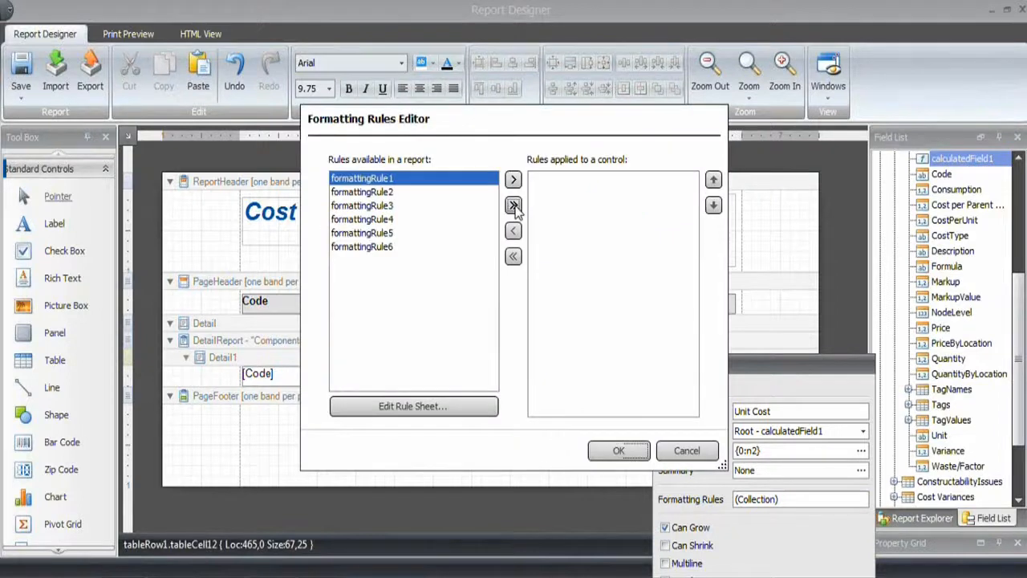
click(620, 450)
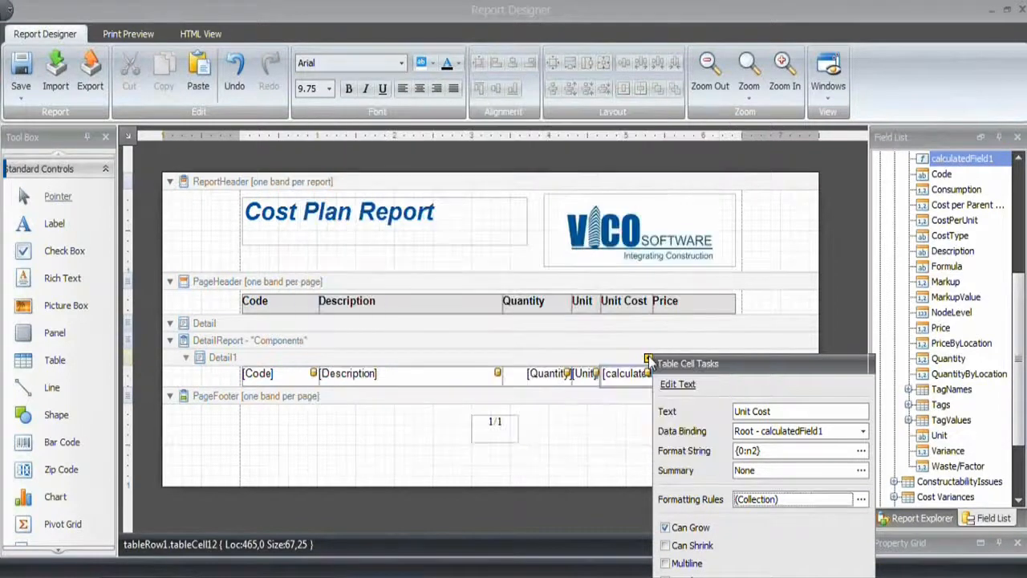
Step: Apply all six formatting rules to the [ActivePrice] cell in the detail row
click(695, 378)
click(731, 358)
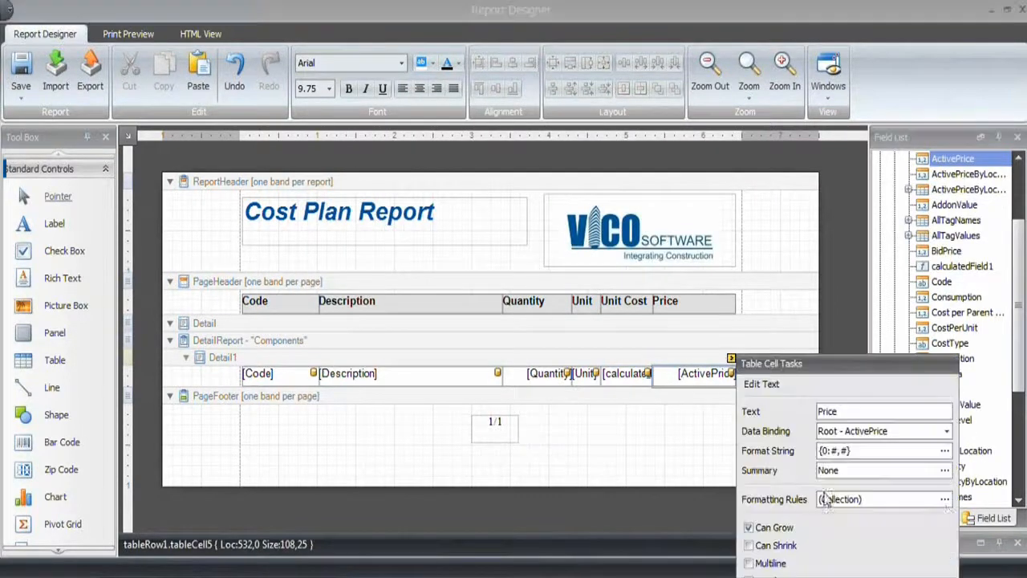
click(944, 499)
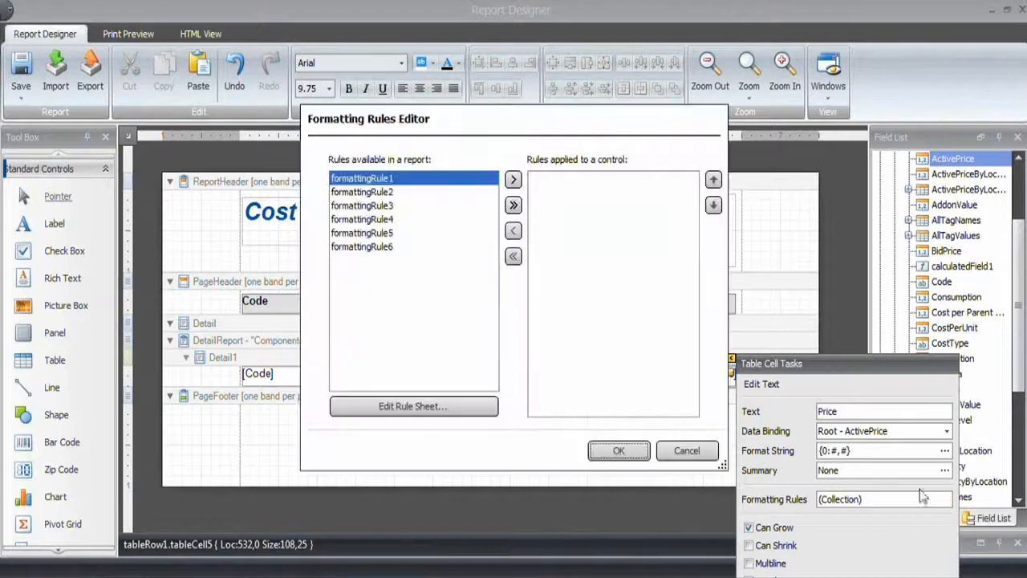
click(513, 205)
click(616, 451)
click(626, 449)
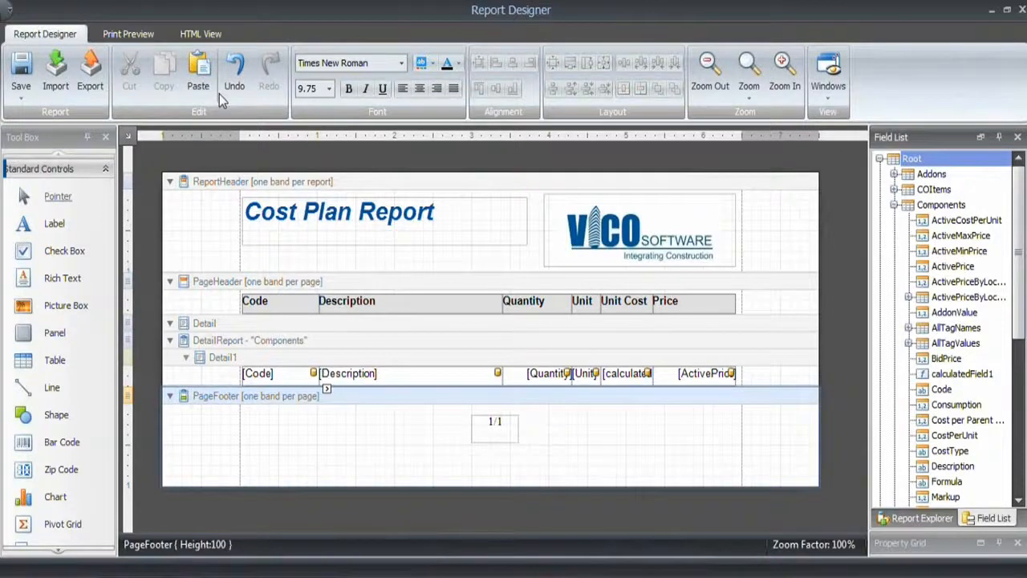
Step: Check the formatting of all component rows in the print preview and return to the report design
click(128, 34)
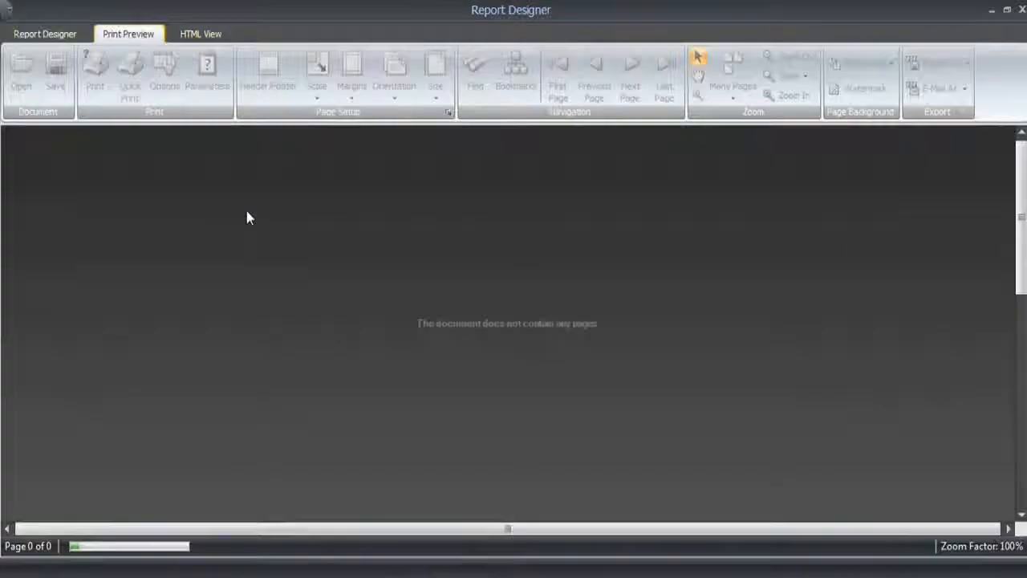
scroll(429, 321, down, 1)
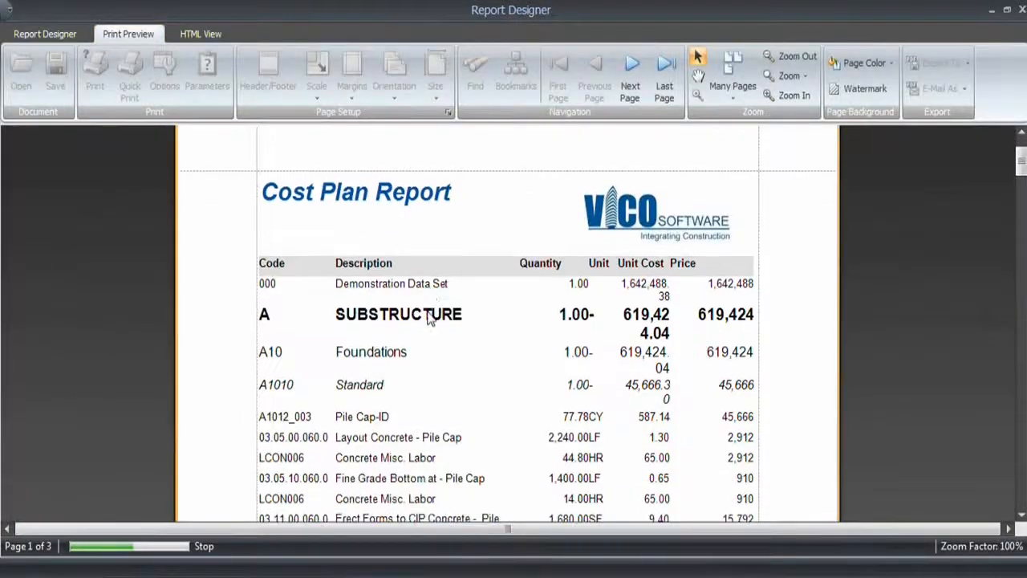
scroll(427, 318, down, 3)
scroll(429, 355, down, 7)
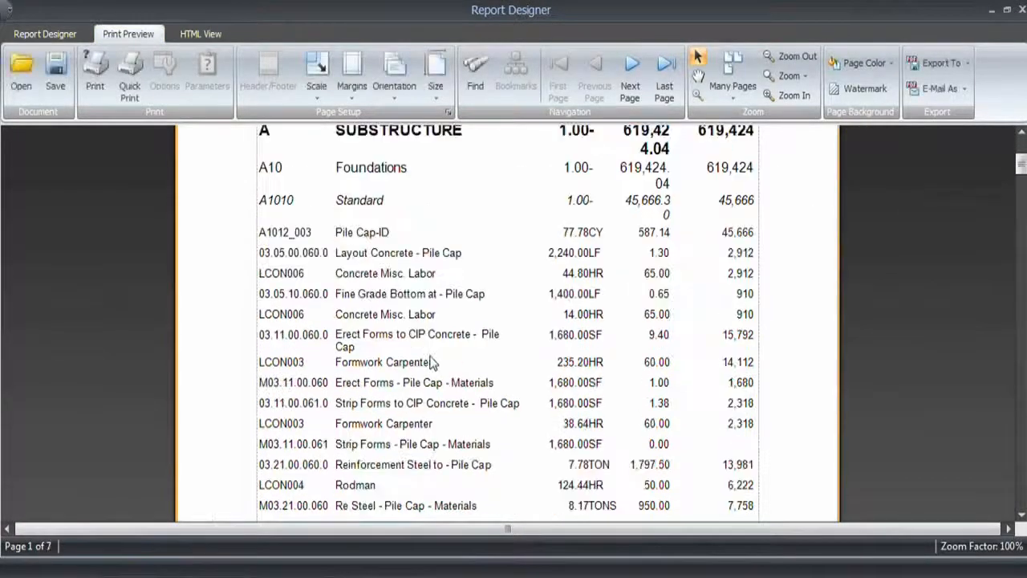
scroll(432, 366, up, 7)
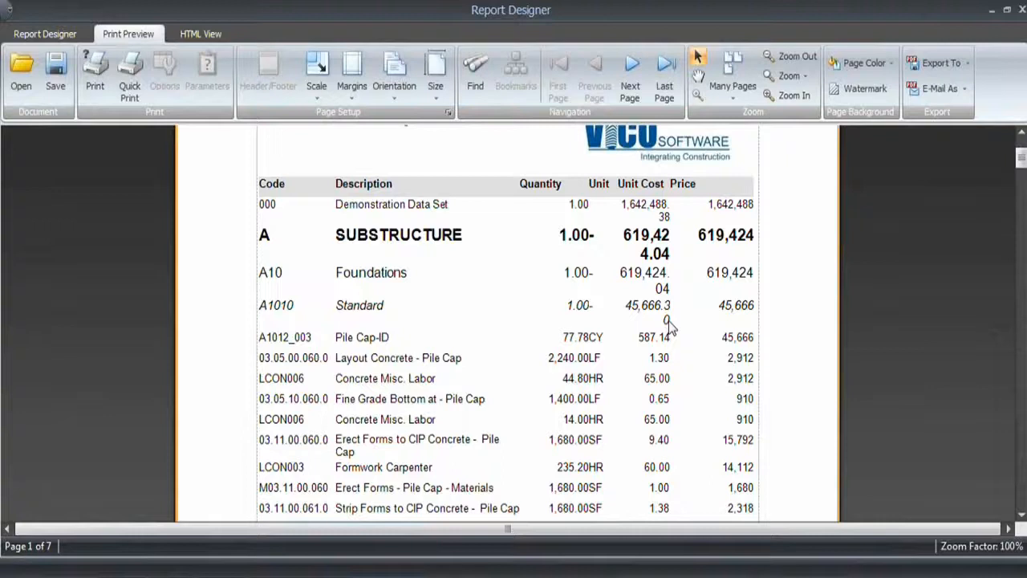
click(55, 34)
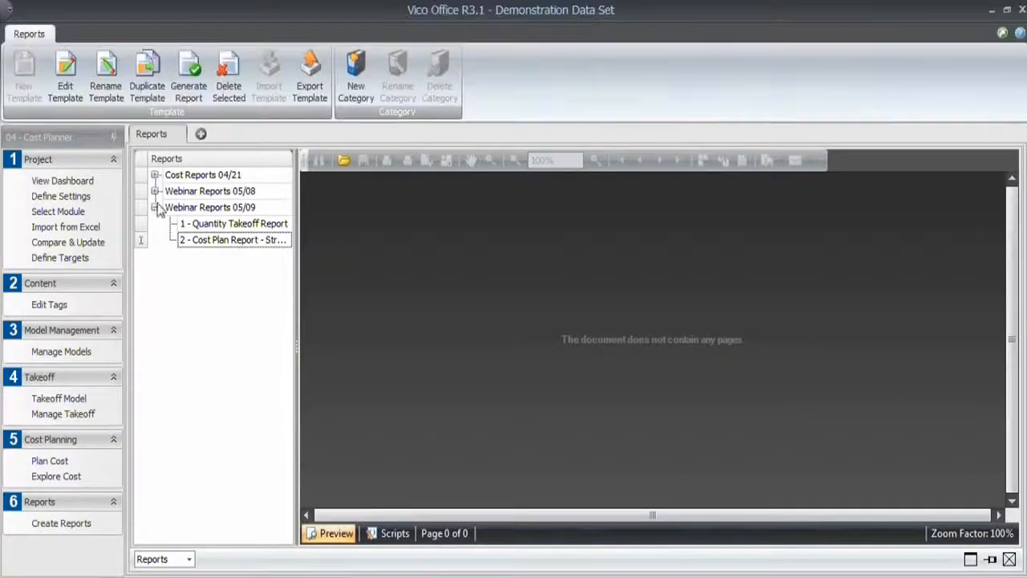
Step: Generate the first "b - Cost Plan Report" under Webinar Reports 05/08 and examine its row formatting and indentation
click(155, 191)
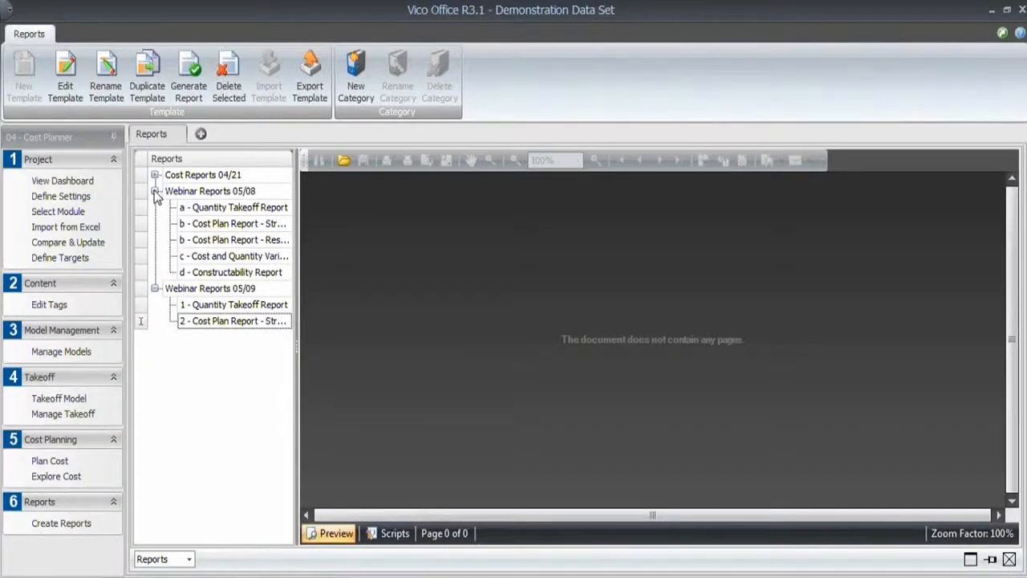
click(214, 228)
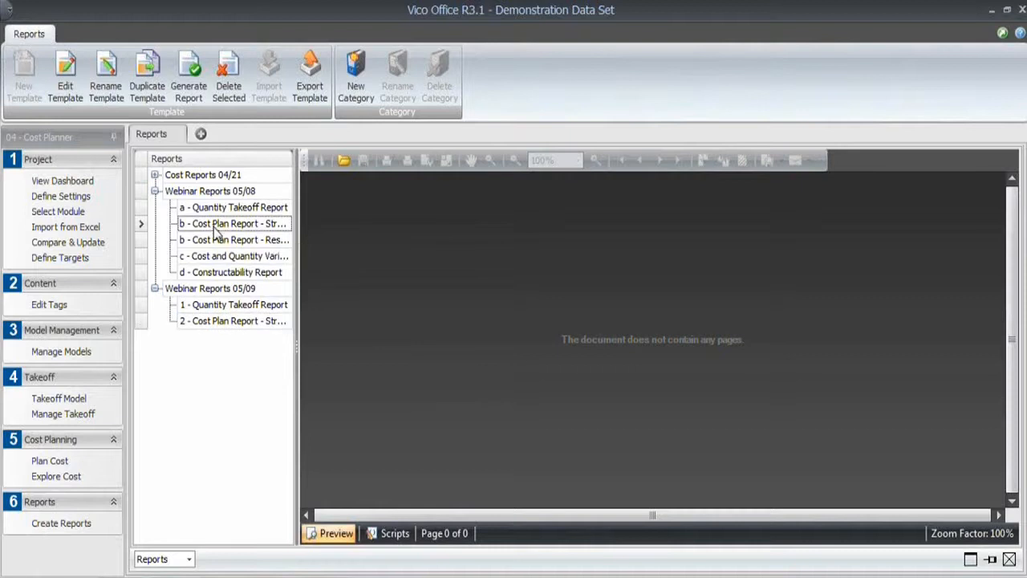
right_click(214, 229)
click(273, 294)
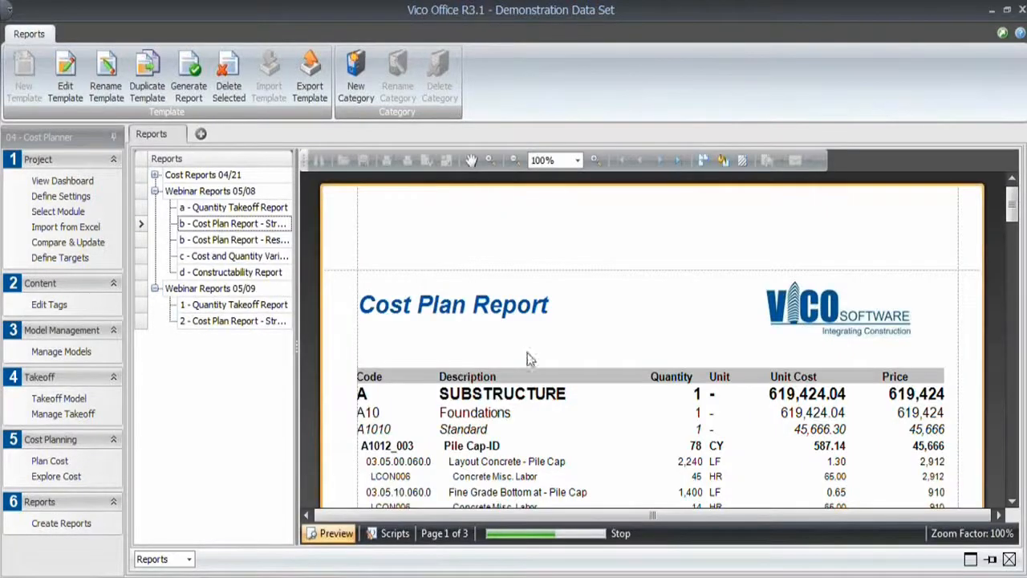
scroll(544, 345, down, 1)
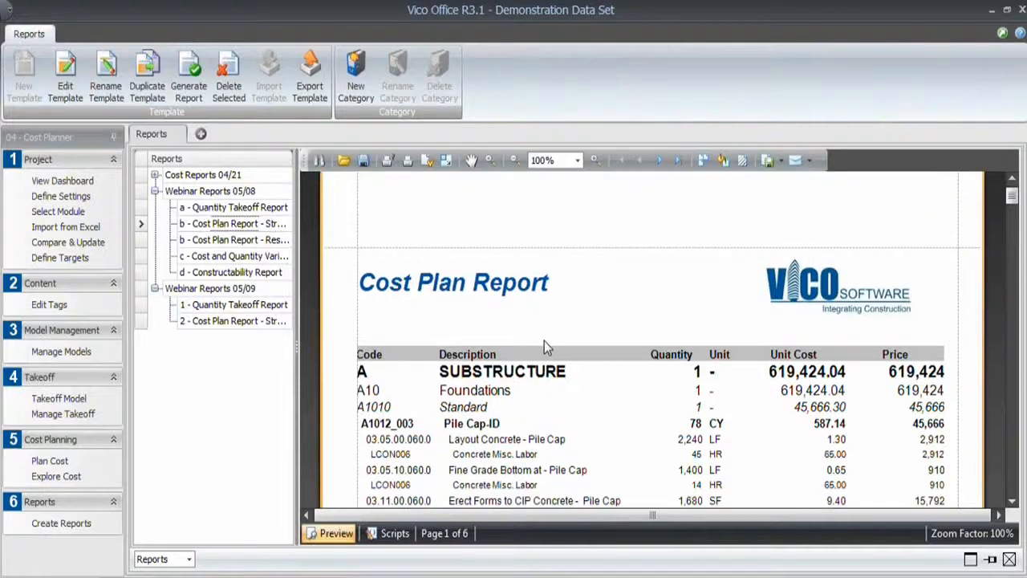
scroll(544, 340, down, 3)
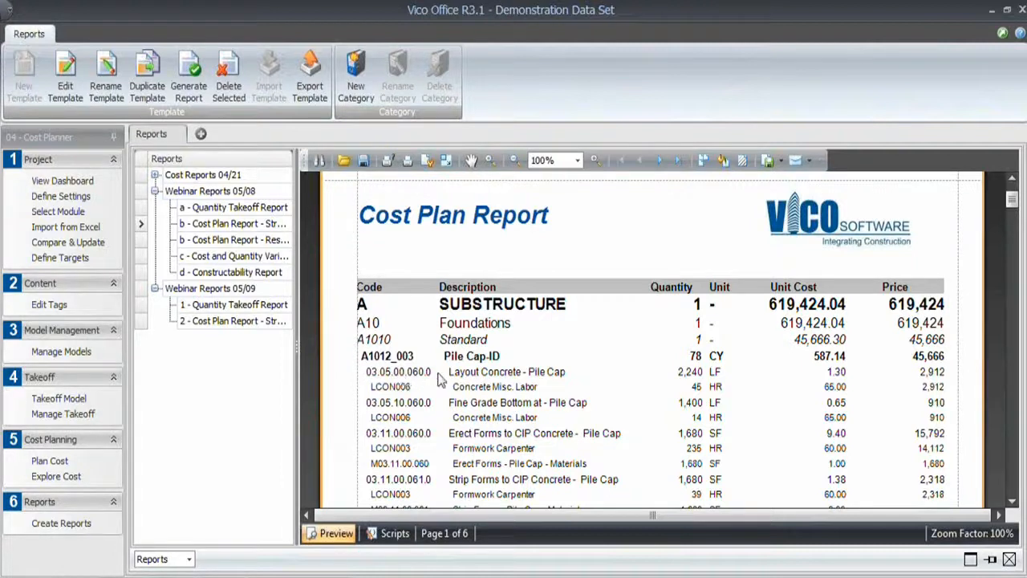
scroll(440, 379, down, 1)
scroll(439, 383, down, 3)
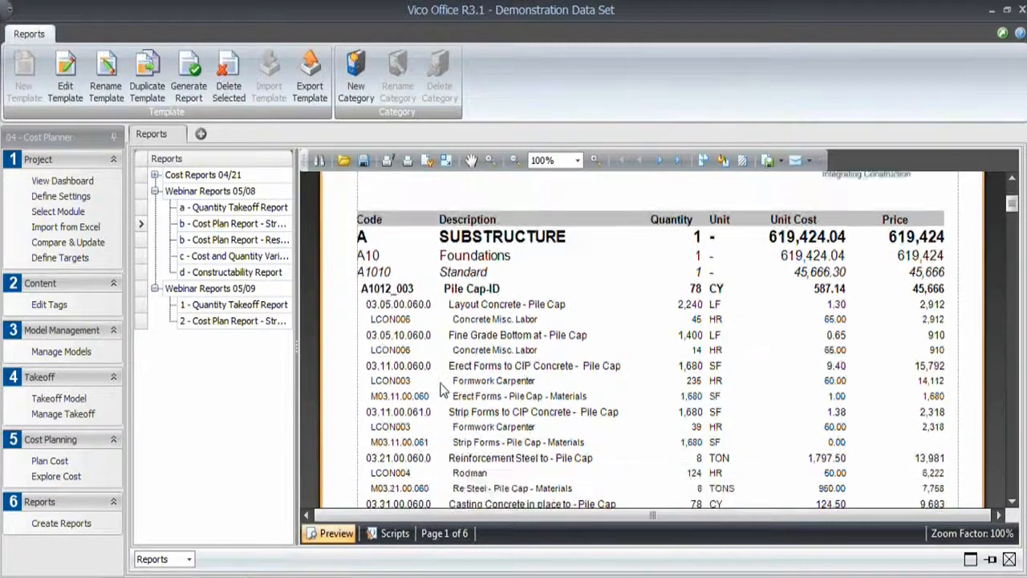
scroll(442, 397, down, 1)
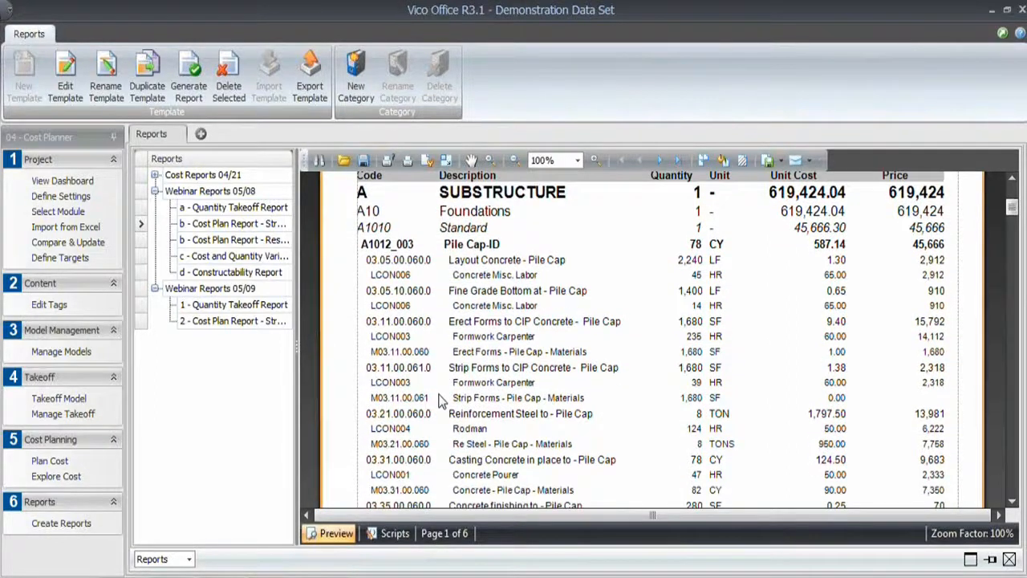
scroll(440, 401, down, 1)
Step: Generate "2 - Cost Plan Report" under Webinar Reports 05/09 and view the available export file formats
click(247, 322)
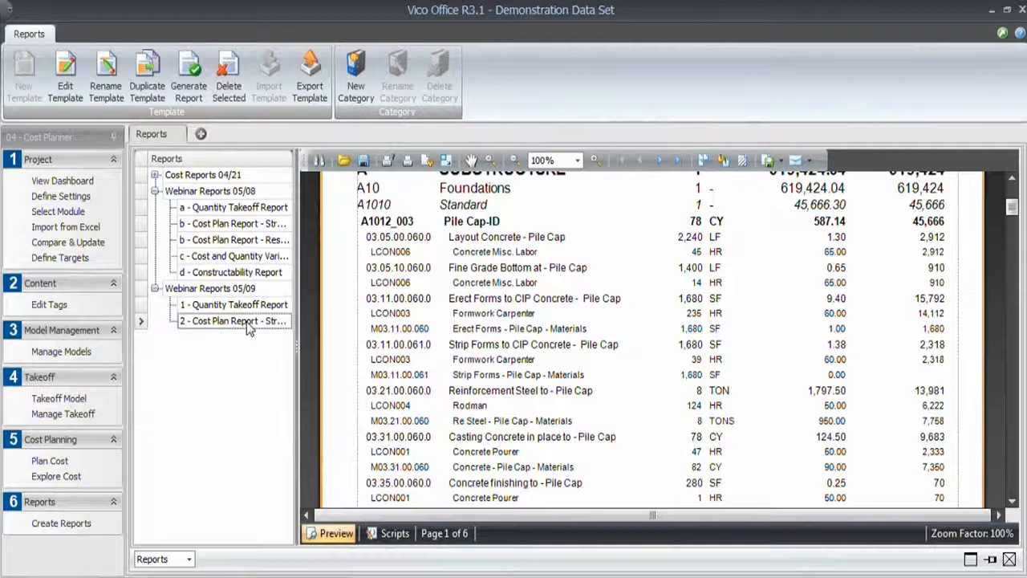
right_click(247, 322)
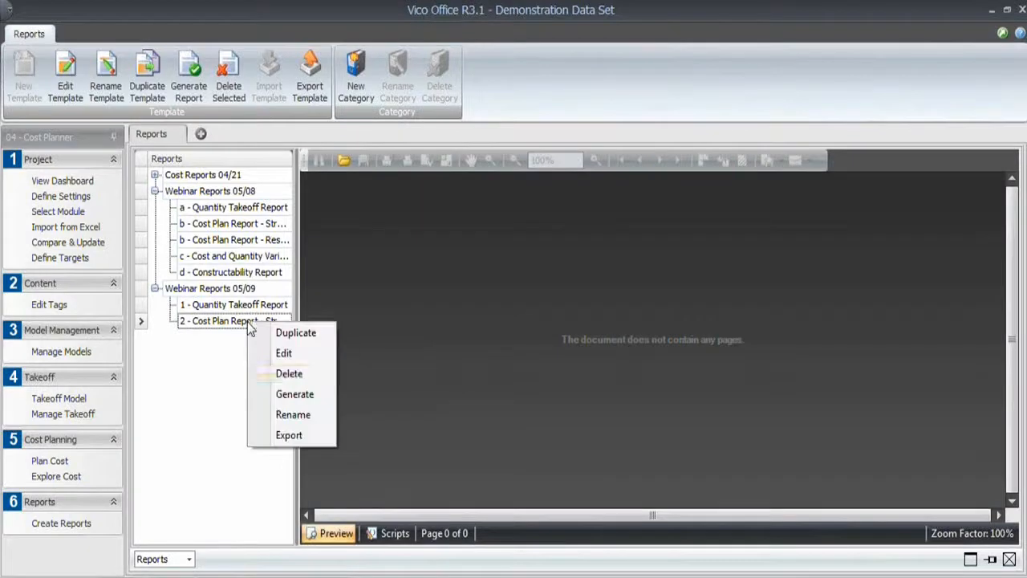
click(295, 395)
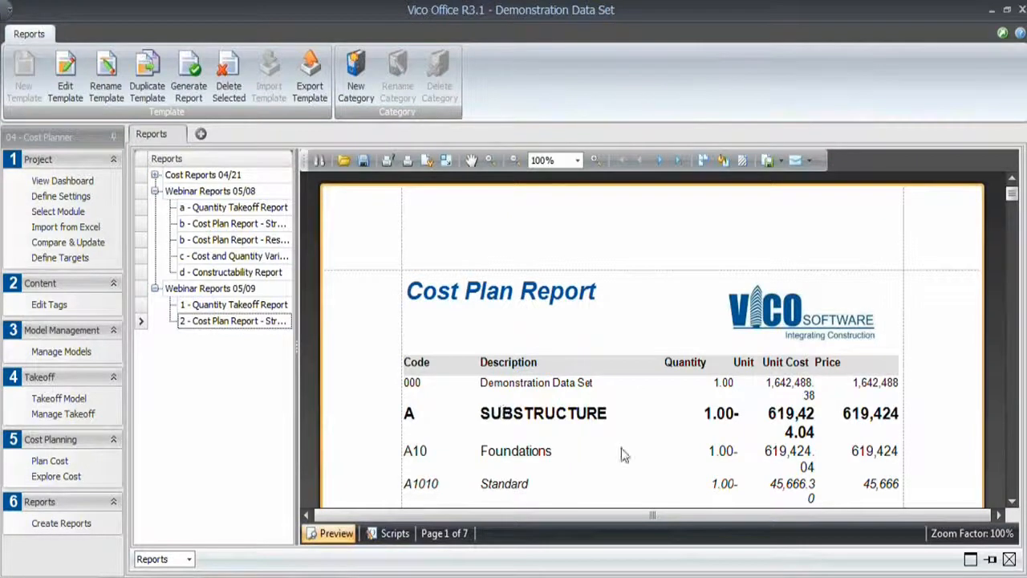
click(781, 161)
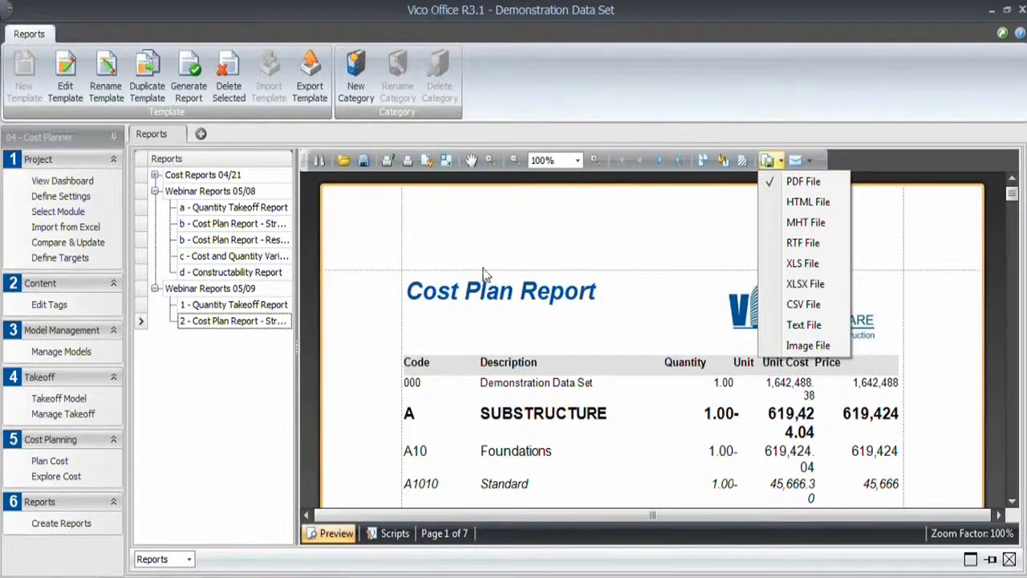
click(542, 329)
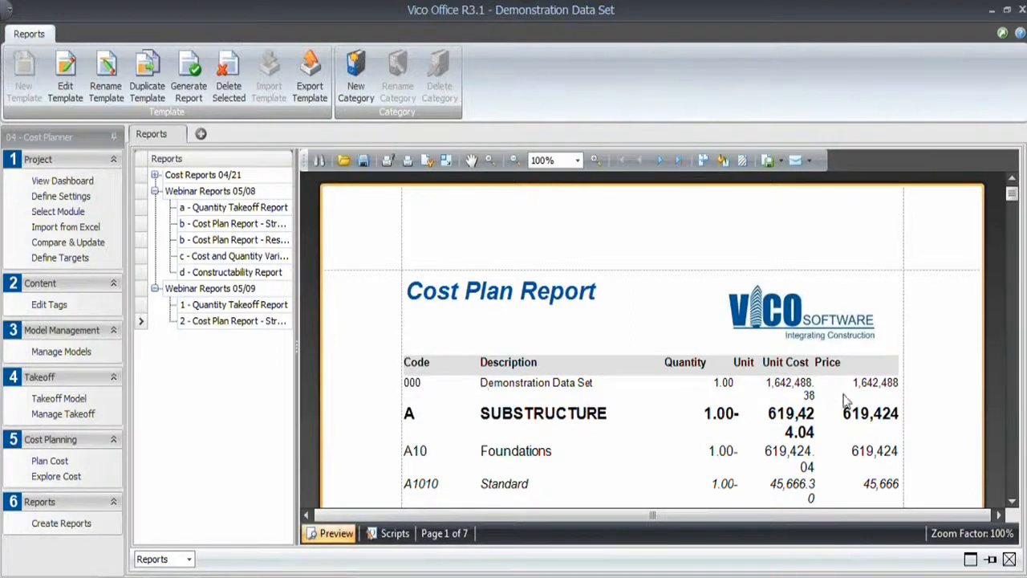
Step: Open the "2 - Cost Plan Report" template for editing and bring up the filter string editor of the Components detail report
right_click(261, 323)
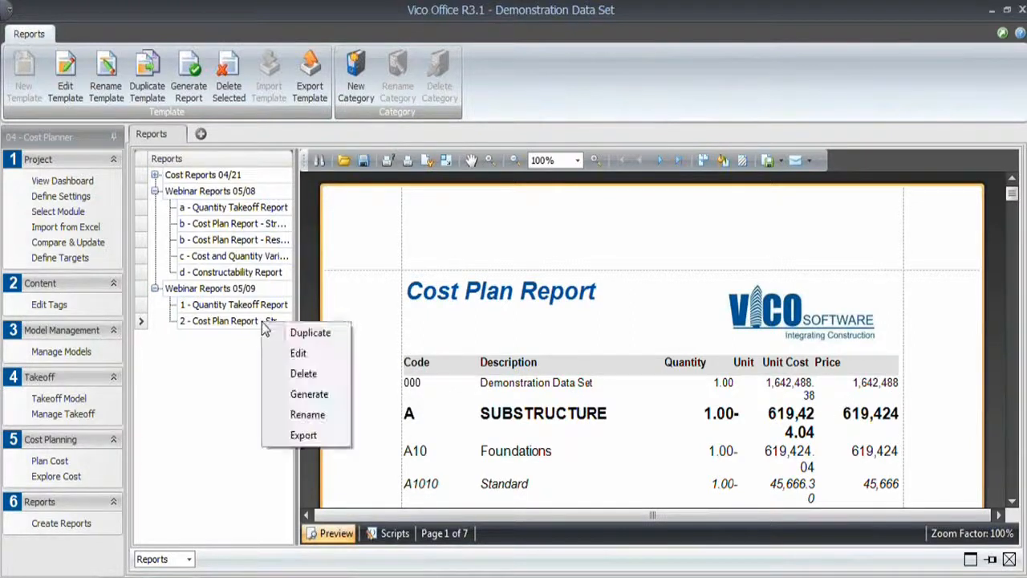
click(297, 353)
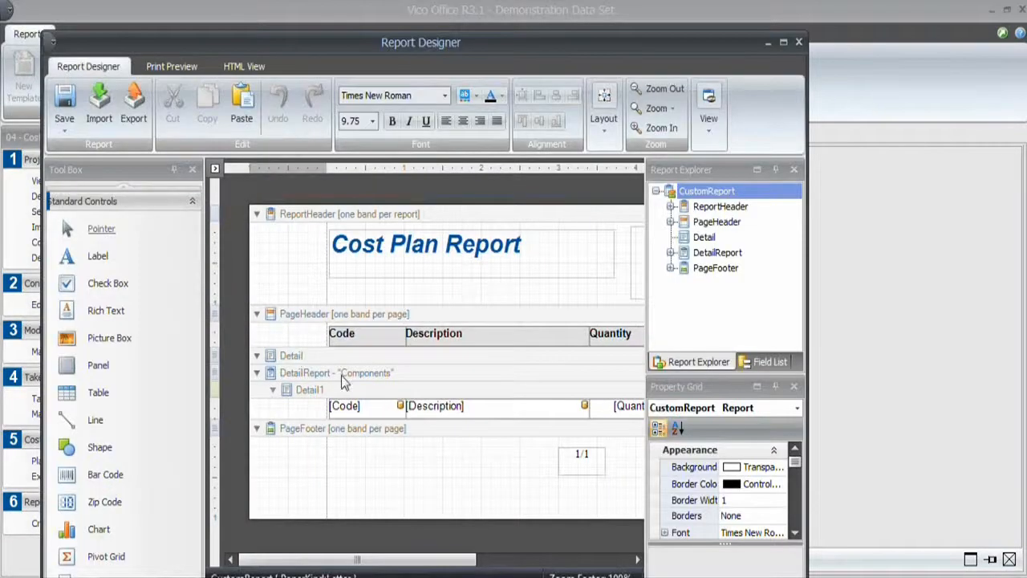
click(342, 379)
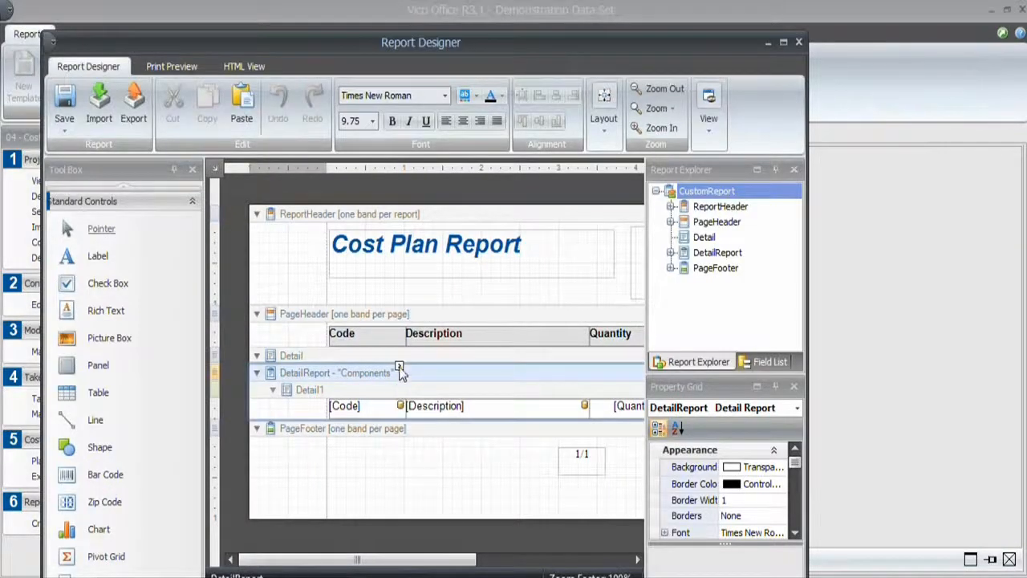
click(399, 366)
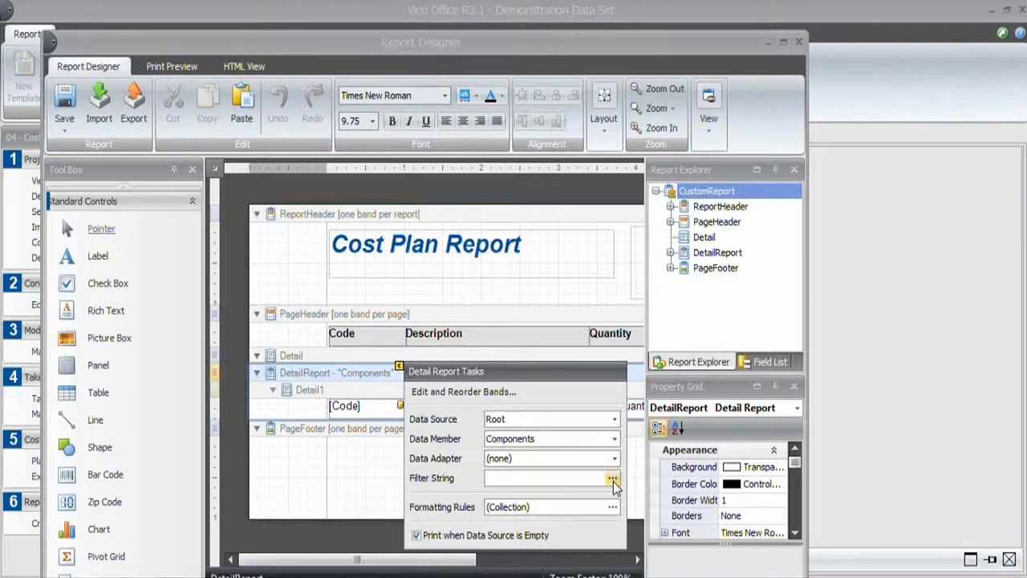
click(613, 479)
Step: Filter the Components detail report to rows whose Node Level is greater than 0 and open the print preview
click(382, 214)
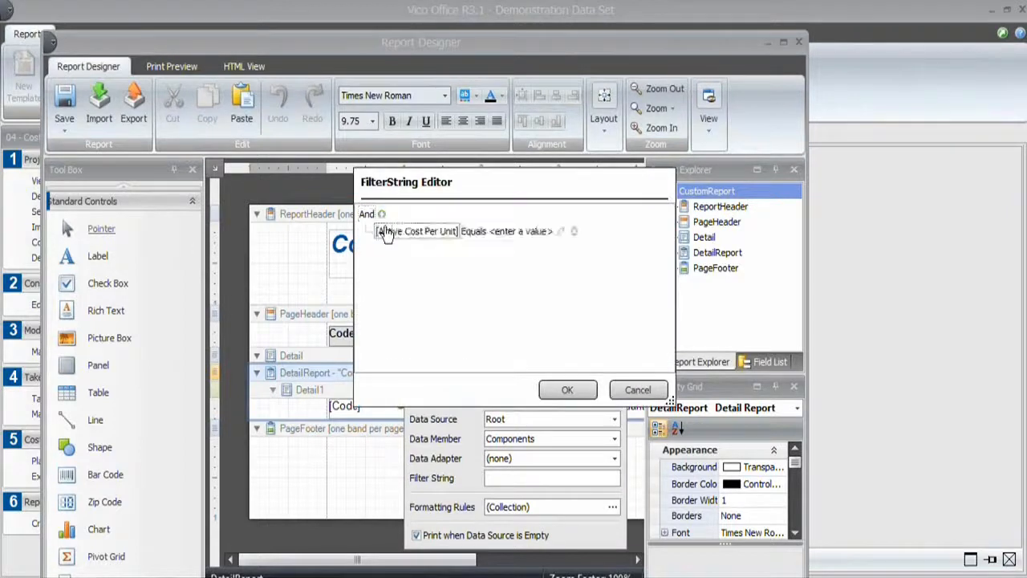
click(417, 231)
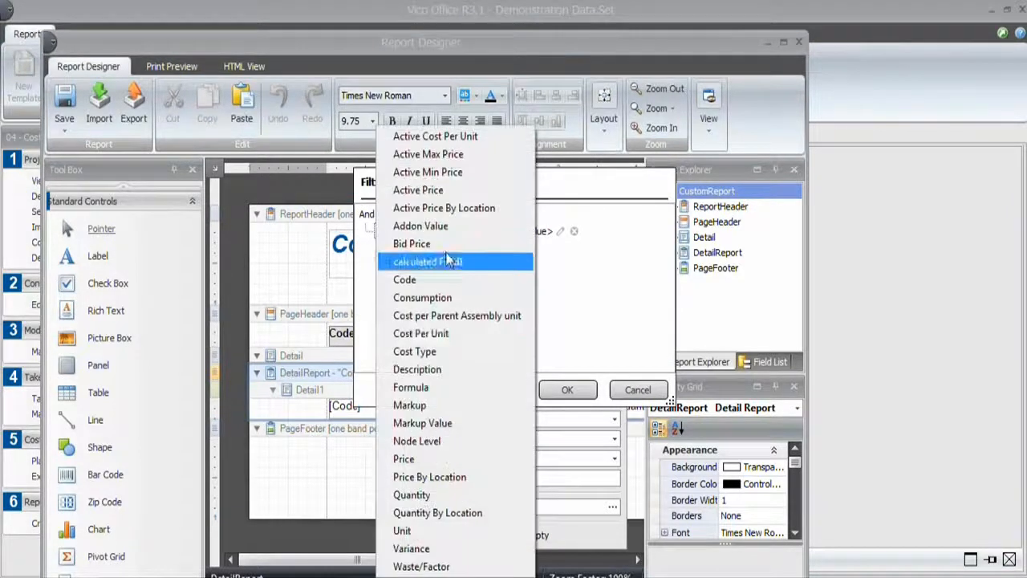
click(448, 440)
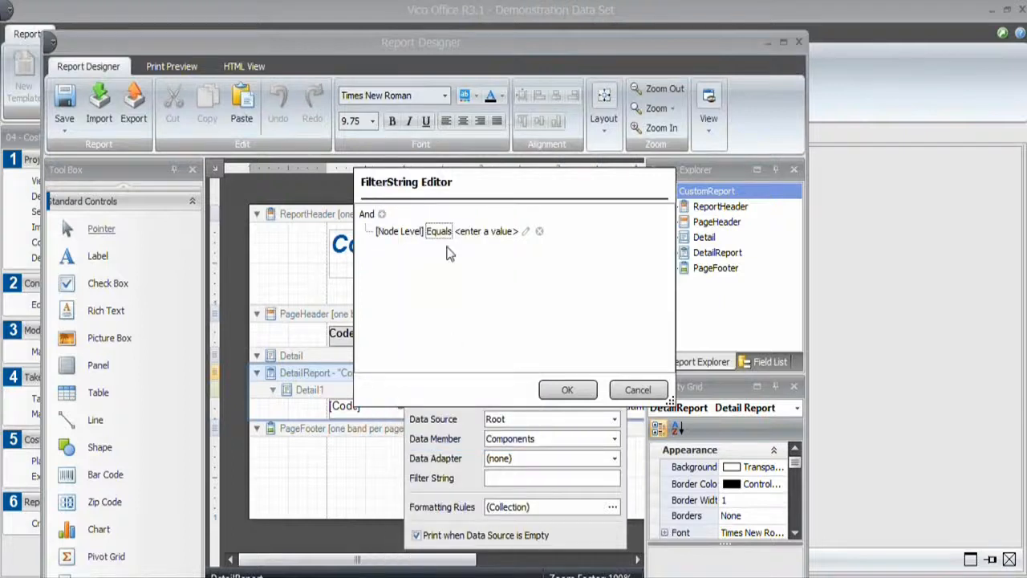
click(446, 232)
click(498, 291)
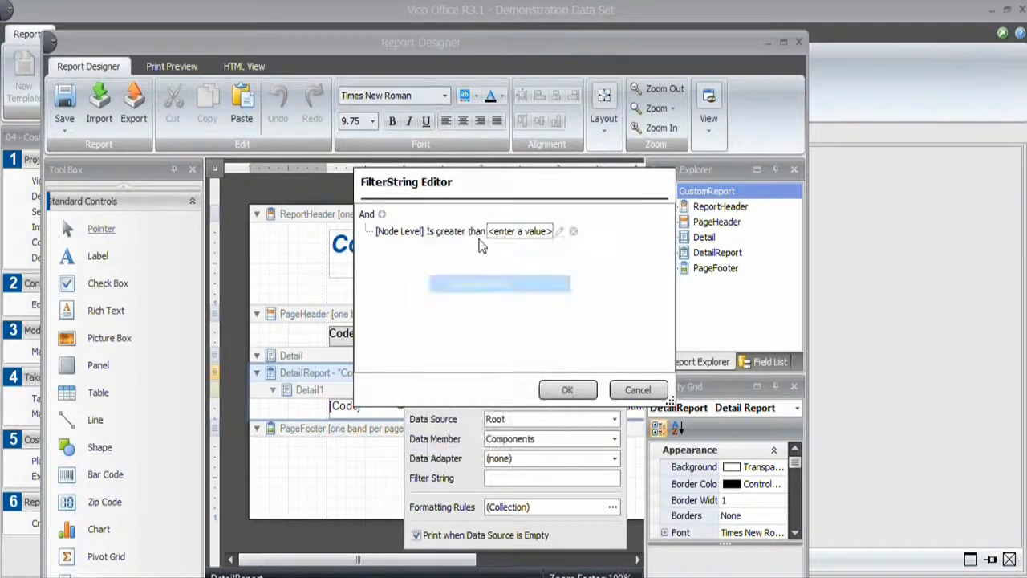
click(513, 231)
key(Return)
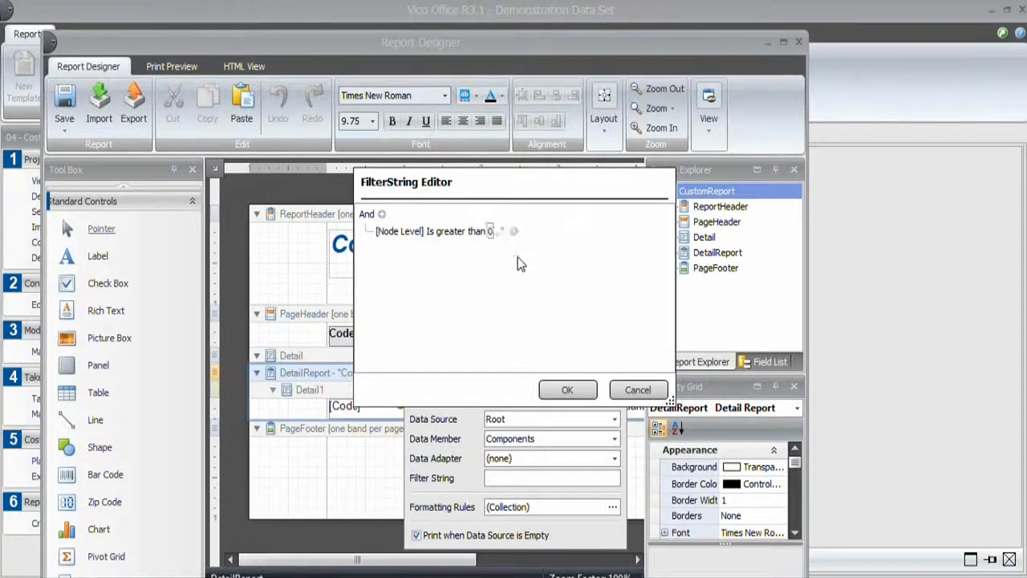
click(577, 390)
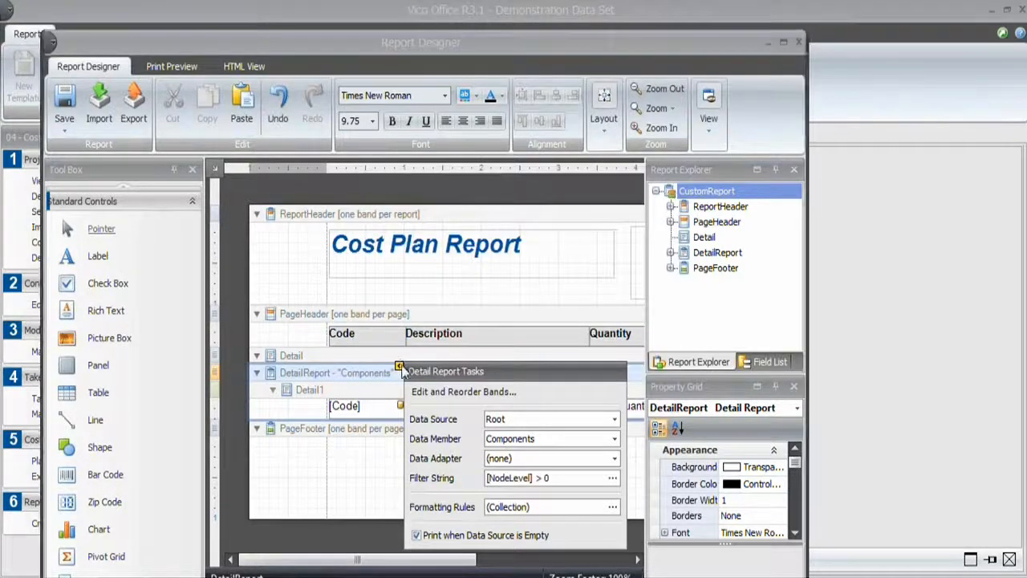
click(400, 367)
click(181, 64)
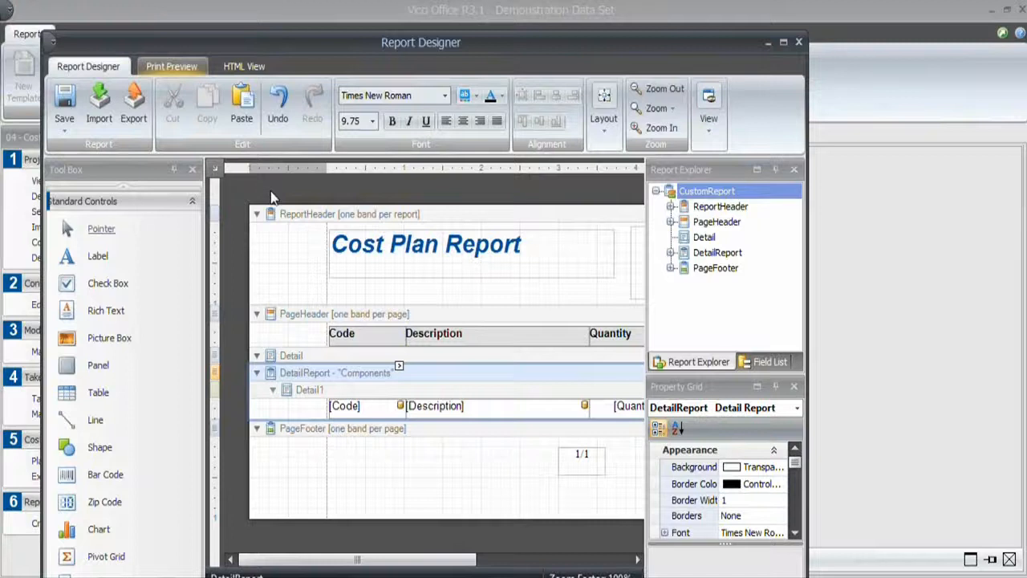